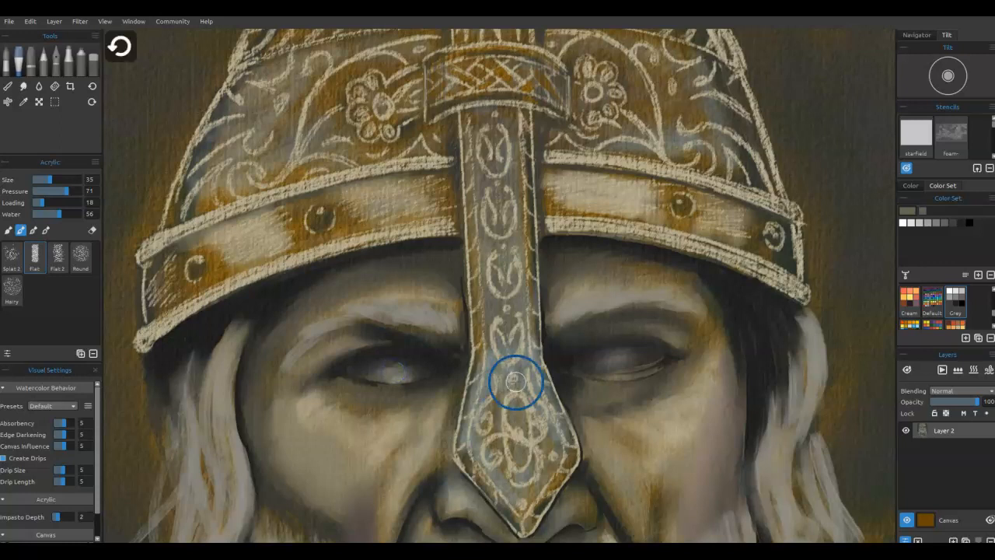
click(84, 259)
click(394, 373)
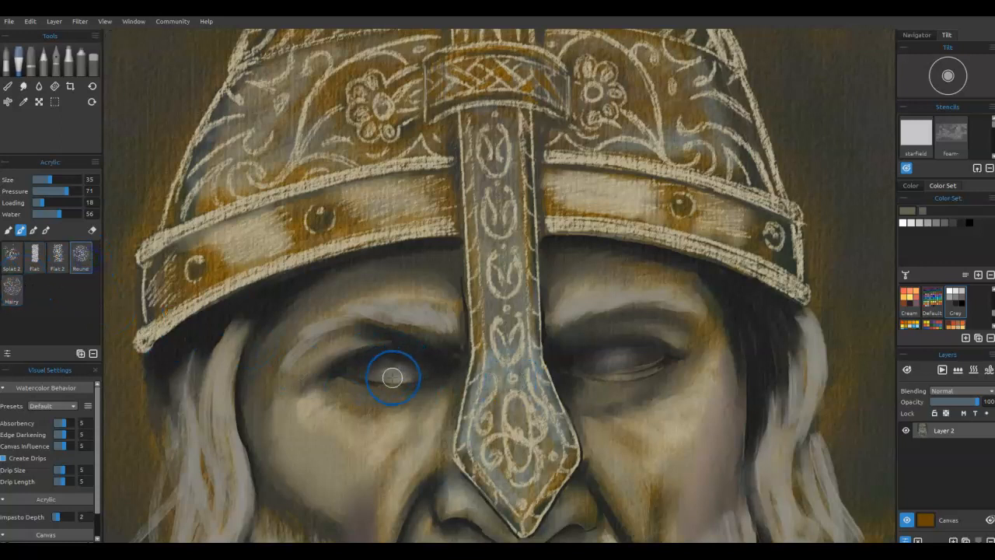
click(394, 373)
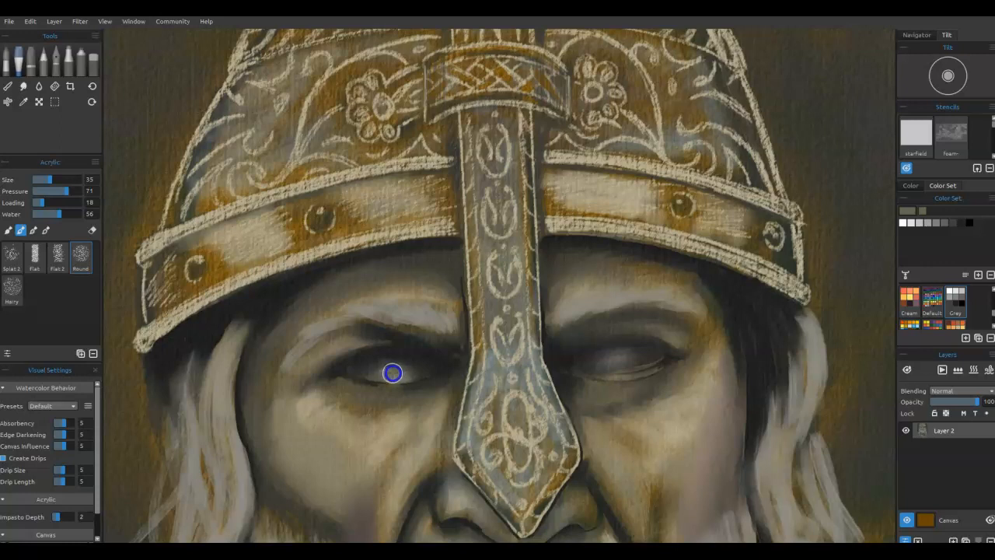
key(ctrl+z)
Step: Sample the near-black of the hair beside the face and set the Ink Pen size to 90
alt+click(659, 415)
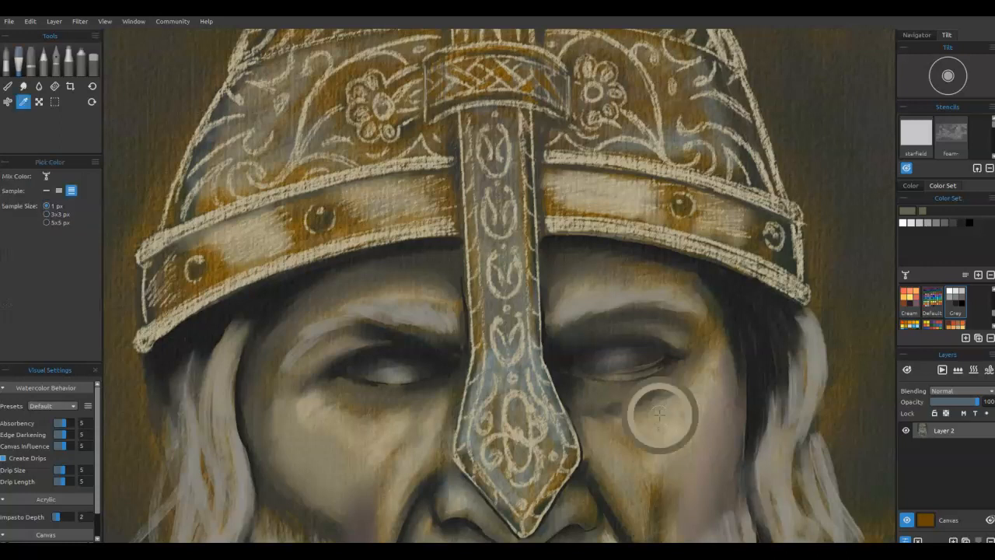
alt+click(756, 321)
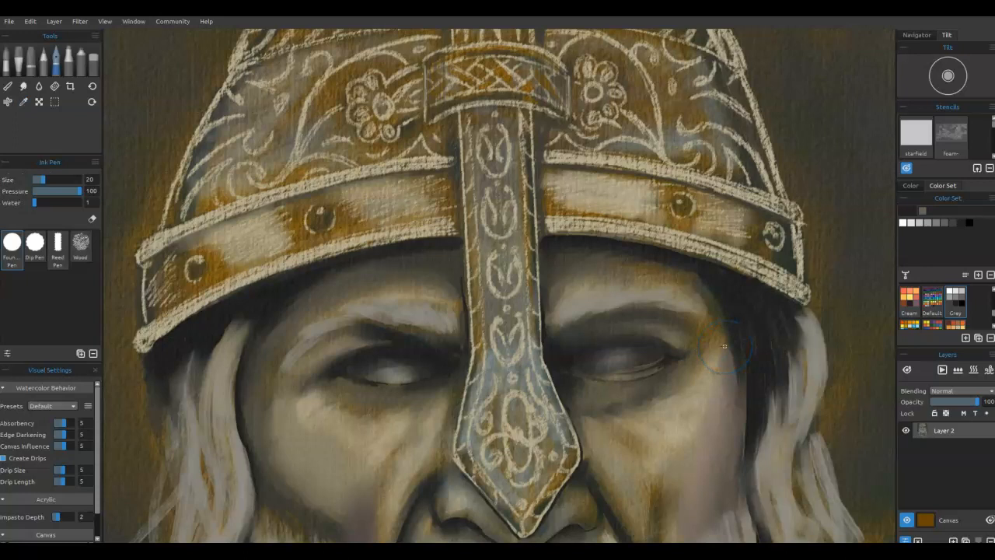
key(bracketright)
key(bracketright)
key(bracketright)
key(bracketright)
key(bracketright)
key(bracketright)
key(bracketright)
key(bracketleft)
mouse_move(415, 347)
mouse_down()
mouse_move(391, 375)
mouse_move(393, 364)
mouse_up()
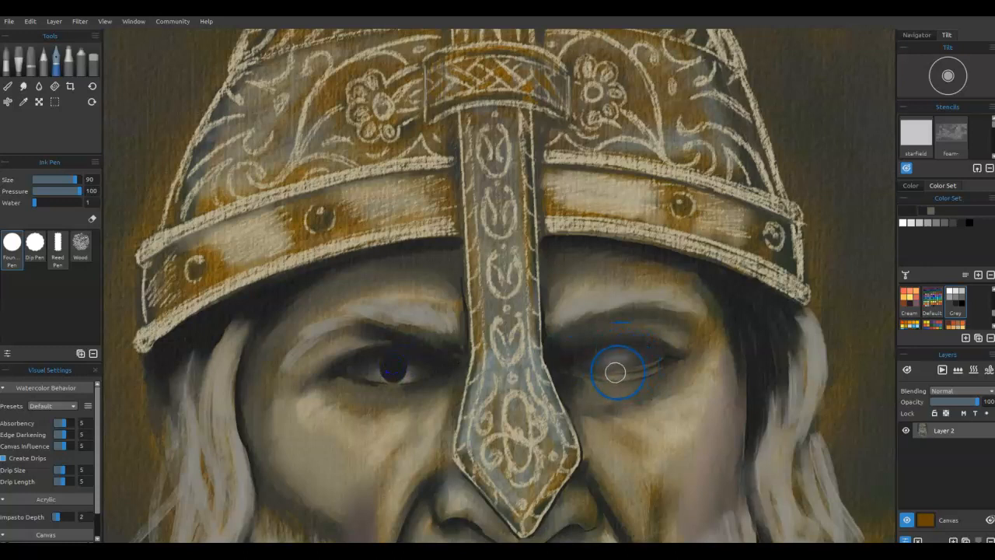
key(ctrl+z)
drag(390, 374, 390, 361)
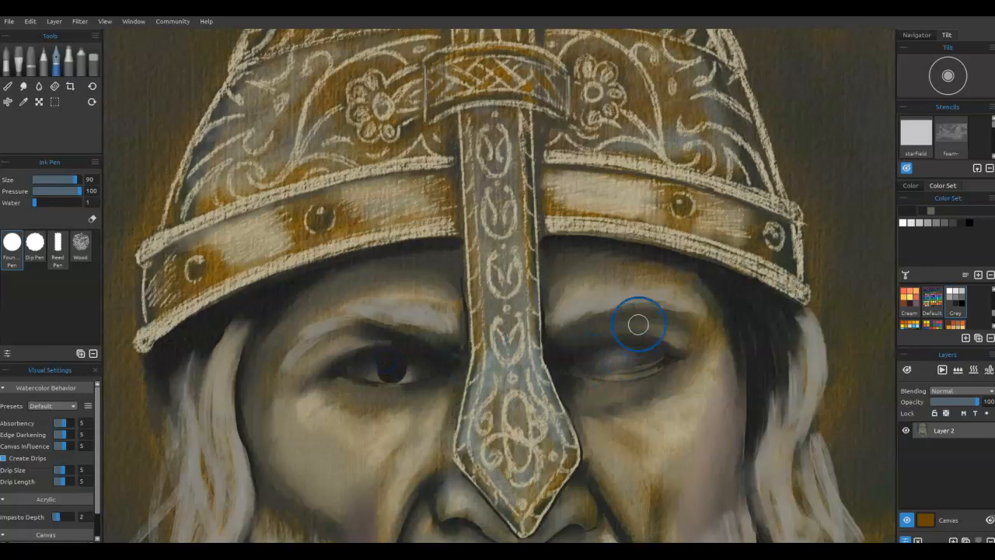
drag(638, 324, 620, 360)
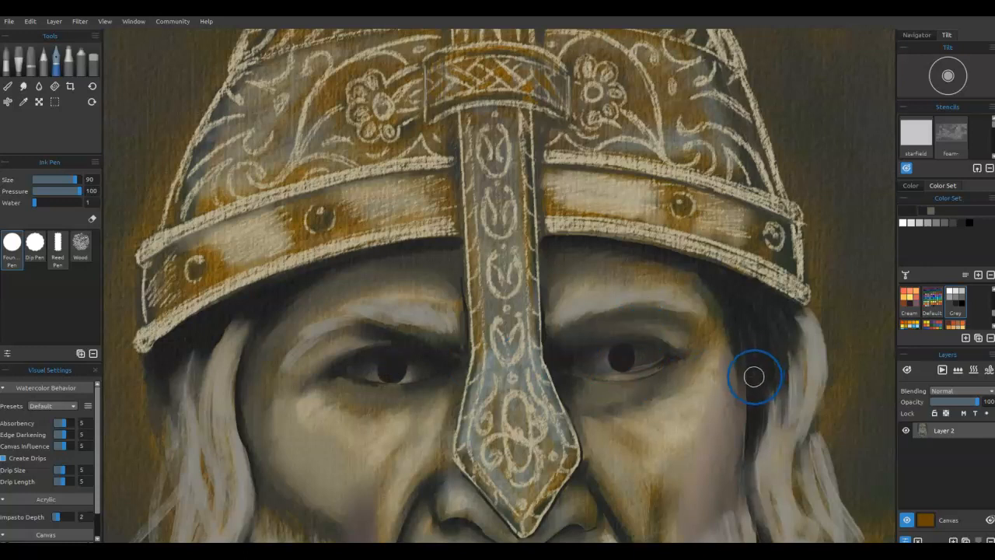
key(ctrl+z)
key(ctrl+z)
key(ctrl+z)
key(ctrl+z)
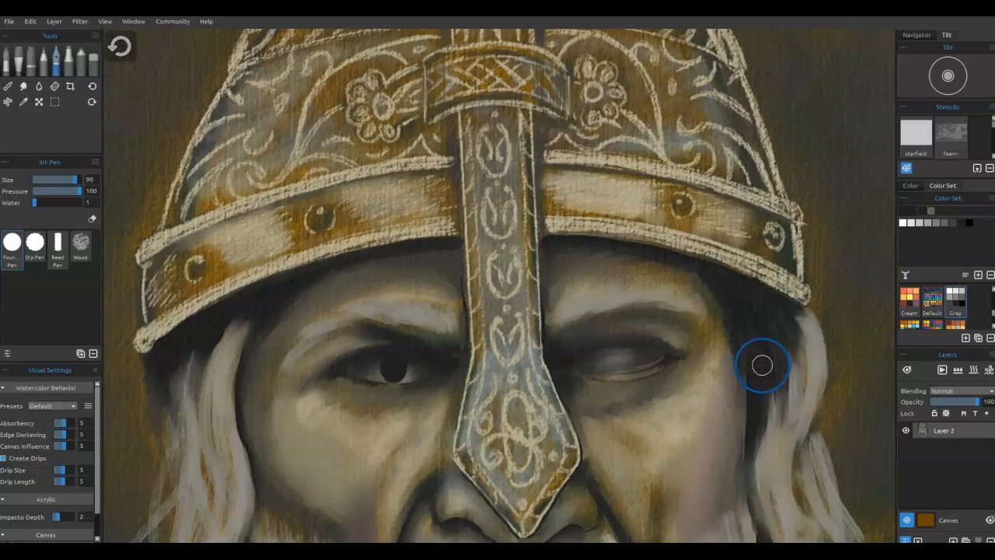
key(ctrl+z)
key(ctrl+z)
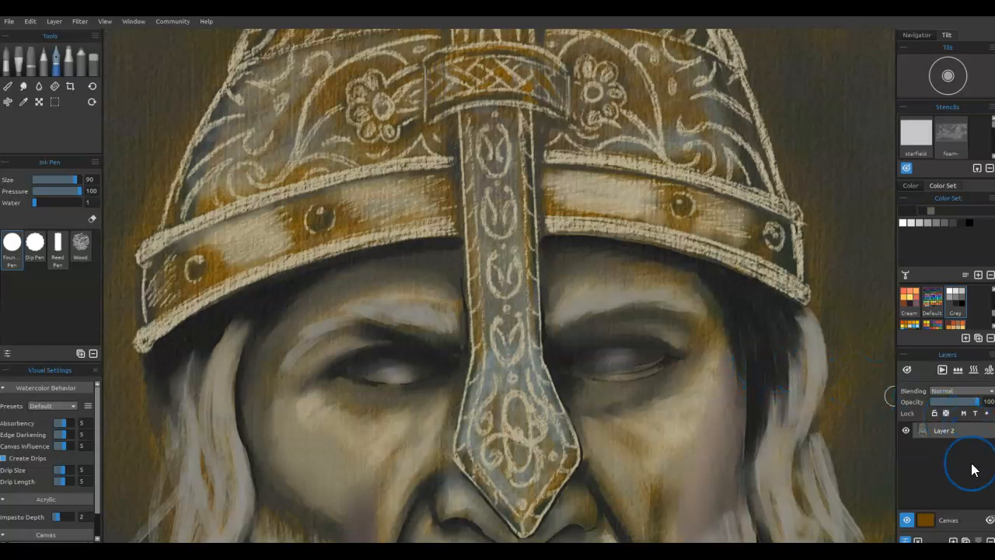
Step: Add a new layer above Layer 2 and paint one round dark iris in each eye
click(952, 539)
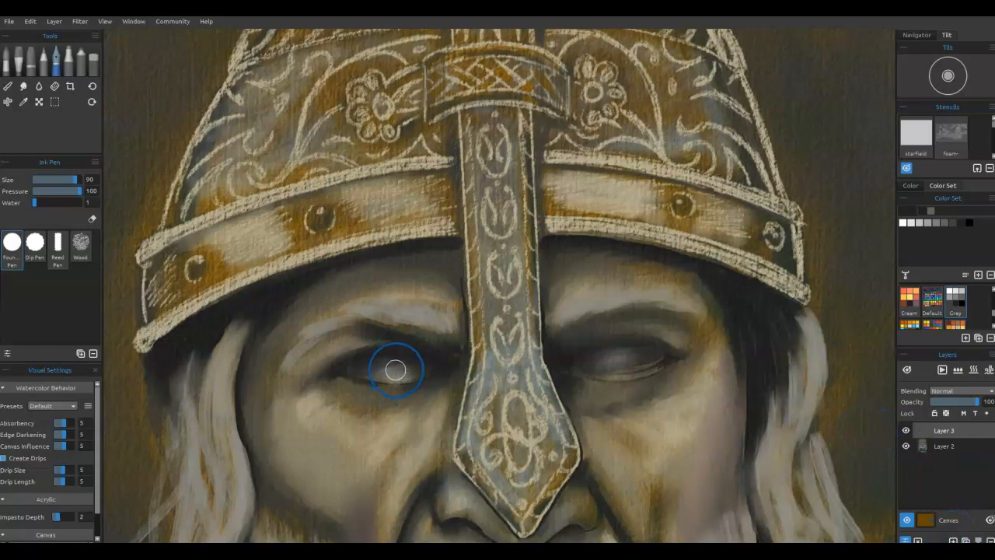
click(392, 371)
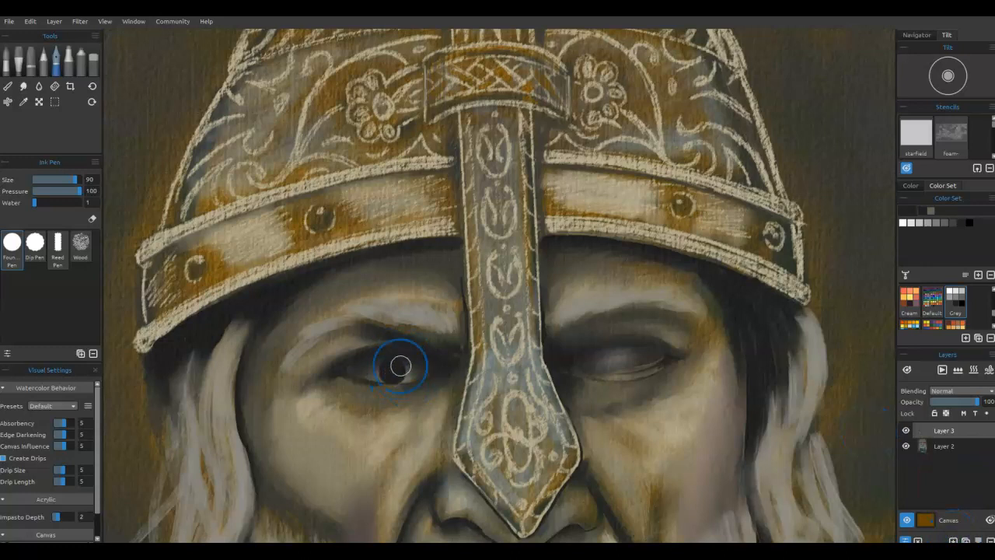
click(623, 358)
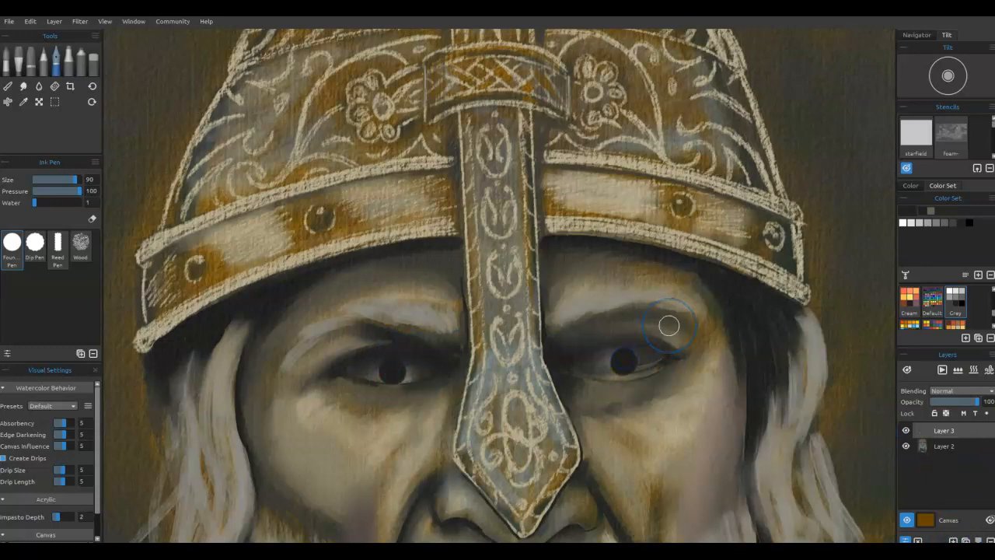
Step: Transform the iris pair: rotate it about -0.53°, widen it to about 503 px, and nudge it slightly up and to the left
key(ctrl+t)
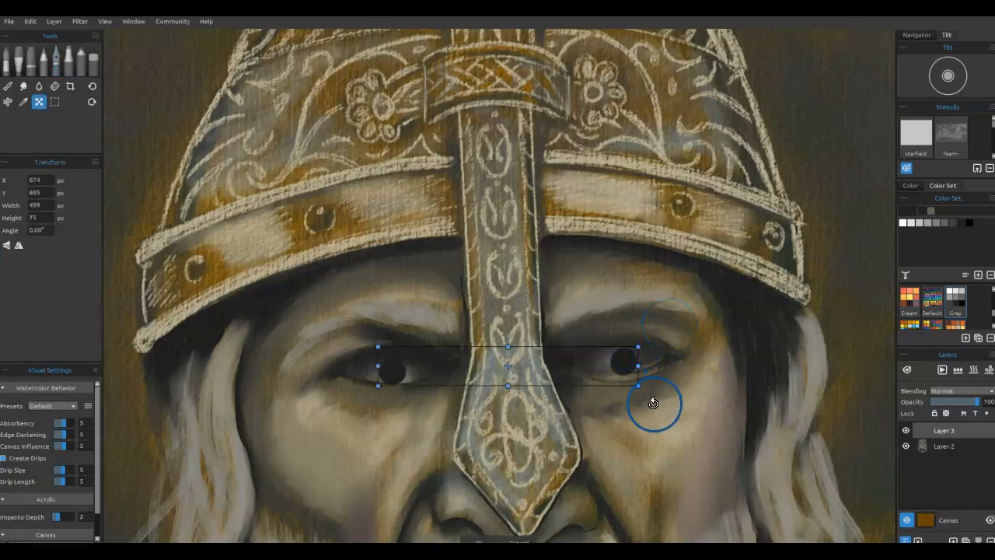
drag(649, 395, 637, 368)
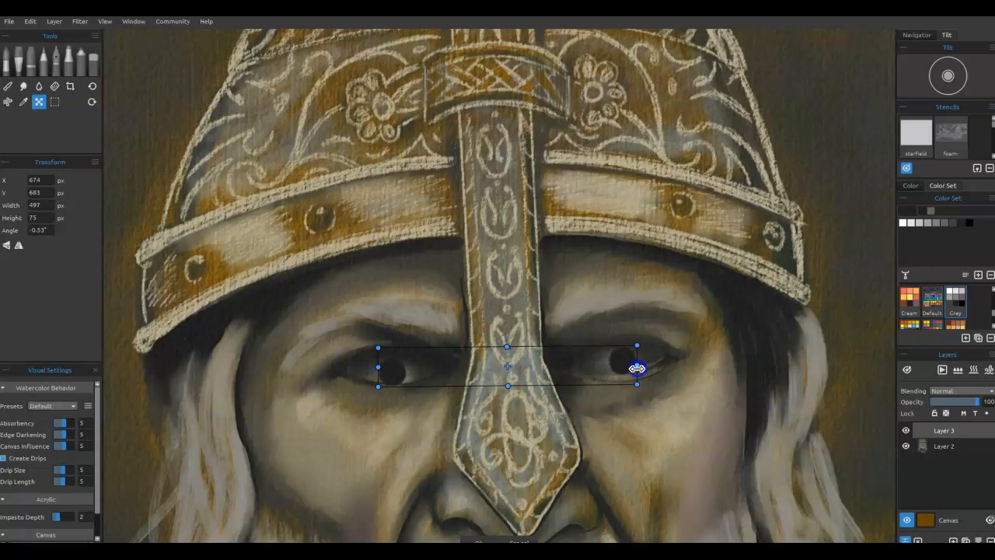
drag(378, 366, 375, 366)
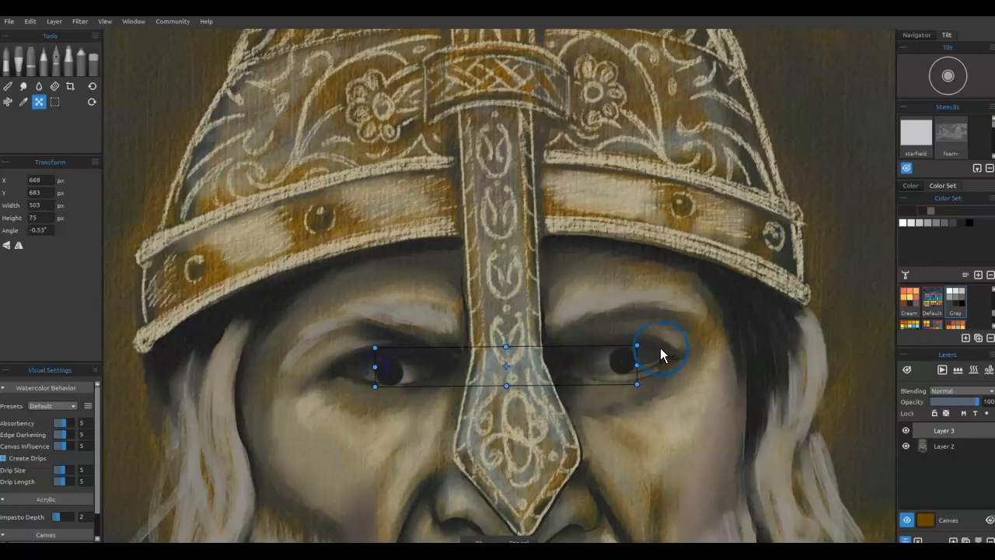
key(Return)
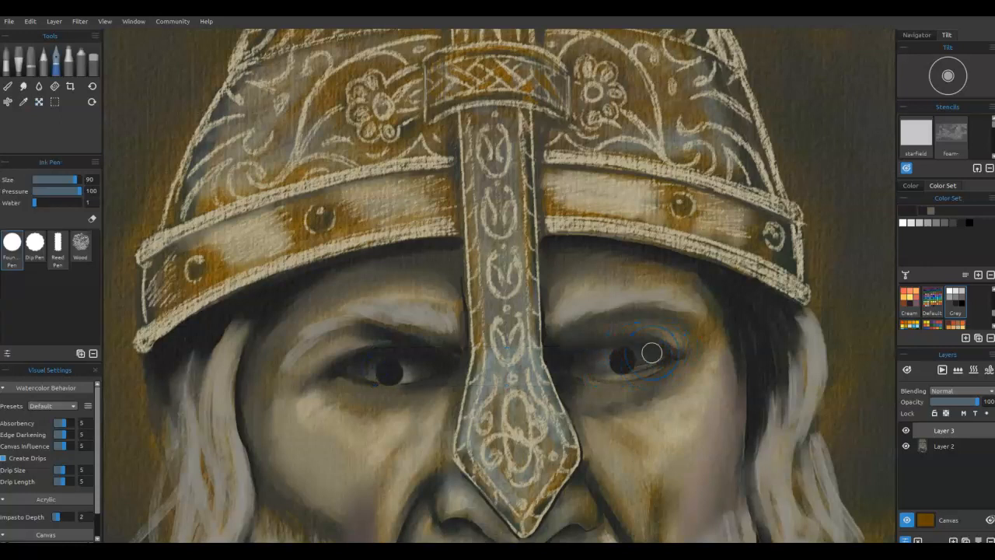
key(ctrl+t)
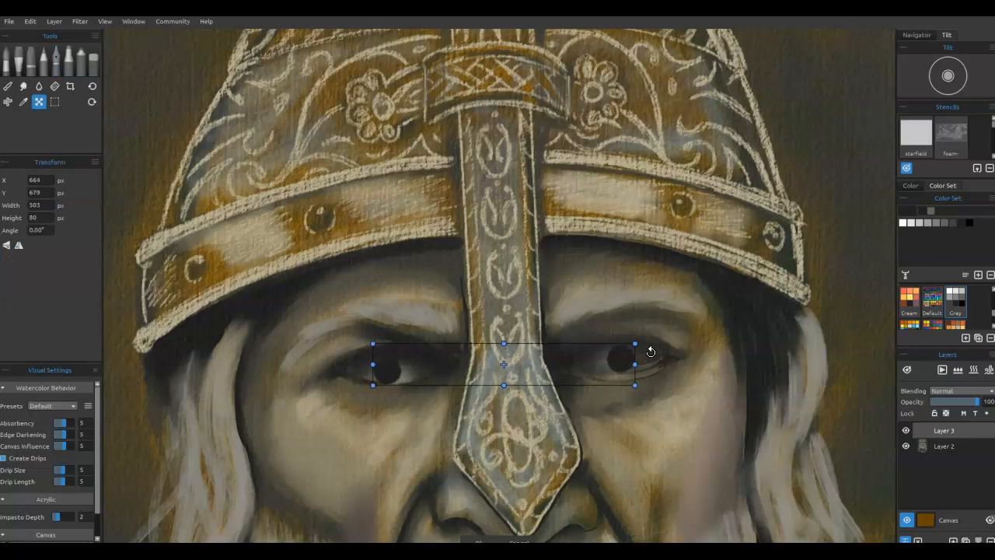
key(Return)
Step: Select the right-hand iris with a rectangular selection, transform it to fine-tune its placement in the eye, and deselect
key(e)
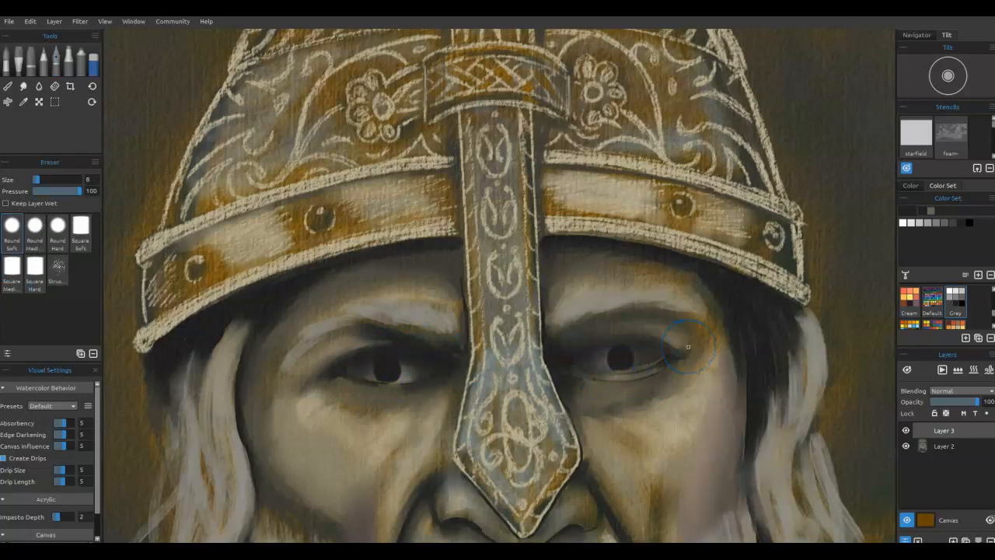
click(54, 102)
drag(600, 339, 658, 388)
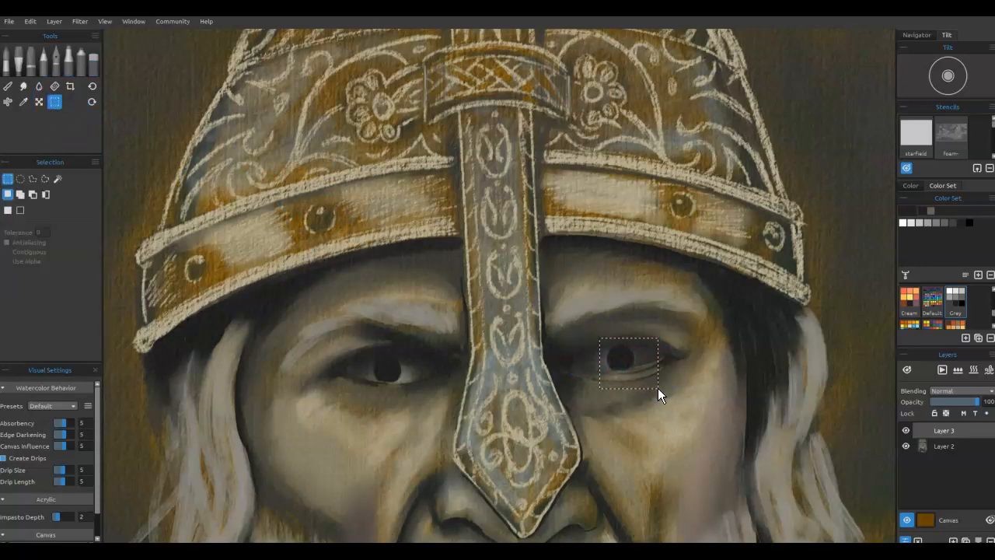
drag(624, 359, 618, 358)
click(523, 324)
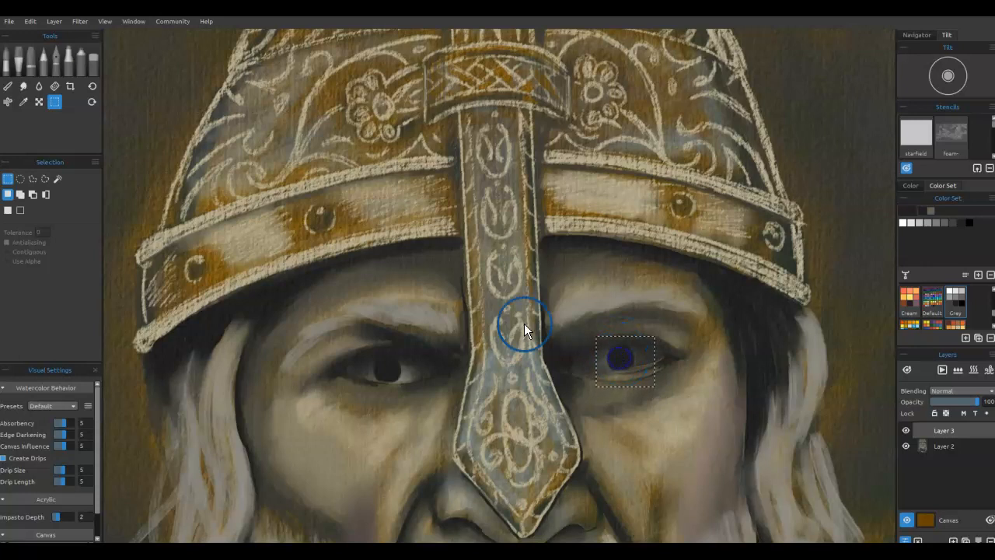
key(ctrl+t)
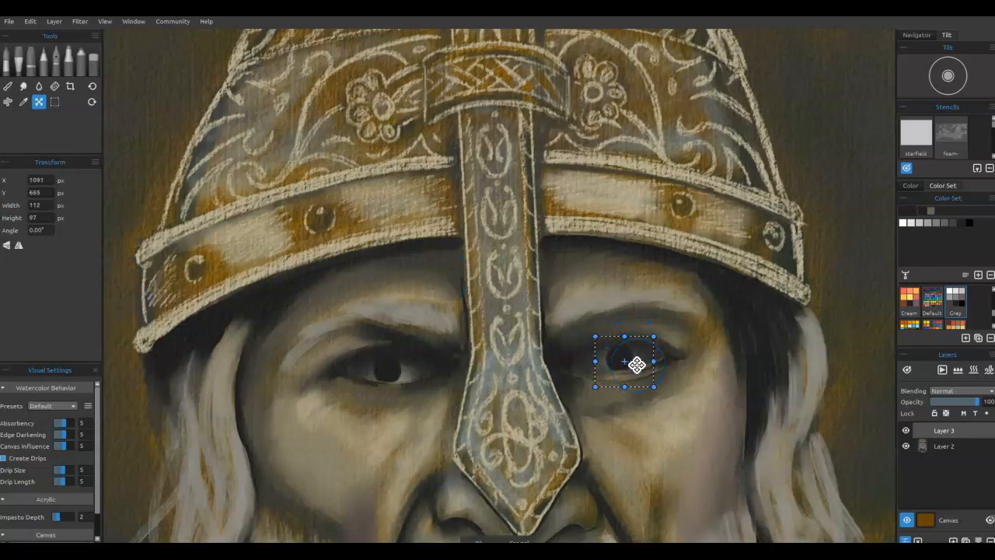
key(Return)
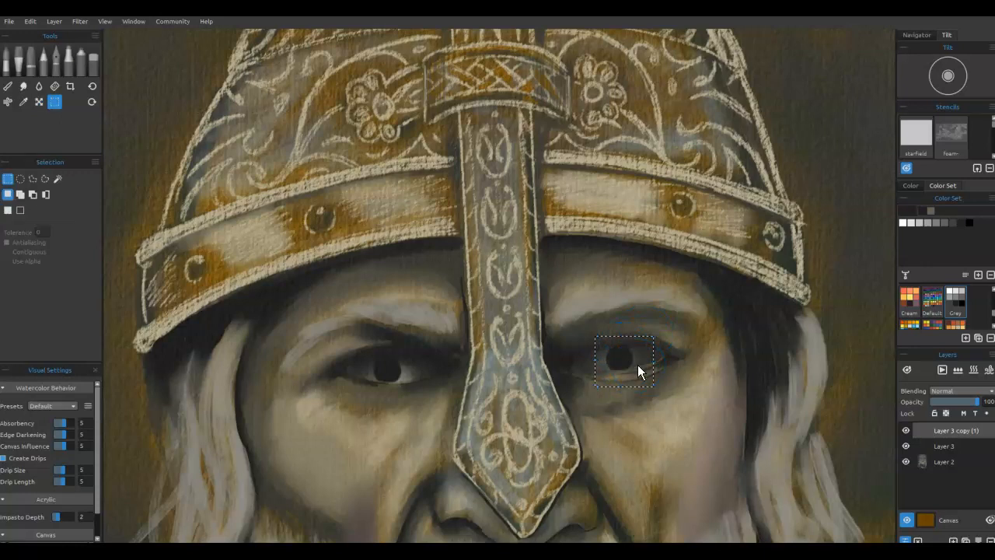
key(ctrl+d)
Step: Draw a light gray crescent in the left-hand iris with the HB pencil at size 18, and soften it with the Blend tool
scroll(637, 364, up, 4)
drag(456, 378, 565, 380)
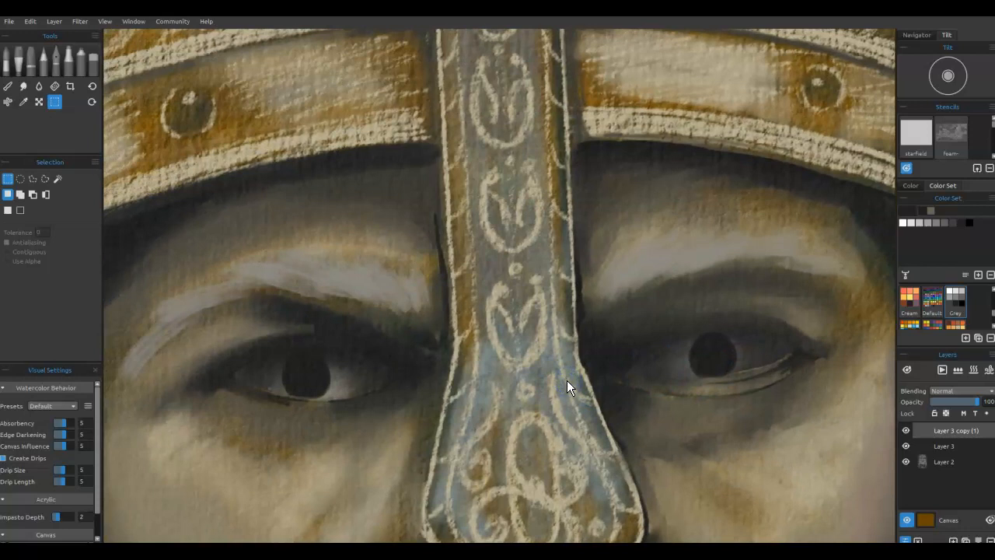
key(p)
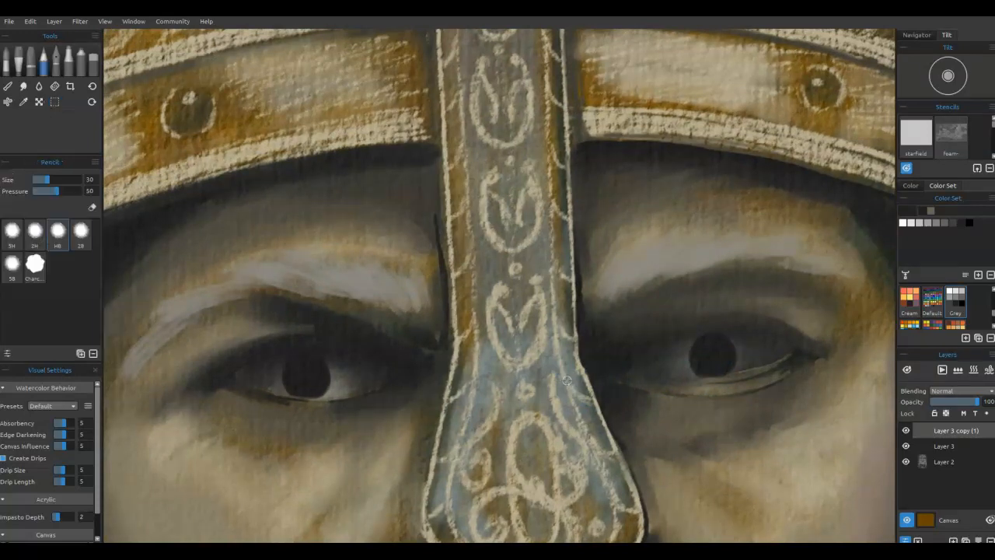
alt+click(682, 267)
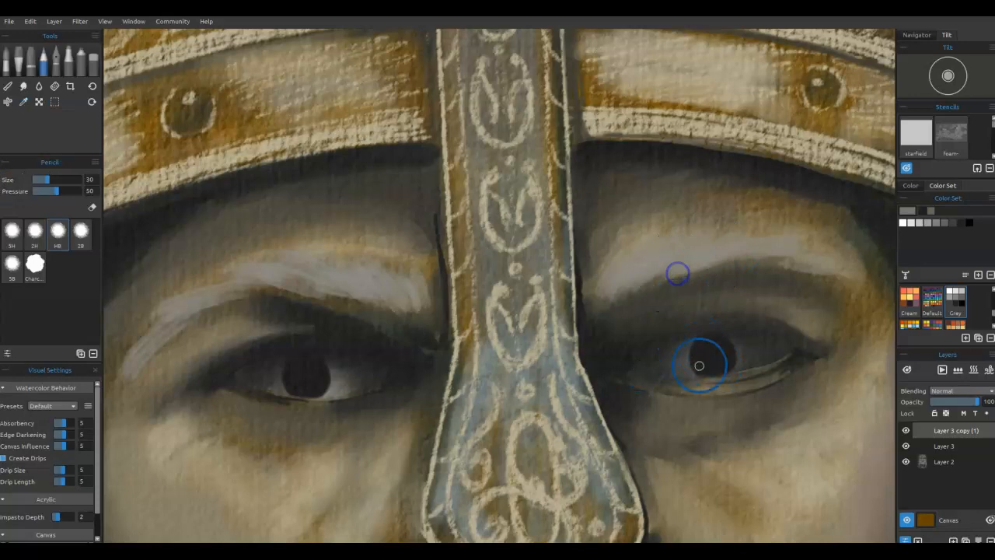
key([)
key([)
drag(295, 387, 297, 387)
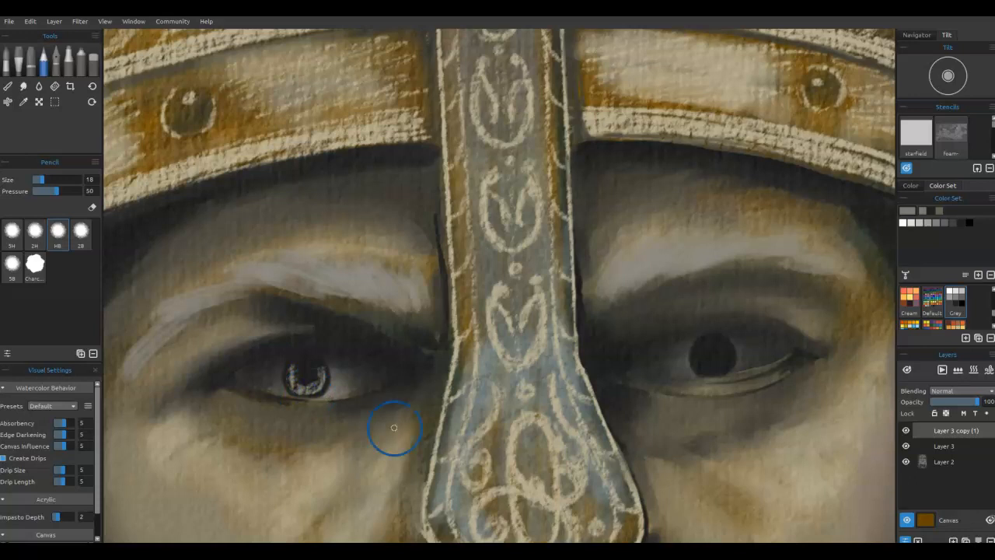
key(n)
mouse_move(293, 386)
mouse_down()
mouse_move(311, 390)
mouse_move(323, 378)
mouse_move(295, 389)
mouse_move(302, 377)
mouse_up()
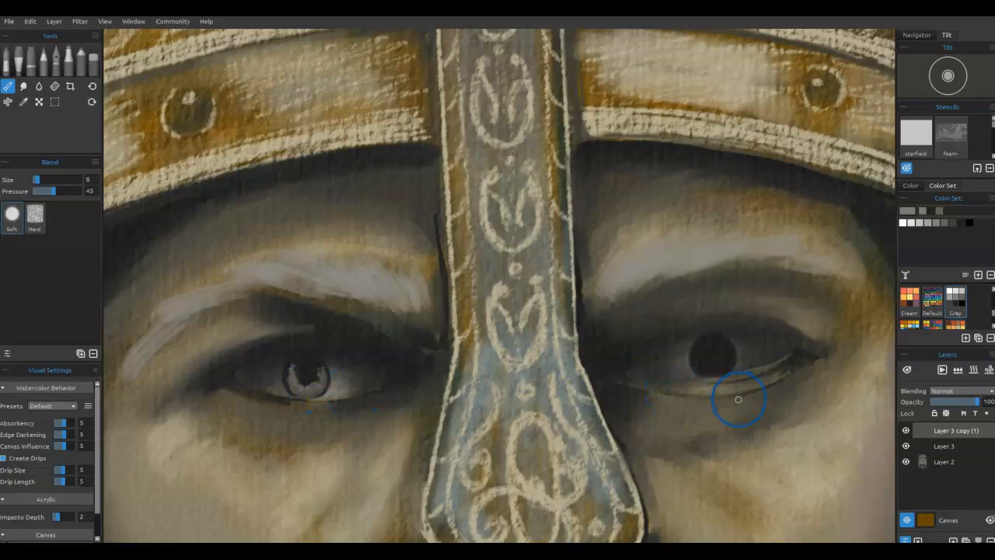
Step: Draw a matching light gray crescent in the right-hand iris with the HB pencil, and soften both irises with the Blend tool
key(p)
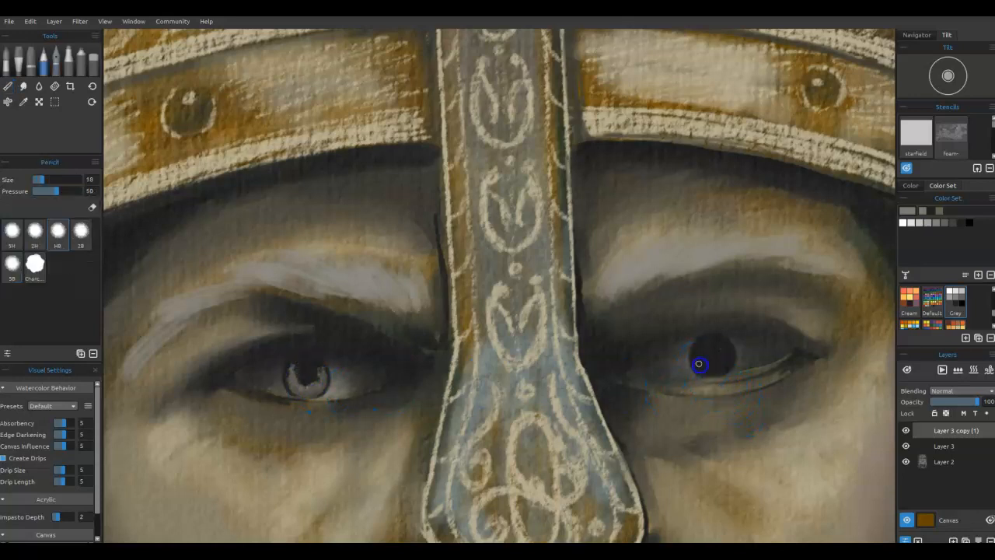
mouse_move(699, 362)
mouse_down()
mouse_move(729, 354)
mouse_move(720, 368)
mouse_move(726, 354)
mouse_move(704, 363)
mouse_up()
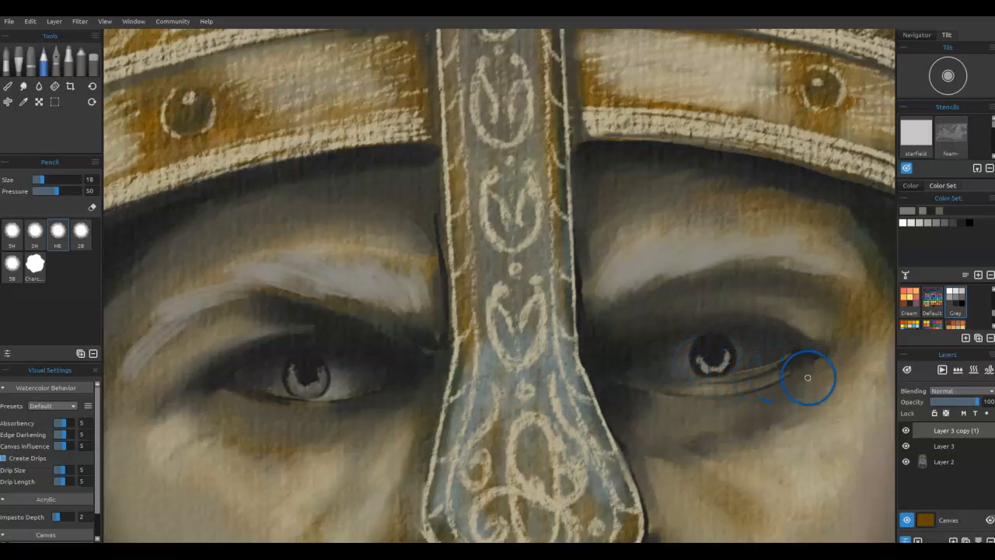
key(b)
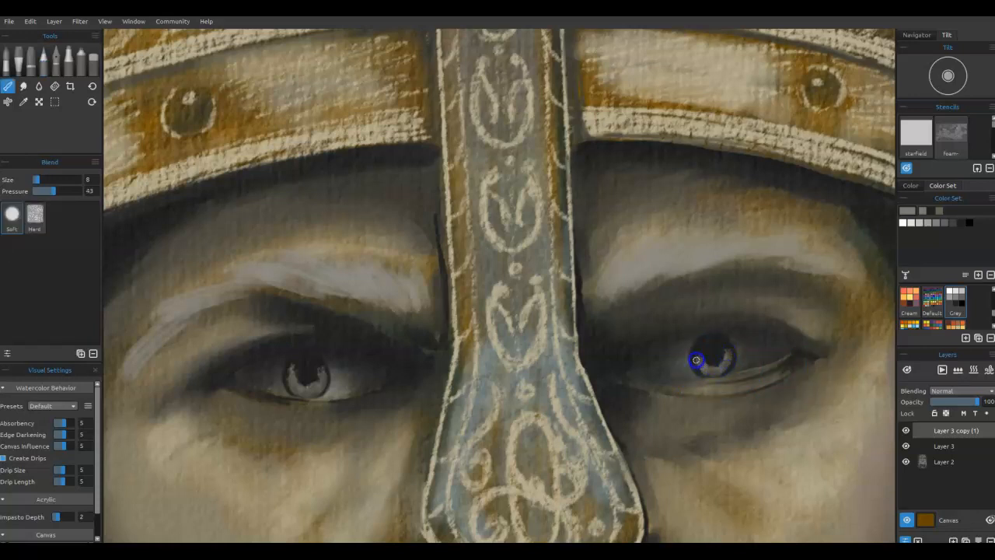
drag(694, 360, 706, 356)
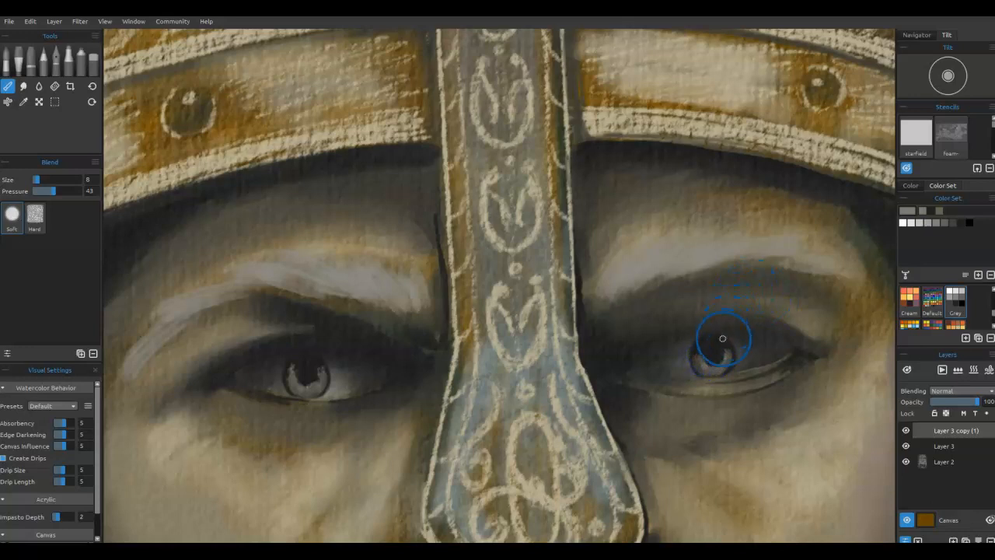
drag(707, 369, 699, 362)
mouse_move(326, 385)
mouse_down()
mouse_move(326, 375)
mouse_move(290, 386)
mouse_move(295, 392)
mouse_up()
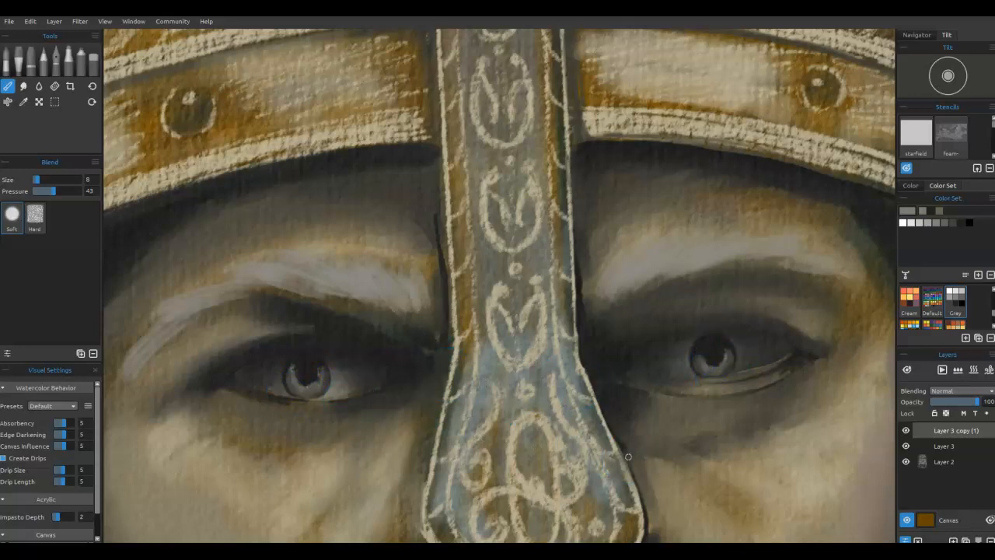
mouse_move(285, 377)
mouse_down()
mouse_move(288, 395)
mouse_move(293, 385)
mouse_up()
Step: Sample the gray of the right-hand iris, add Ink Pen strokes inside it, and reduce the pen size to 12
key(b)
alt+click(713, 374)
mouse_move(720, 363)
mouse_down()
mouse_move(680, 336)
mouse_move(715, 363)
mouse_up()
key(bracketleft)
key(bracketleft)
key(bracketleft)
key(bracketleft)
key(bracketleft)
key(bracketleft)
key(bracketleft)
key(bracketleft)
key(bracketleft)
key(bracketleft)
key(bracketleft)
key(bracketleft)
key(bracketleft)
key(bracketleft)
key(bracketleft)
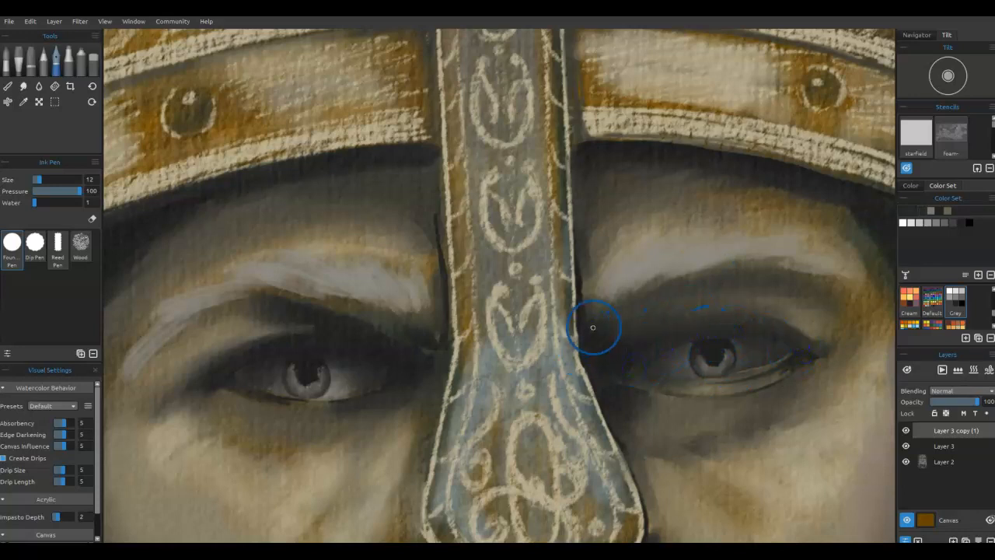
Step: Sample the dark tone at the left-hand eye's outer corner and draw fine strokes around the pupils and iris rims of both eyes
alt+click(237, 367)
mouse_move(299, 356)
mouse_down()
mouse_move(359, 353)
mouse_move(340, 357)
mouse_move(328, 384)
mouse_move(440, 351)
mouse_move(309, 384)
mouse_up()
drag(711, 361, 711, 361)
mouse_move(296, 379)
mouse_down()
mouse_move(309, 398)
mouse_move(313, 377)
mouse_move(326, 386)
mouse_move(319, 372)
mouse_move(290, 390)
mouse_up()
mouse_move(709, 347)
mouse_down()
mouse_move(699, 367)
mouse_move(731, 355)
mouse_up()
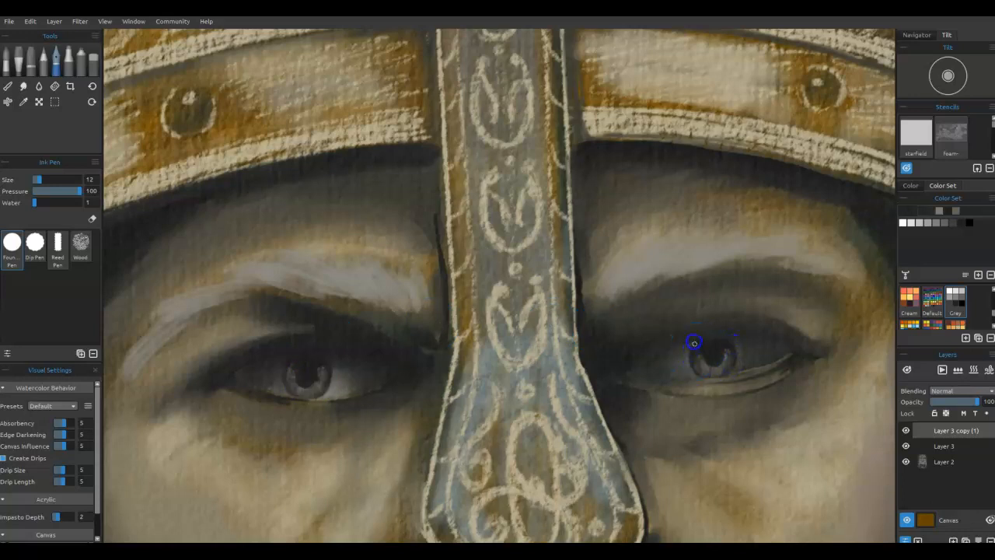
drag(692, 361, 698, 370)
drag(329, 364, 330, 382)
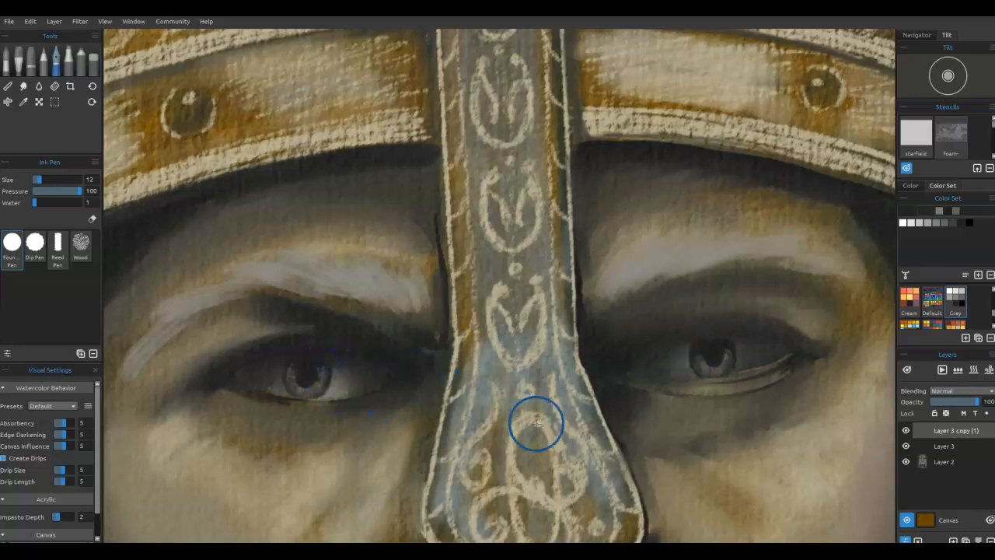
Step: Pick a near-white swatch and dot a catchlight in the pupil of each eye with the Ink Pen
click(912, 223)
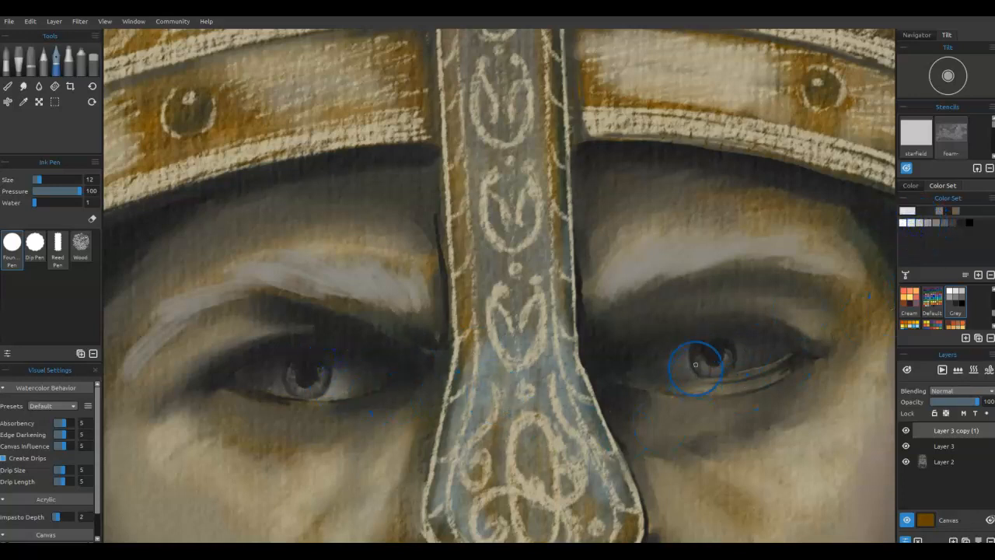
drag(708, 350, 710, 351)
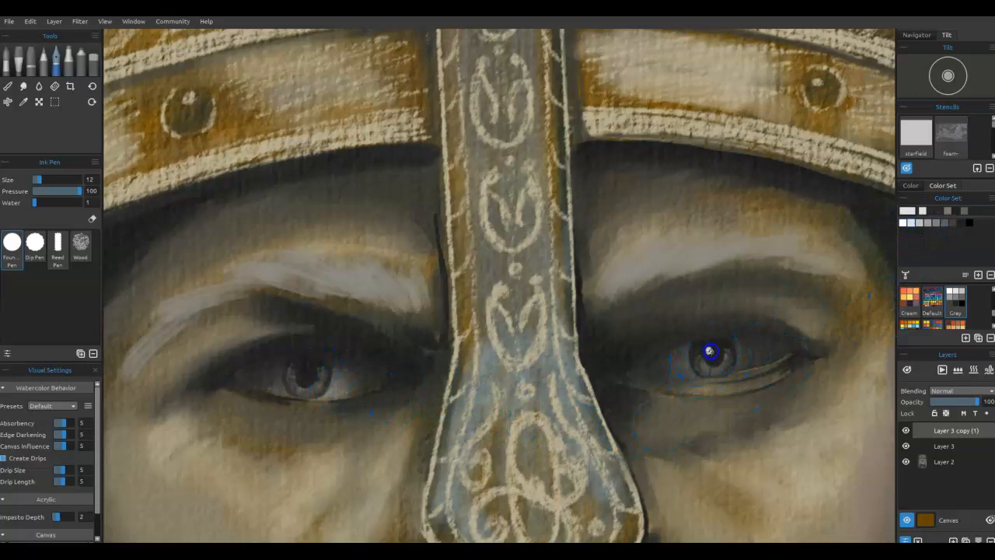
click(303, 368)
Step: Sample tones around both eyes and refine the lower iris rim and eyelid edges with fine Ink Pen strokes
alt+click(305, 395)
drag(294, 391, 316, 398)
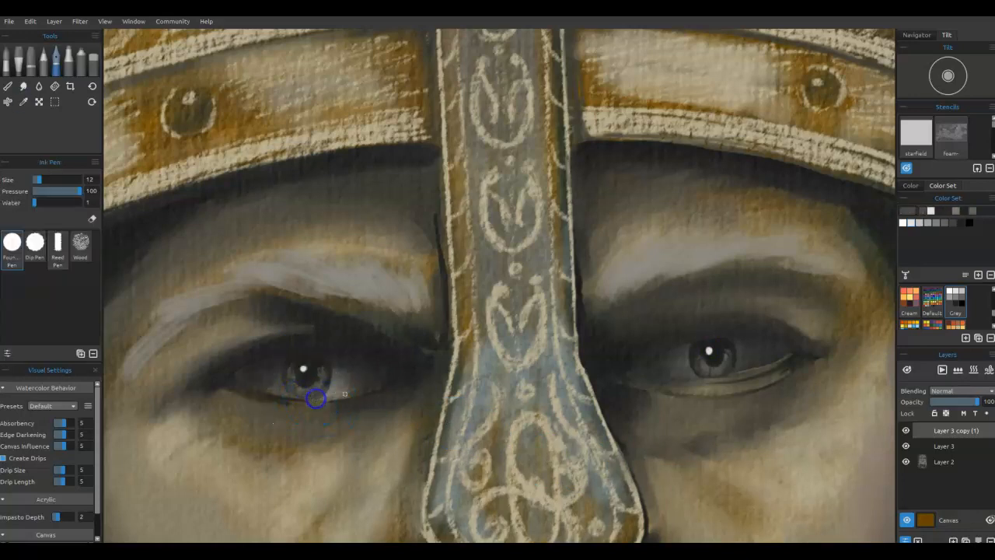
alt+click(725, 373)
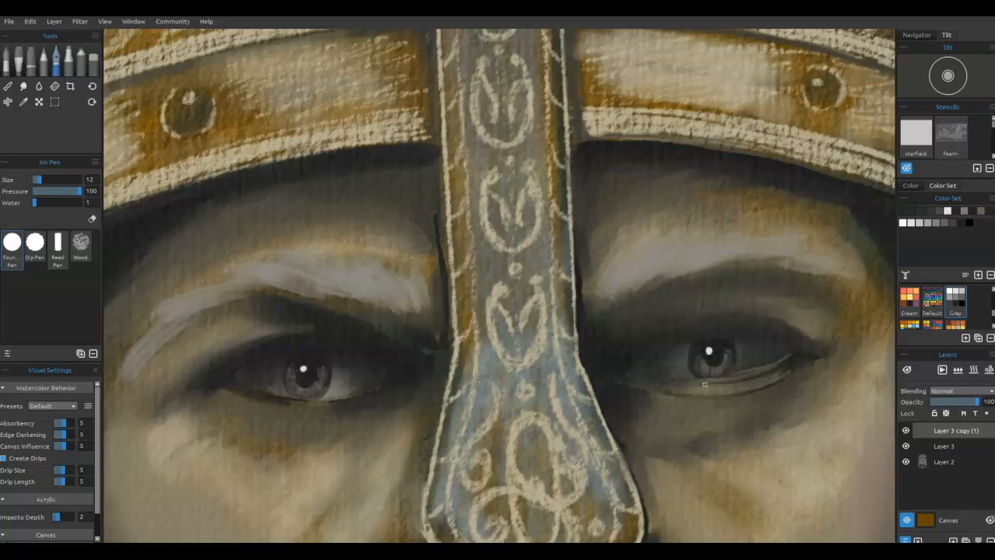
alt+click(236, 370)
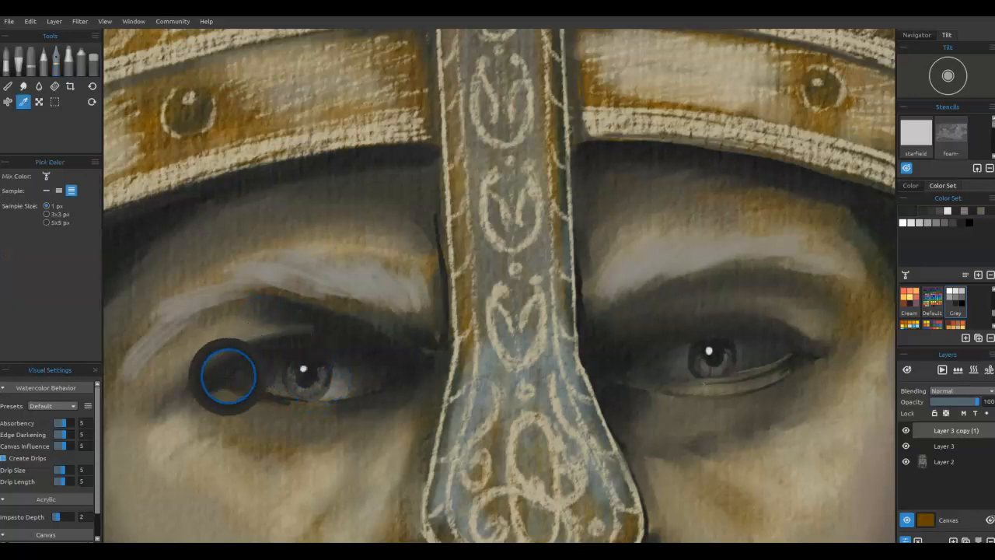
mouse_move(249, 385)
mouse_down()
mouse_move(292, 400)
mouse_move(269, 389)
mouse_move(318, 401)
mouse_move(371, 391)
mouse_up()
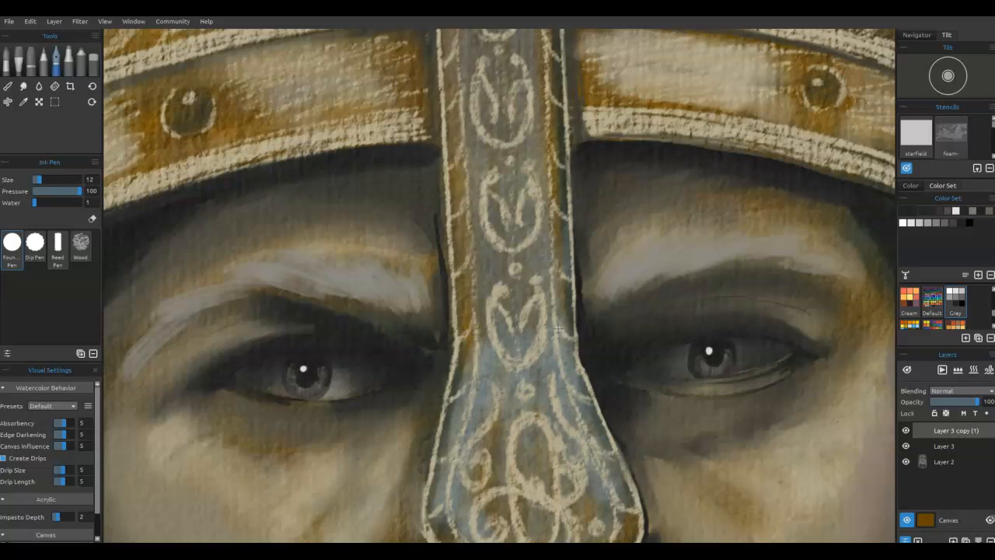
Step: Merge the three stacked portrait layers into a single layer
click(978, 539)
click(978, 539)
scroll(164, 386, down, 3)
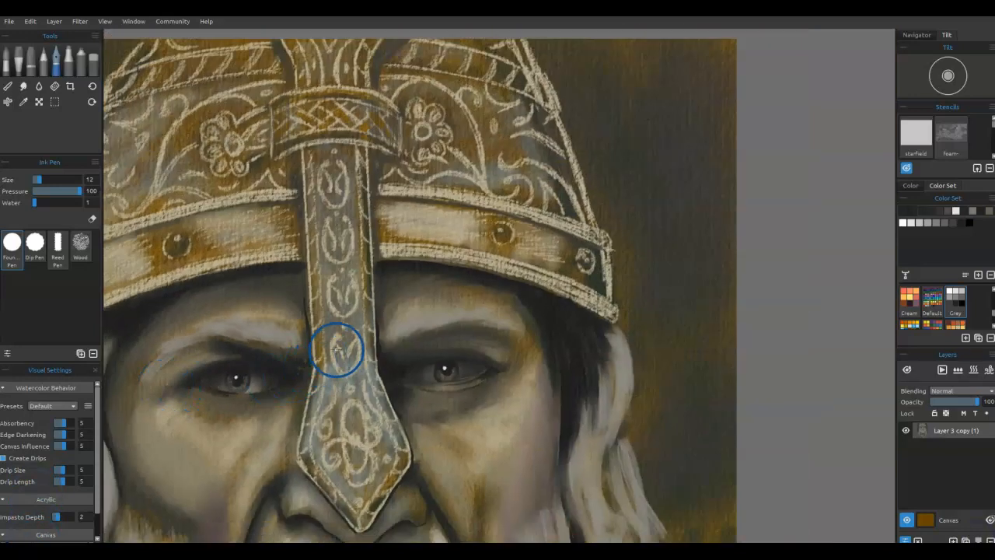
Step: Examine the finished eyes against the whole portrait, including the face and beard
drag(343, 344, 471, 324)
scroll(474, 323, down, 1)
scroll(474, 323, down, 1)
drag(473, 399, 469, 360)
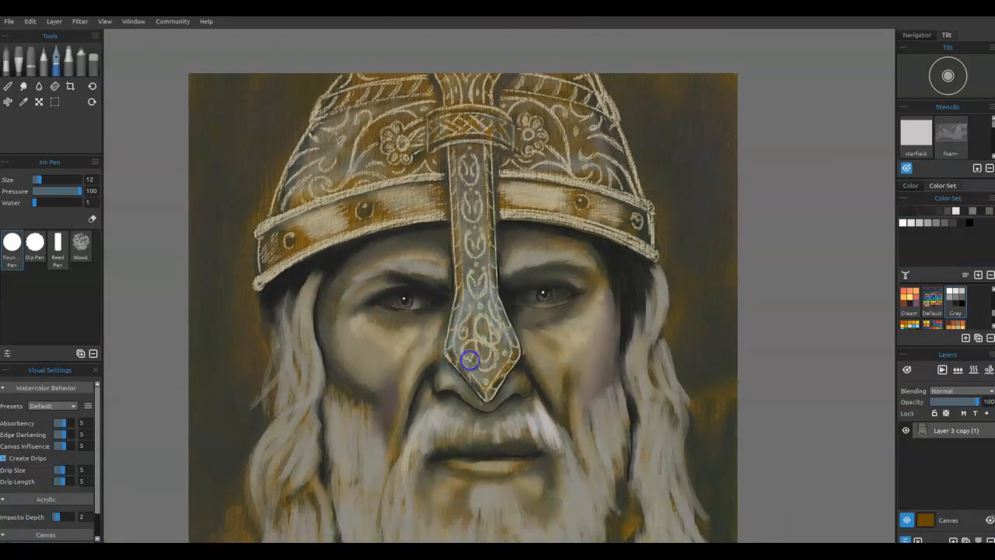
key(ctrl+0)
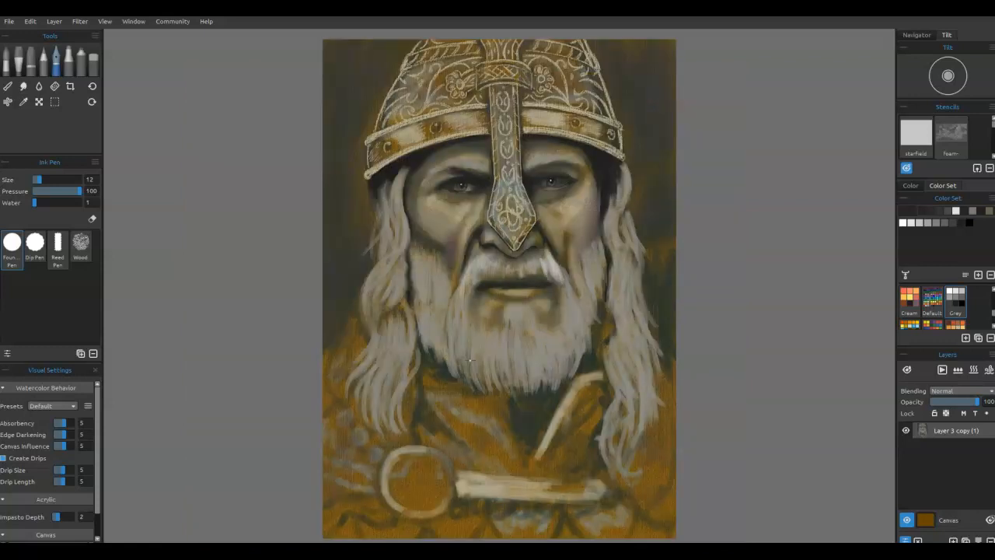
scroll(469, 360, up, 3)
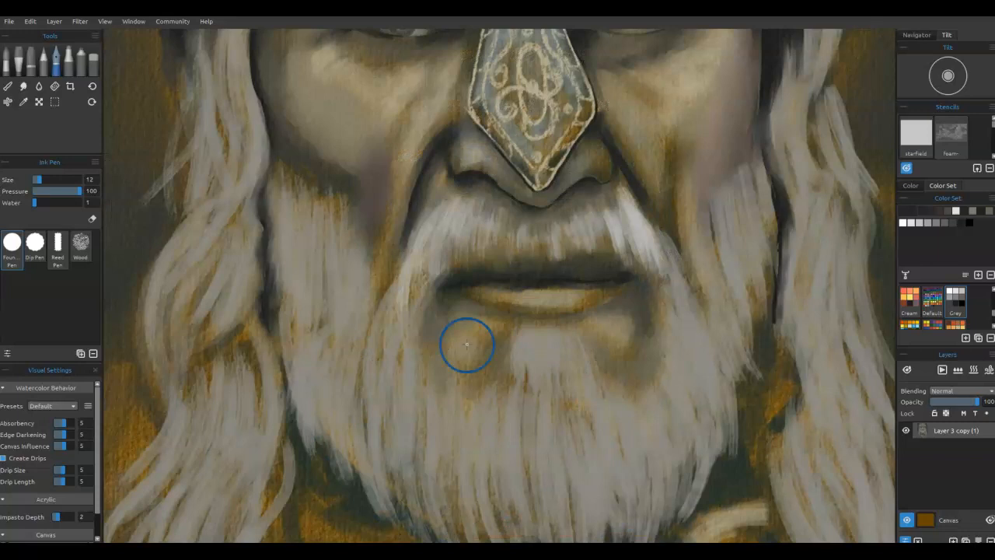
drag(458, 291, 473, 428)
drag(529, 250, 531, 415)
Step: Add a new layer and paint the left-hand half of the helmet band gray with the Acrylic Flat 2 brush at size 35
click(952, 540)
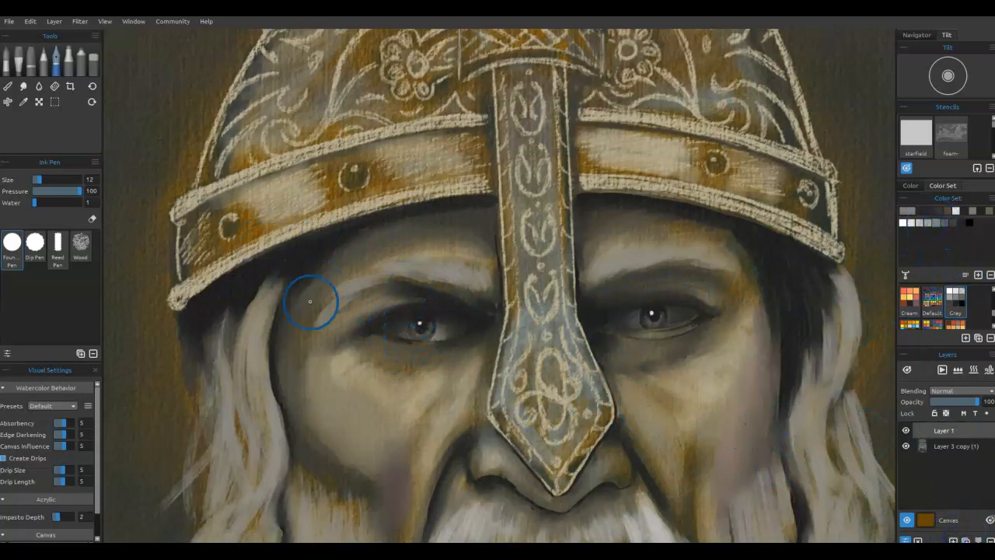
click(21, 64)
click(58, 267)
drag(260, 191, 306, 171)
mouse_move(247, 206)
mouse_down()
mouse_move(315, 174)
mouse_move(325, 196)
mouse_up()
mouse_move(191, 269)
mouse_down()
mouse_move(330, 166)
mouse_move(391, 158)
mouse_move(388, 176)
mouse_move(339, 201)
mouse_up()
mouse_move(469, 159)
mouse_down()
mouse_move(394, 148)
mouse_move(376, 161)
mouse_up()
mouse_move(225, 205)
mouse_down()
mouse_move(195, 256)
mouse_move(235, 231)
mouse_up()
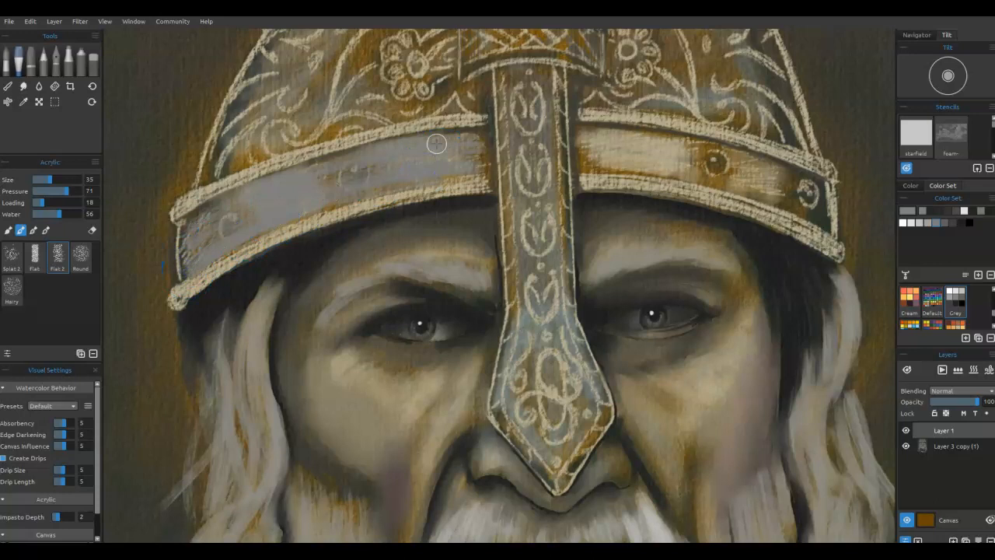
Step: Paint light gray highlights on the left-hand helmet band, and darken its outer end with the Acrylic brush
click(920, 224)
mouse_move(401, 149)
mouse_down()
mouse_move(436, 141)
mouse_move(389, 154)
mouse_move(451, 161)
mouse_move(421, 167)
mouse_move(439, 113)
mouse_move(436, 154)
mouse_move(415, 171)
mouse_move(458, 142)
mouse_move(388, 156)
mouse_move(469, 164)
mouse_move(409, 170)
mouse_up()
mouse_move(312, 169)
mouse_down()
mouse_move(266, 190)
mouse_move(309, 187)
mouse_move(260, 221)
mouse_move(302, 201)
mouse_move(307, 192)
mouse_move(260, 216)
mouse_move(301, 177)
mouse_move(238, 199)
mouse_move(255, 182)
mouse_move(333, 157)
mouse_move(295, 200)
mouse_up()
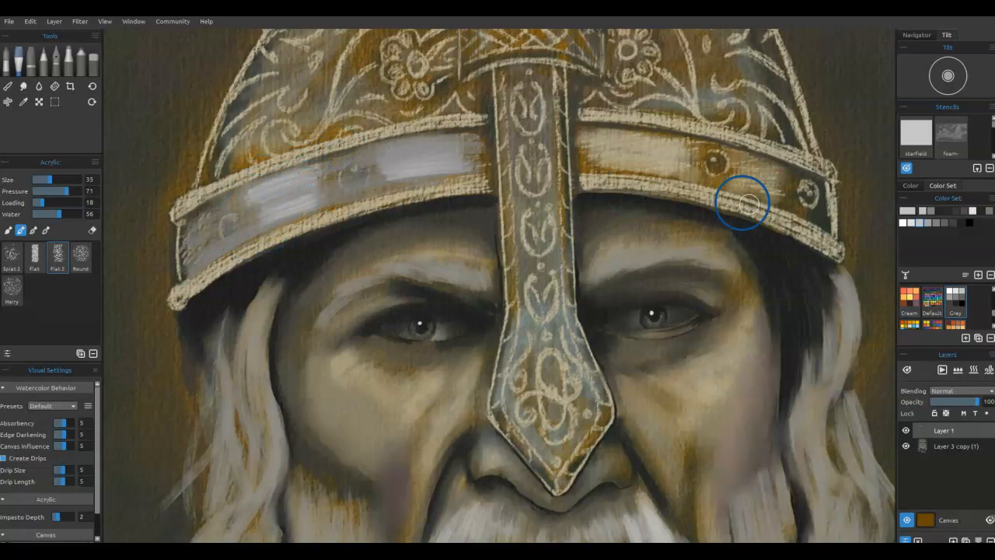
mouse_move(194, 222)
mouse_down()
mouse_move(185, 226)
mouse_move(218, 206)
mouse_move(187, 249)
mouse_move(207, 240)
mouse_move(191, 267)
mouse_move(257, 228)
mouse_up()
mouse_move(185, 273)
mouse_down()
mouse_move(182, 264)
mouse_move(218, 241)
mouse_move(285, 223)
mouse_move(191, 277)
mouse_move(195, 231)
mouse_move(238, 195)
mouse_move(366, 156)
mouse_move(467, 167)
mouse_move(446, 145)
mouse_move(459, 127)
mouse_move(444, 153)
mouse_move(395, 176)
mouse_move(240, 224)
mouse_move(287, 203)
mouse_up()
Step: Smooth the gray tones along the left-hand helmet band with the Hard Blend tool at size 63
key(b)
drag(218, 220, 202, 233)
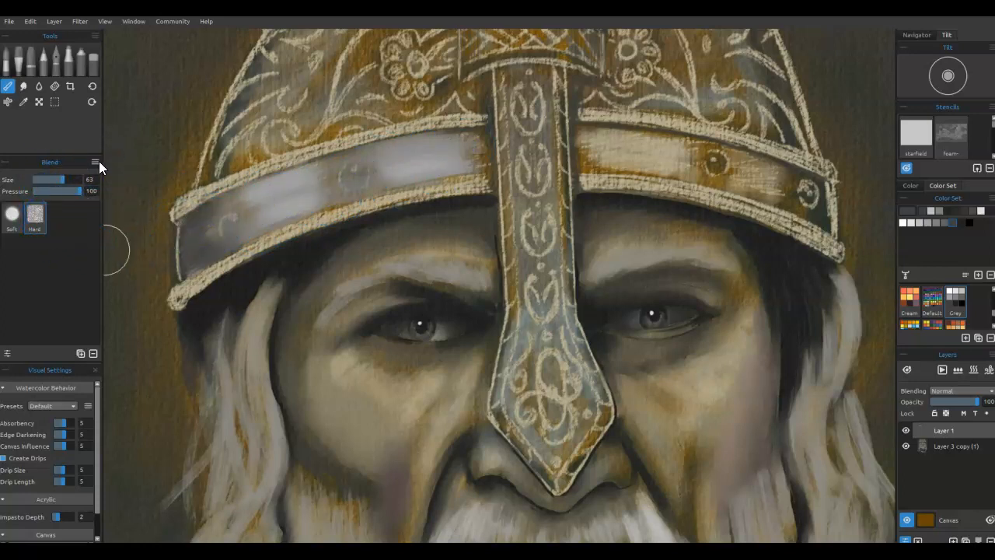
mouse_move(215, 229)
mouse_down()
mouse_move(294, 195)
mouse_move(225, 237)
mouse_move(304, 189)
mouse_move(364, 172)
mouse_move(285, 198)
mouse_up()
mouse_move(480, 147)
mouse_down()
mouse_move(227, 211)
mouse_move(155, 316)
mouse_move(493, 160)
mouse_move(257, 213)
mouse_up()
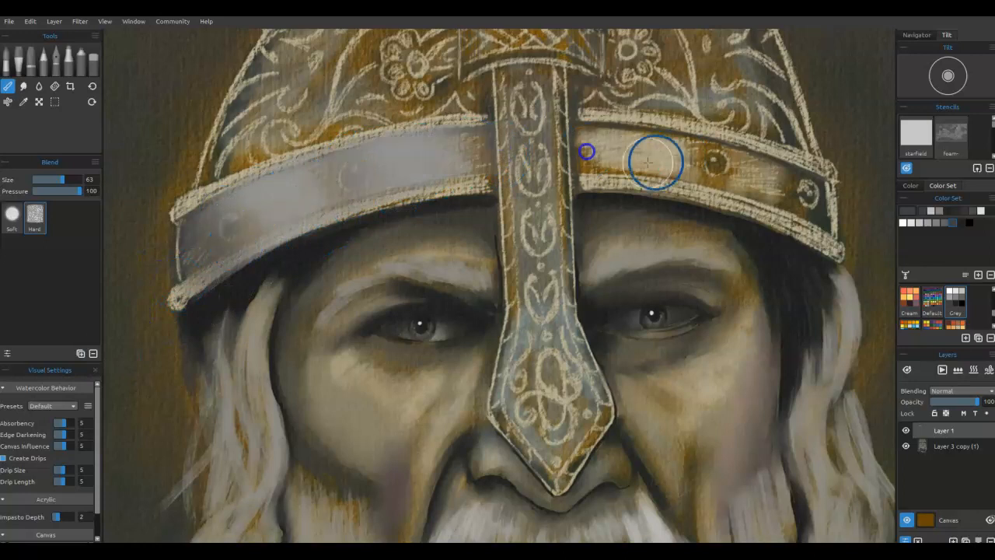
Step: Erase the gray overspill along the band's lower and upper rims with the Round Soft eraser at size 8
key(e)
mouse_move(290, 242)
mouse_down()
mouse_move(172, 303)
mouse_move(286, 233)
mouse_move(257, 243)
mouse_move(500, 183)
mouse_move(378, 201)
mouse_move(431, 194)
mouse_up()
mouse_move(188, 209)
mouse_down()
mouse_move(312, 153)
mouse_move(477, 118)
mouse_move(300, 160)
mouse_move(383, 140)
mouse_move(270, 171)
mouse_move(194, 214)
mouse_move(347, 147)
mouse_move(459, 129)
mouse_up()
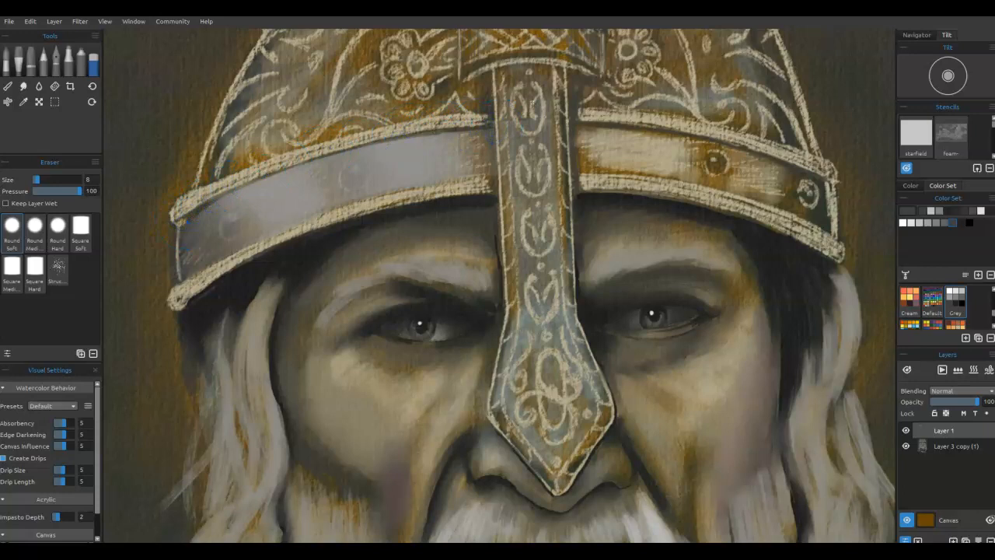
Step: Try the Darken and Multiply blending modes on the band's paint layer, and merge it into the portrait layer
click(962, 390)
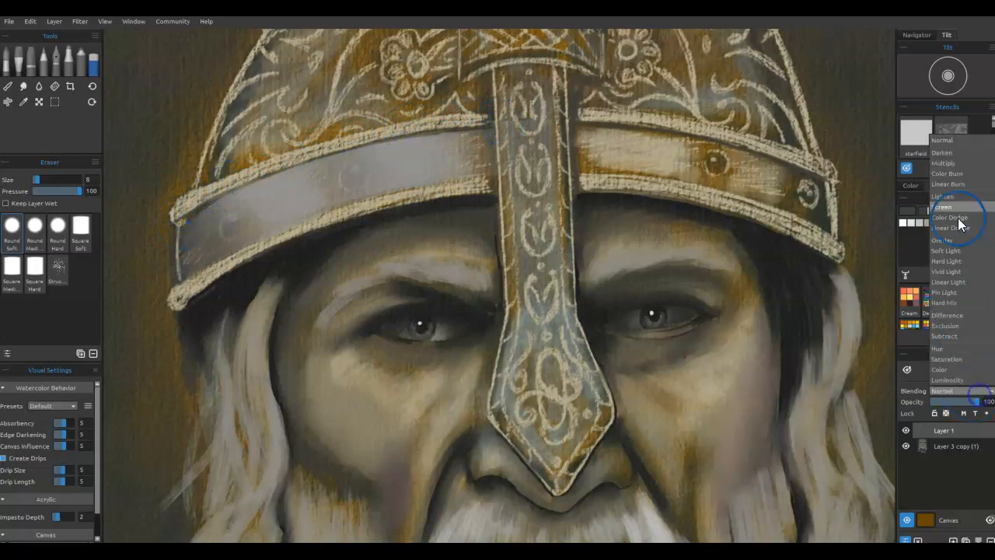
click(948, 153)
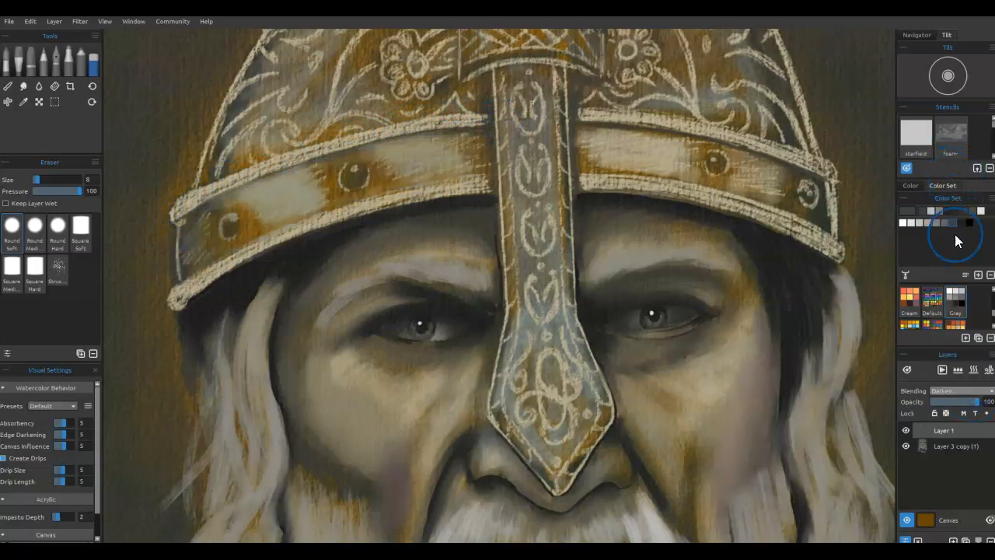
click(959, 390)
click(943, 168)
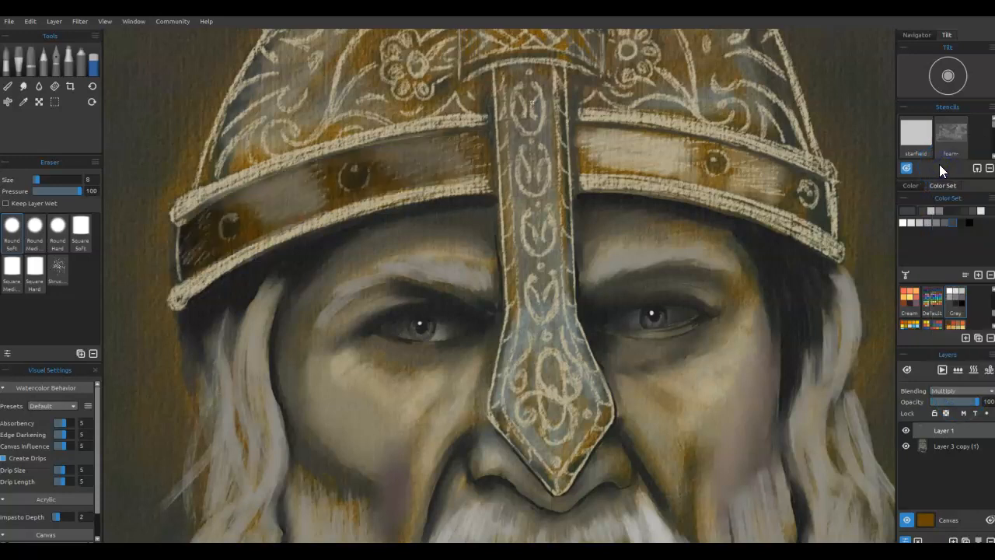
click(978, 538)
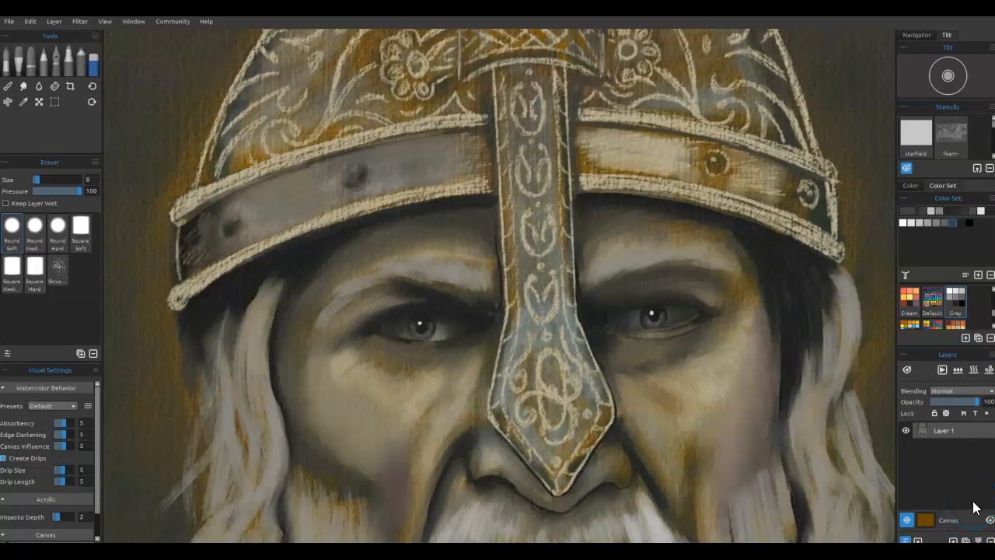
Step: Add a new layer and cover the left-hand half of the helmet dome with dark to light grays using the Acrylic Flat 2 brush
drag(602, 222, 628, 365)
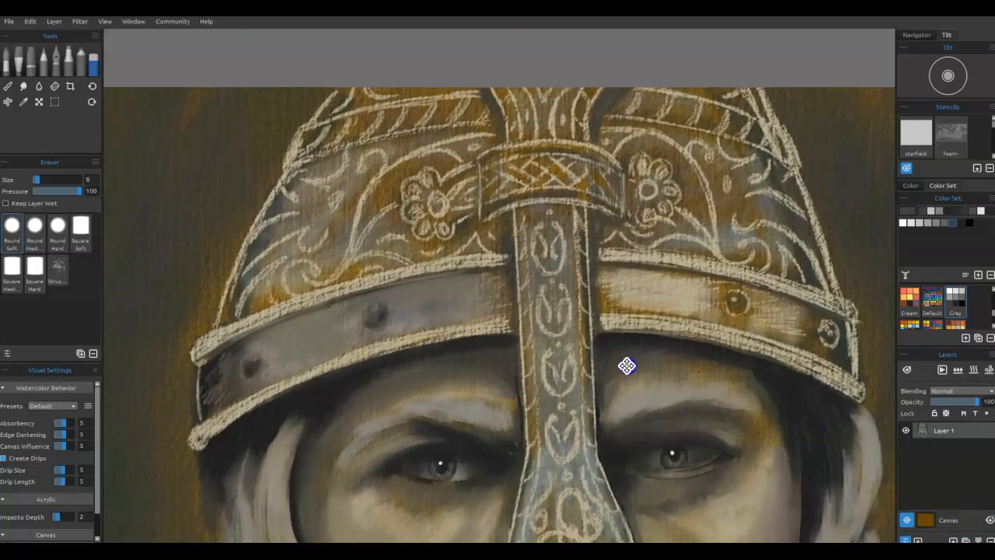
click(953, 538)
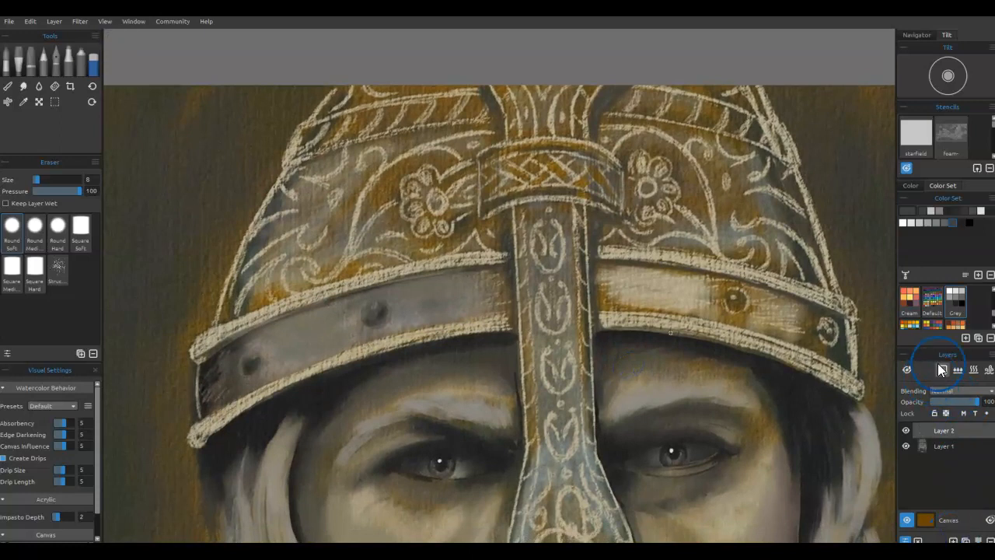
key(a)
click(940, 369)
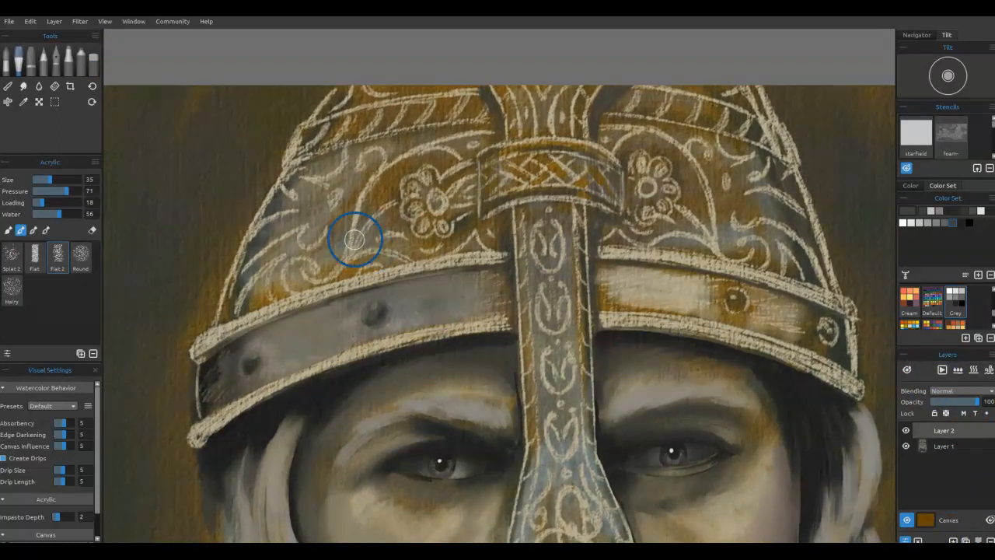
mouse_move(261, 269)
mouse_down()
mouse_move(298, 172)
mouse_move(301, 200)
mouse_move(243, 301)
mouse_move(265, 296)
mouse_move(314, 143)
mouse_move(305, 137)
mouse_move(271, 267)
mouse_move(323, 261)
mouse_move(274, 300)
mouse_move(297, 292)
mouse_up()
click(935, 223)
mouse_move(401, 257)
mouse_down()
mouse_move(273, 283)
mouse_move(370, 164)
mouse_move(355, 93)
mouse_move(318, 189)
mouse_move(413, 251)
mouse_move(466, 249)
mouse_move(451, 233)
mouse_up()
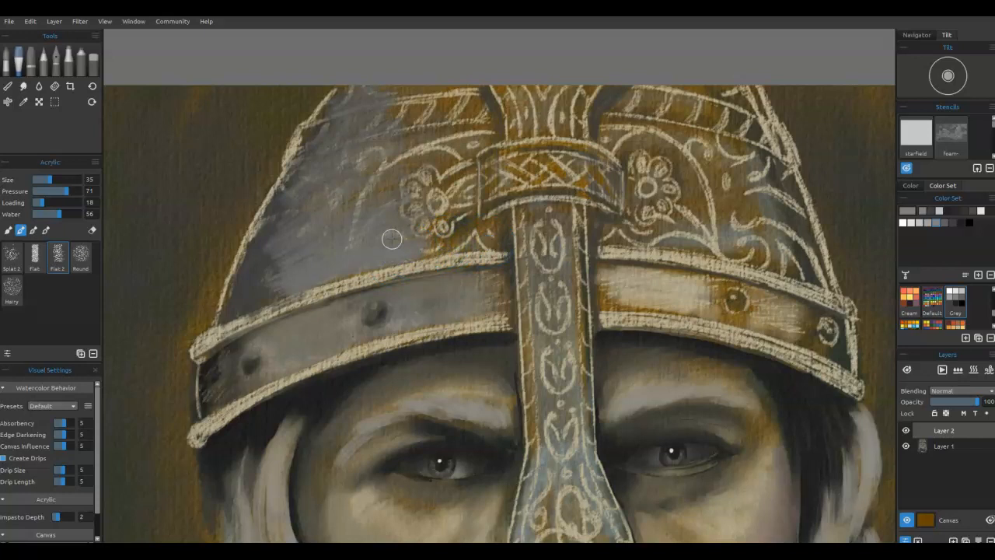
mouse_move(440, 219)
mouse_down()
mouse_move(414, 232)
mouse_move(476, 242)
mouse_move(380, 220)
mouse_move(422, 178)
mouse_move(368, 167)
mouse_move(385, 190)
mouse_move(443, 178)
mouse_move(422, 207)
mouse_move(442, 176)
mouse_move(427, 221)
mouse_move(443, 248)
mouse_move(393, 169)
mouse_move(441, 100)
mouse_move(437, 119)
mouse_move(479, 116)
mouse_move(359, 103)
mouse_move(432, 144)
mouse_move(388, 241)
mouse_move(467, 197)
mouse_move(500, 135)
mouse_move(481, 95)
mouse_move(429, 218)
mouse_move(418, 154)
mouse_move(430, 103)
mouse_move(468, 123)
mouse_move(468, 223)
mouse_move(266, 308)
mouse_move(331, 238)
mouse_move(285, 171)
mouse_move(409, 176)
mouse_up()
Step: Blend the gray dome paint, clean its edges with the Eraser, and set the layer's blending mode to Multiply
key(b)
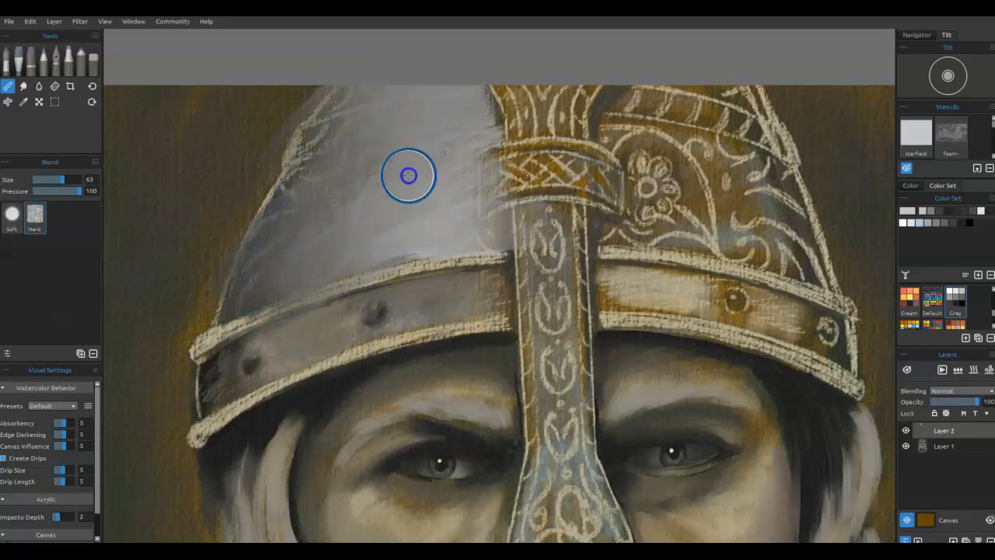
key(e)
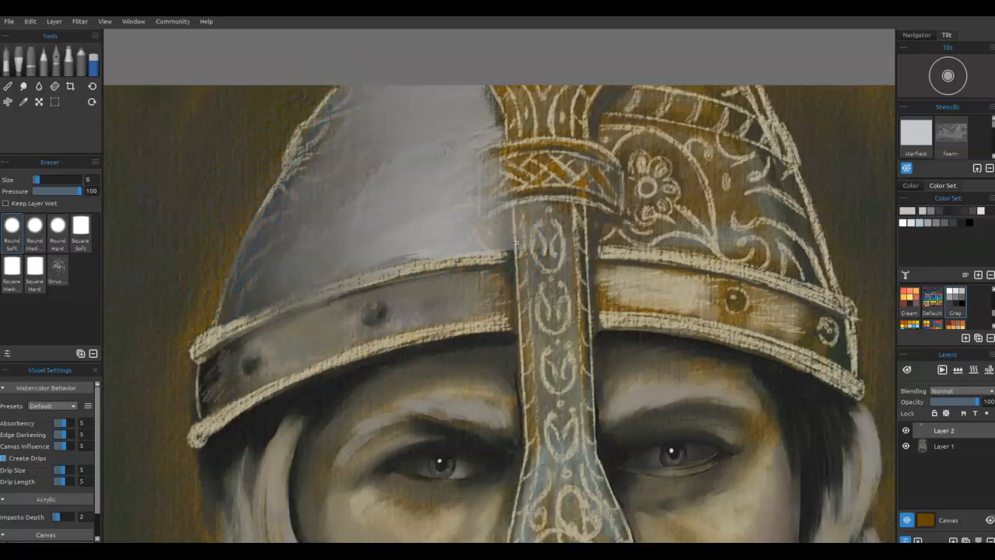
click(962, 390)
click(951, 169)
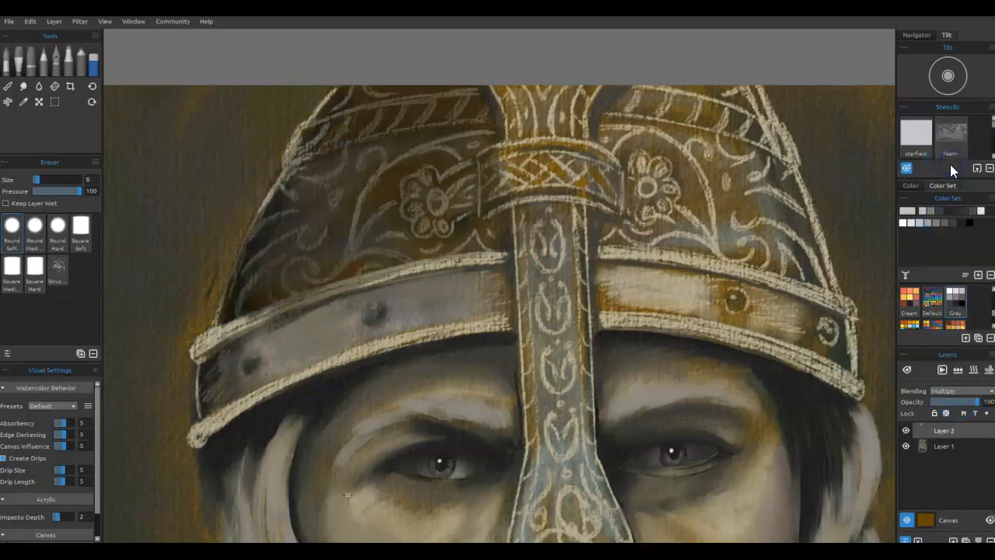
Step: Erase the Multiply shading along the long scroll line, flower petals and flower stems on the left-hand dome at size 8
scroll(468, 177, up, 6)
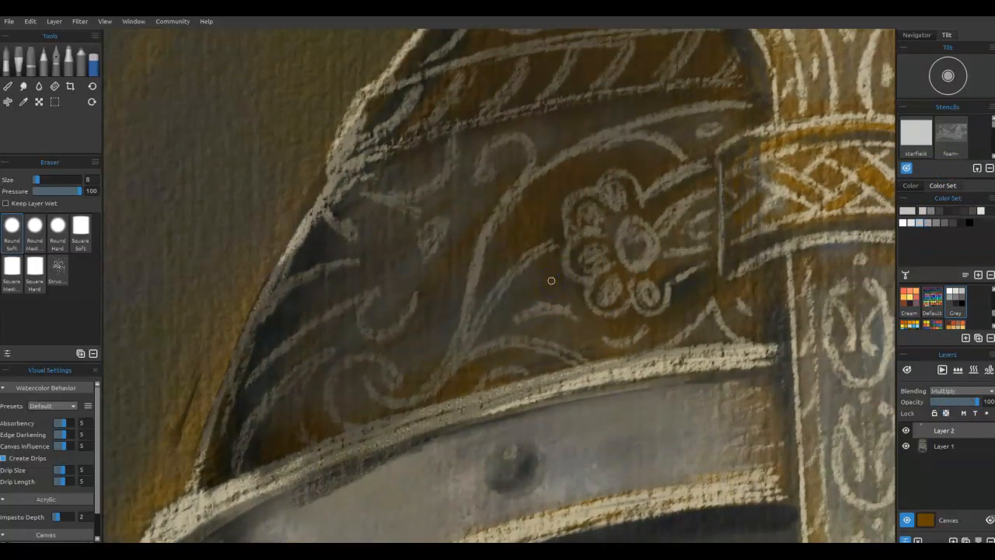
mouse_move(748, 107)
mouse_down()
mouse_move(646, 117)
mouse_move(555, 160)
mouse_move(497, 215)
mouse_move(468, 319)
mouse_move(429, 394)
mouse_move(366, 384)
mouse_up()
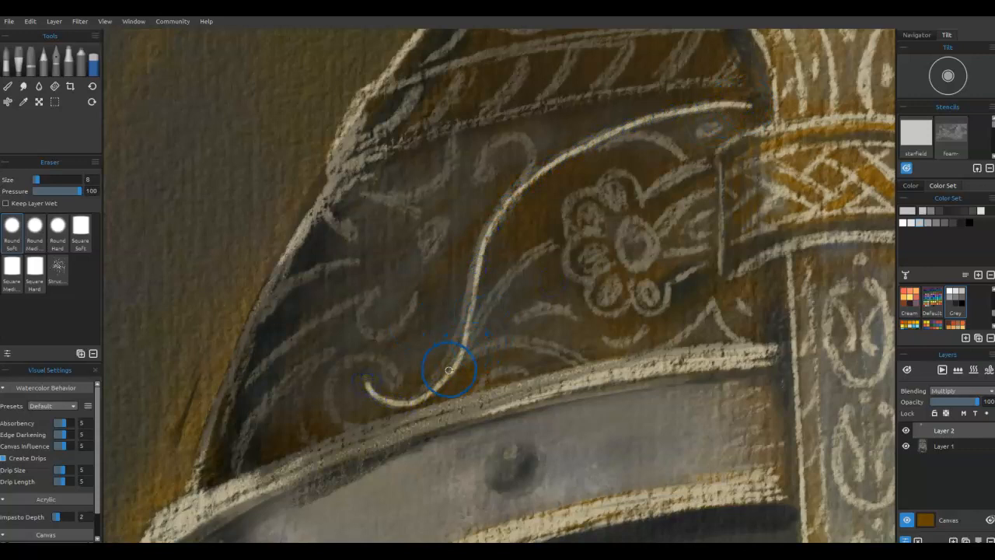
mouse_move(623, 230)
mouse_down()
mouse_move(652, 254)
mouse_move(624, 227)
mouse_up()
drag(708, 161, 658, 186)
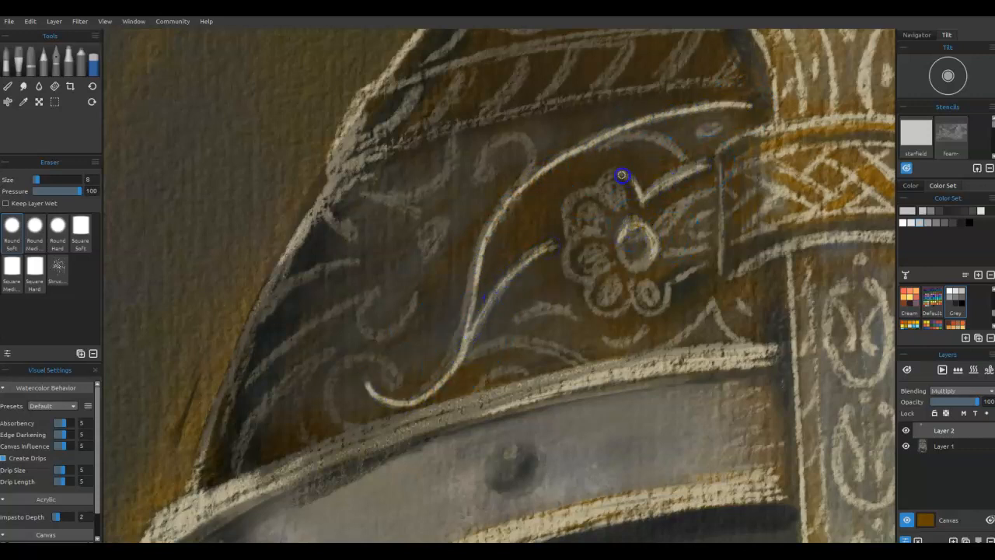
mouse_move(595, 231)
mouse_down()
mouse_move(568, 255)
mouse_move(588, 285)
mouse_move(614, 267)
mouse_move(599, 311)
mouse_up()
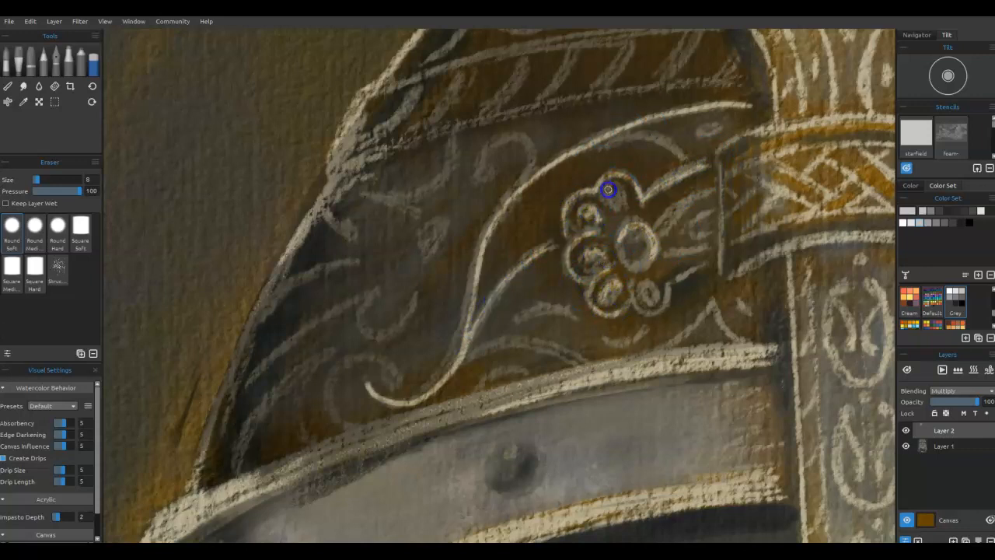
drag(640, 287, 661, 308)
mouse_move(708, 259)
mouse_down()
mouse_move(674, 249)
mouse_move(706, 240)
mouse_move(682, 200)
mouse_move(706, 191)
mouse_move(716, 211)
mouse_move(705, 232)
mouse_move(641, 262)
mouse_move(622, 247)
mouse_up()
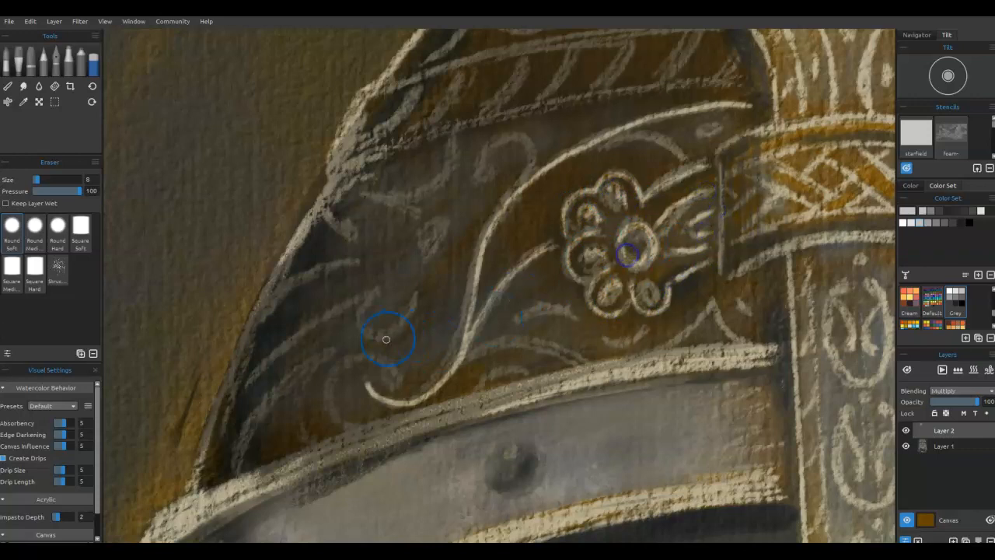
Step: Erase the Multiply shading along the small curls, hooks and leaf lines beside the left-hand dome's long scroll at size 8
mouse_move(397, 383)
mouse_down()
mouse_move(339, 367)
mouse_move(351, 429)
mouse_up()
mouse_move(411, 298)
mouse_down()
mouse_move(375, 336)
mouse_move(374, 293)
mouse_move(275, 353)
mouse_move(254, 421)
mouse_move(328, 354)
mouse_move(294, 406)
mouse_up()
drag(426, 260, 439, 220)
drag(355, 261, 269, 297)
drag(329, 204, 348, 228)
mouse_move(376, 198)
mouse_down()
mouse_move(444, 176)
mouse_move(458, 132)
mouse_move(453, 157)
mouse_move(421, 215)
mouse_up()
mouse_move(487, 176)
mouse_down()
mouse_move(527, 148)
mouse_move(506, 202)
mouse_up()
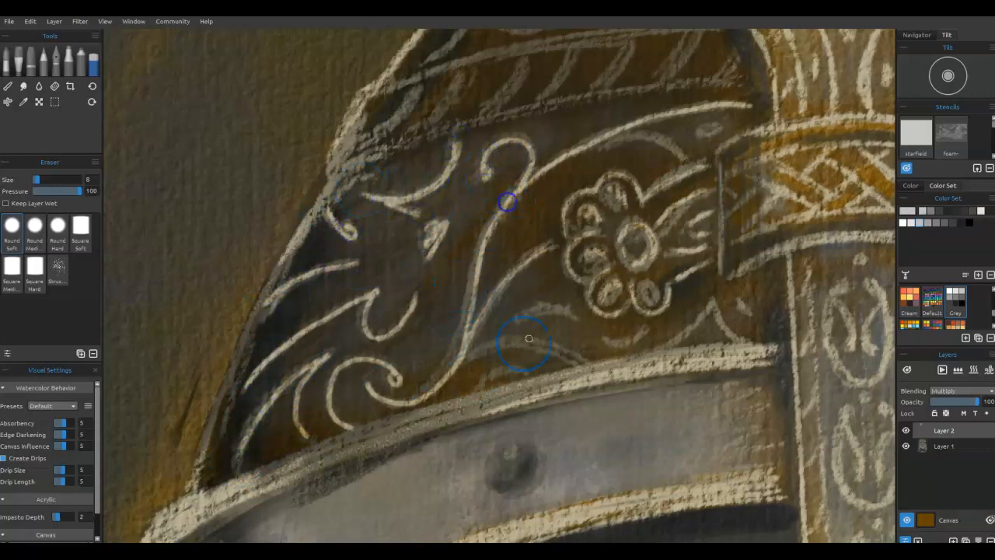
drag(517, 317, 573, 312)
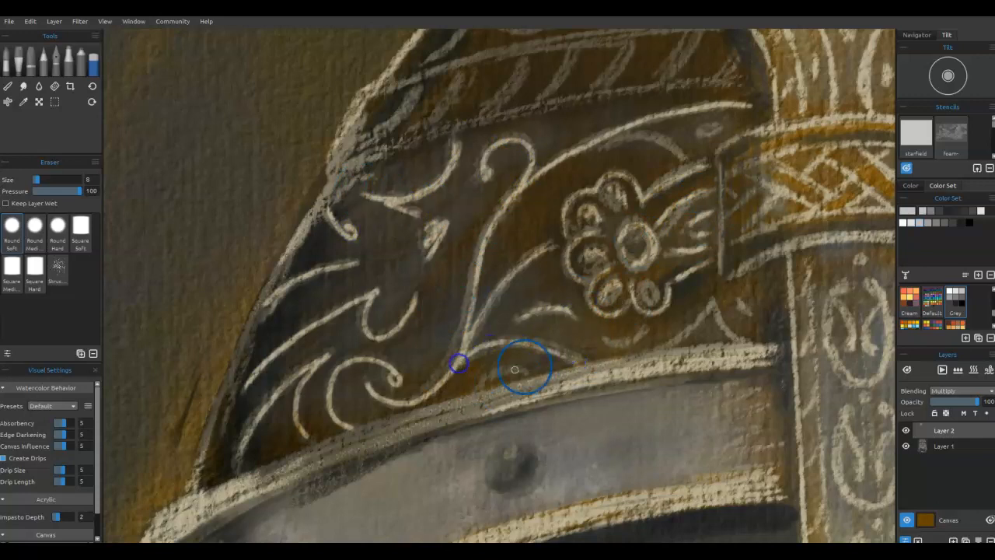
Step: Undo the first rim stroke and erase the shading along the left-hand dome's thick lower rim at size 12
drag(680, 360, 369, 440)
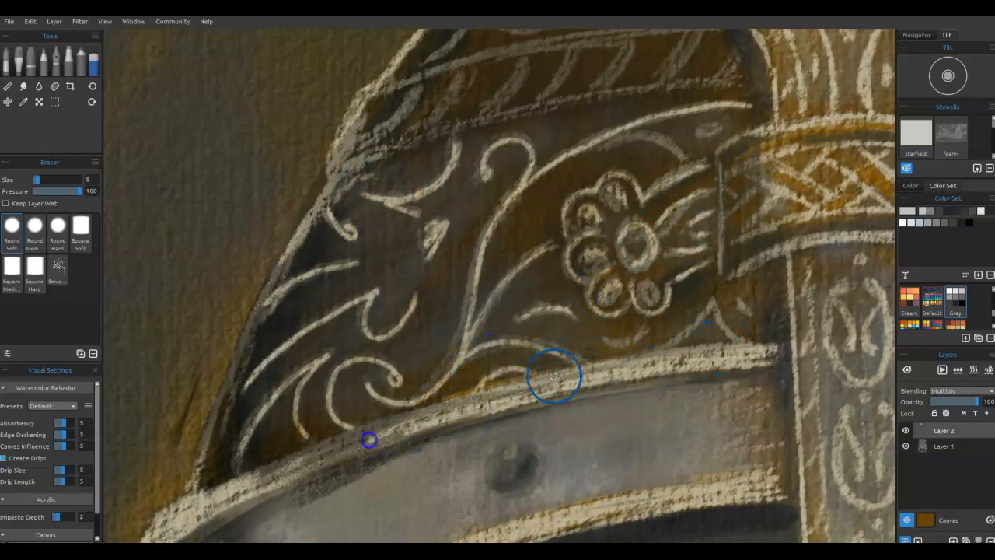
key(ctrl+z)
mouse_move(587, 381)
mouse_down()
mouse_move(391, 431)
mouse_move(374, 461)
mouse_move(442, 434)
mouse_move(249, 493)
mouse_move(292, 463)
mouse_move(264, 483)
mouse_up()
mouse_move(307, 460)
mouse_down()
mouse_move(640, 368)
mouse_move(729, 356)
mouse_up()
drag(647, 360, 727, 356)
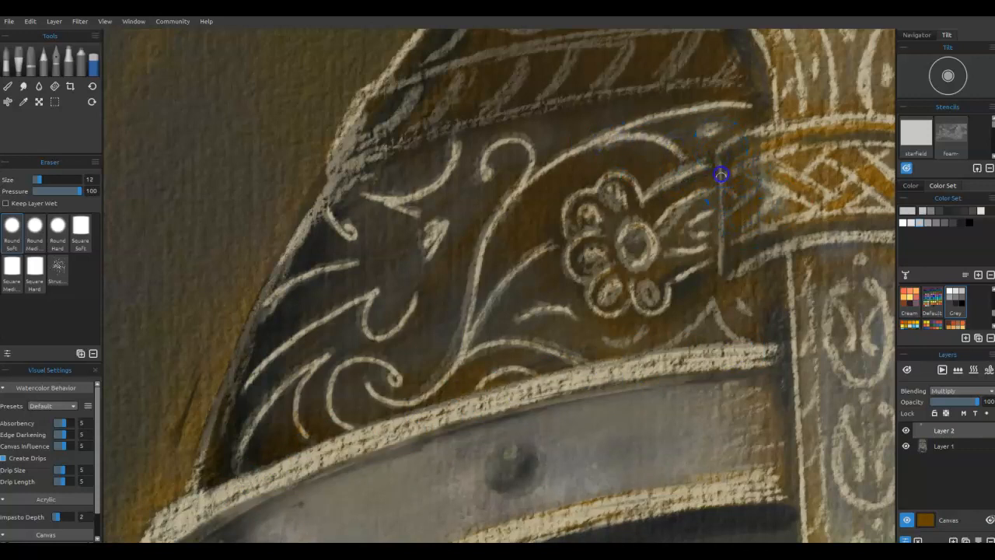
Step: Erase the shading over the left-hand end of the woven clasp, the slanted marks and lines of the upper band, and the dome's outer edge
mouse_move(782, 134)
mouse_down()
mouse_move(763, 184)
mouse_move(776, 197)
mouse_move(752, 235)
mouse_up()
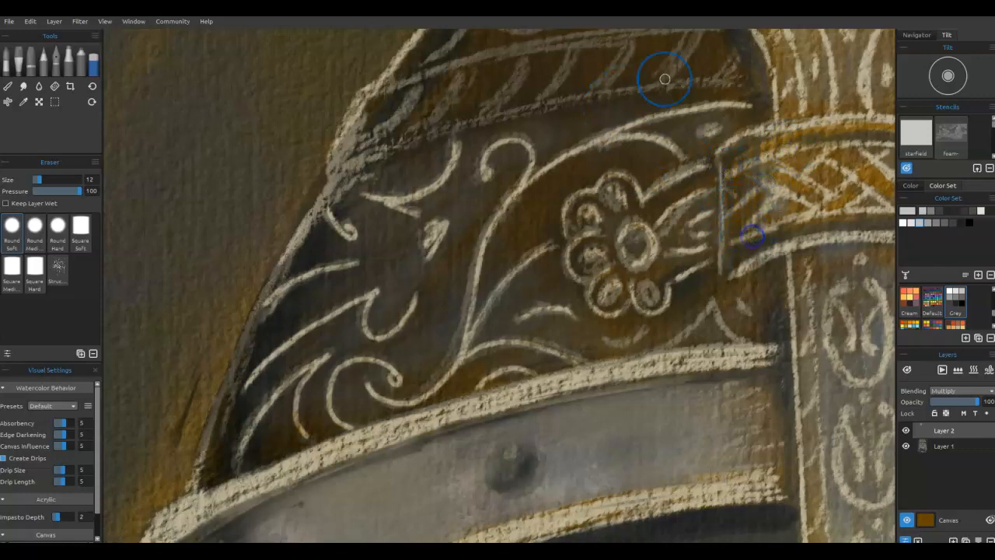
mouse_move(562, 71)
mouse_down()
mouse_move(362, 101)
mouse_move(340, 146)
mouse_up()
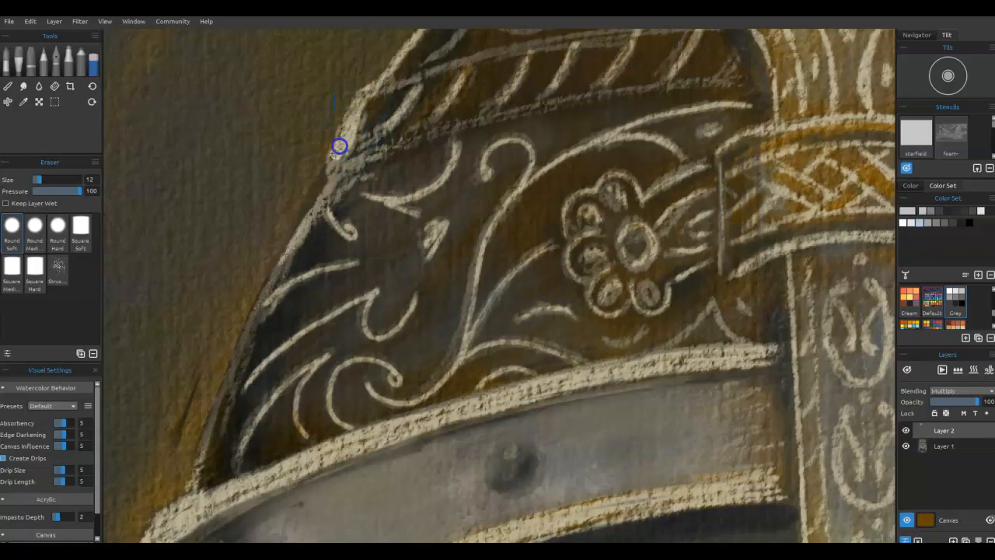
drag(325, 182, 373, 129)
mouse_move(348, 165)
mouse_down()
mouse_move(518, 110)
mouse_move(725, 83)
mouse_up()
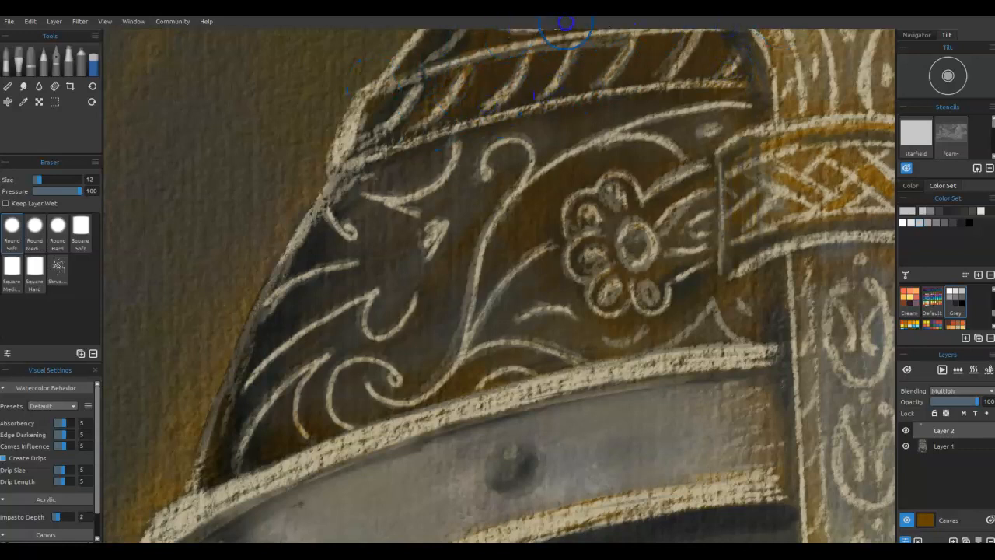
drag(195, 443, 261, 311)
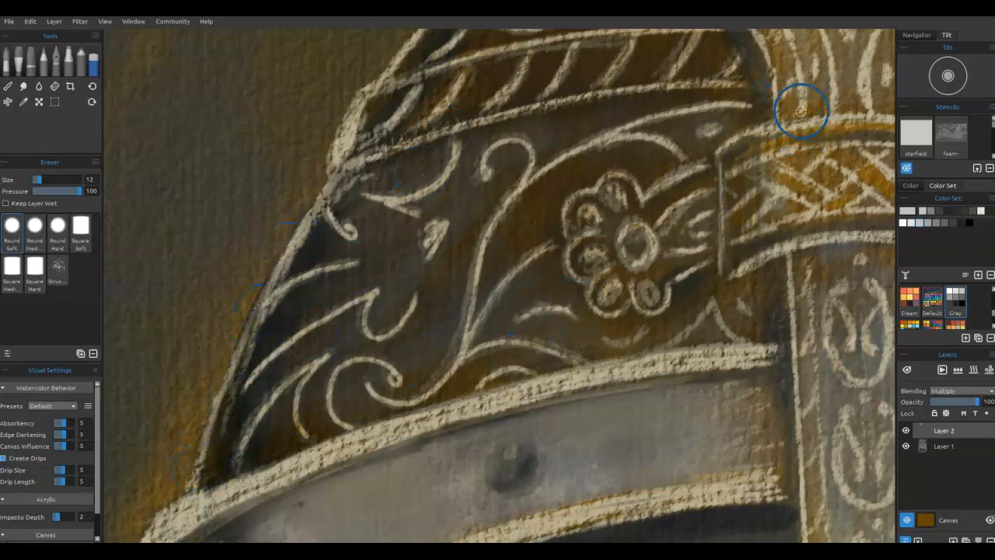
Step: Lightly erase more shading around the left-hand flower, scrolls and upper band, and merge the Multiply layer into the portrait layer
click(978, 538)
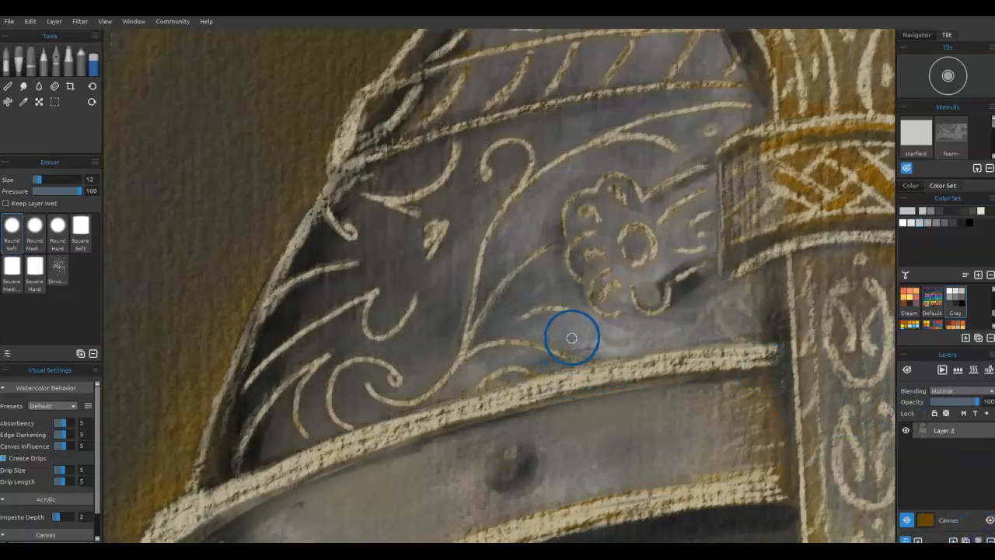
key(ctrl+z)
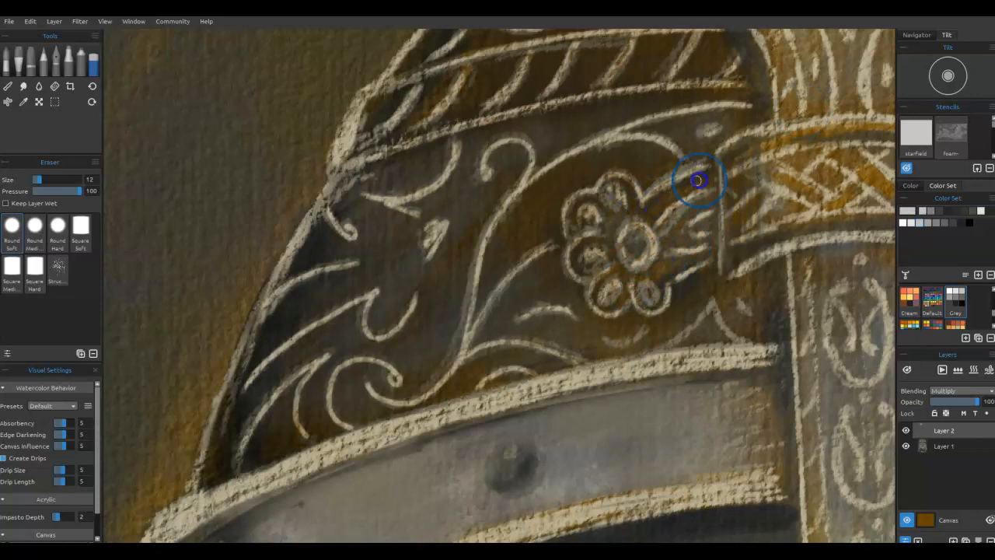
drag(640, 247, 711, 189)
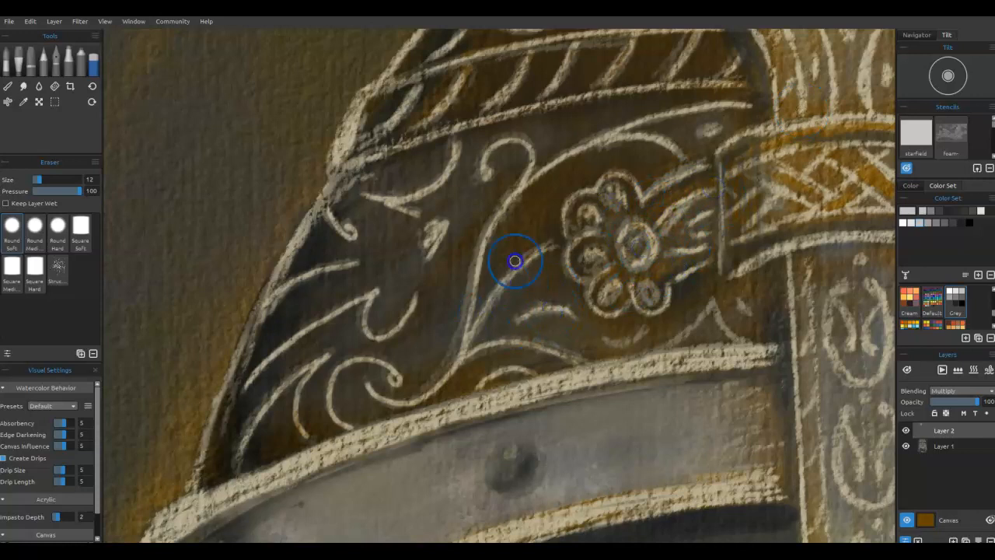
drag(412, 332, 440, 340)
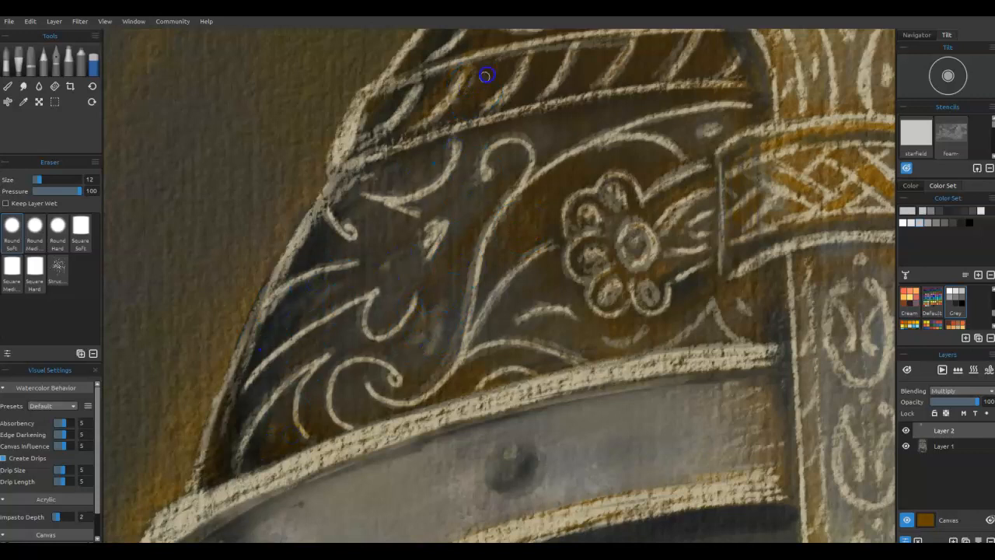
drag(594, 66, 590, 72)
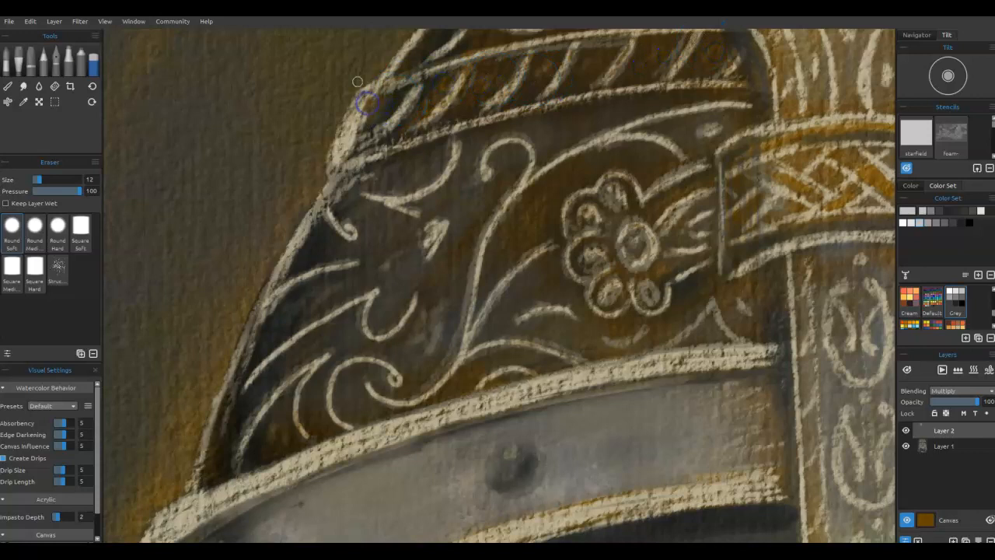
click(978, 539)
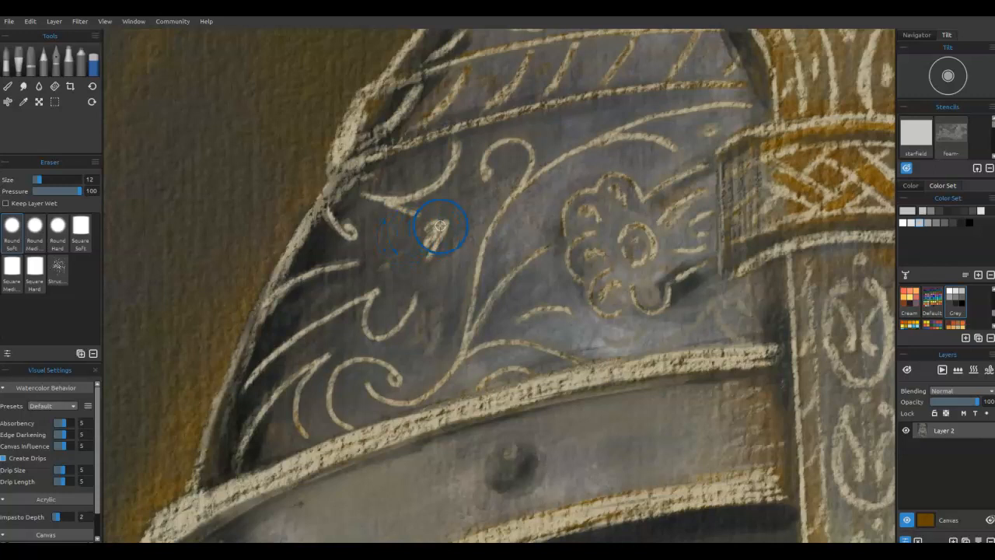
Step: Add a new layer and cover the right-hand half of the helmet dome with medium and lighter grays using the Acrylic Flat 2 brush
drag(537, 205, 226, 213)
drag(592, 278, 324, 343)
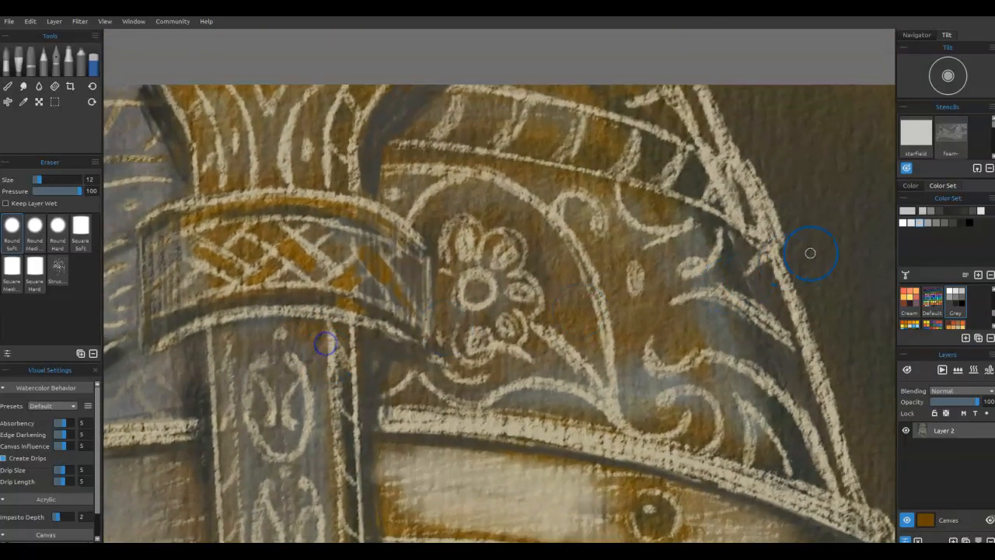
click(953, 539)
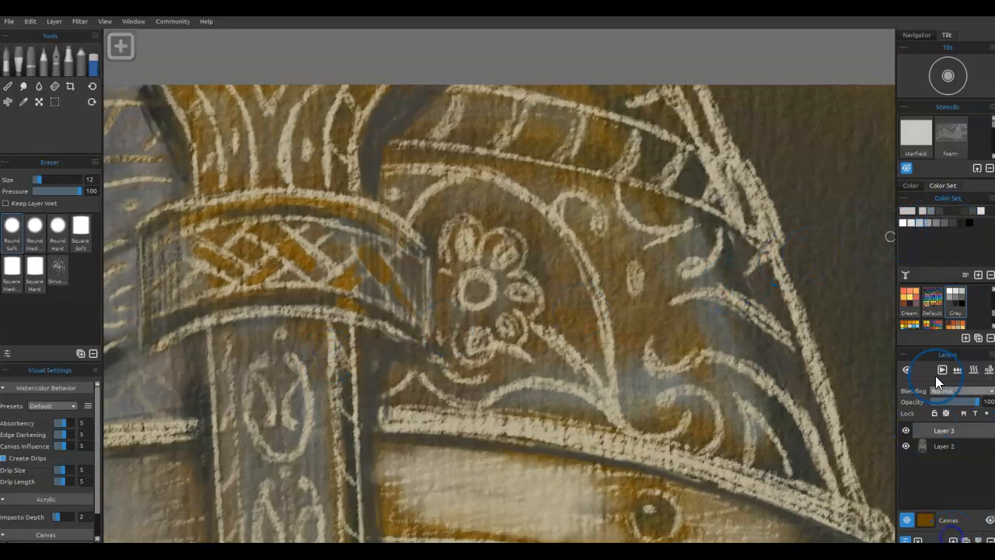
click(941, 222)
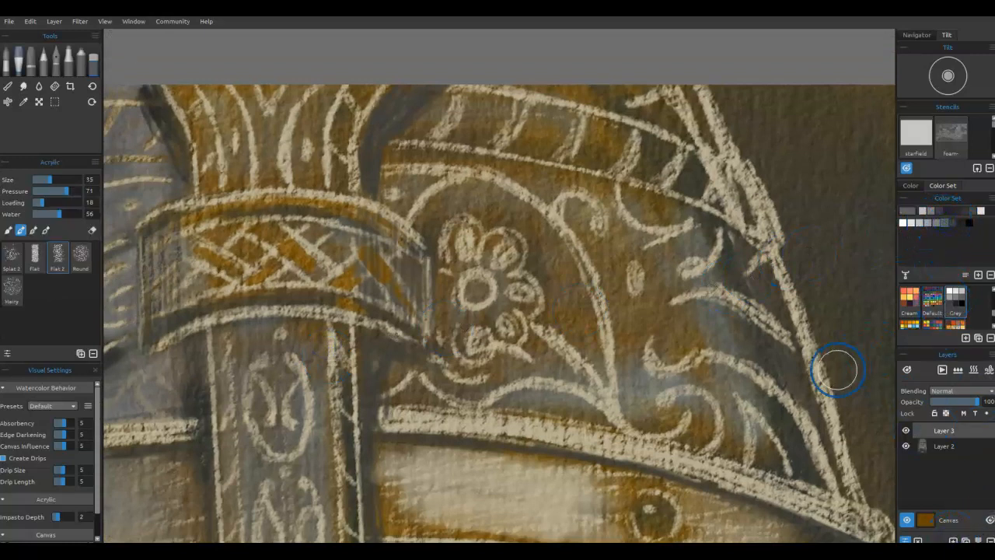
mouse_move(836, 369)
mouse_down()
mouse_move(792, 438)
mouse_move(666, 412)
mouse_move(686, 362)
mouse_move(749, 313)
mouse_move(620, 205)
mouse_move(544, 118)
mouse_move(680, 148)
mouse_move(768, 447)
mouse_move(635, 400)
mouse_move(539, 319)
mouse_up()
click(928, 223)
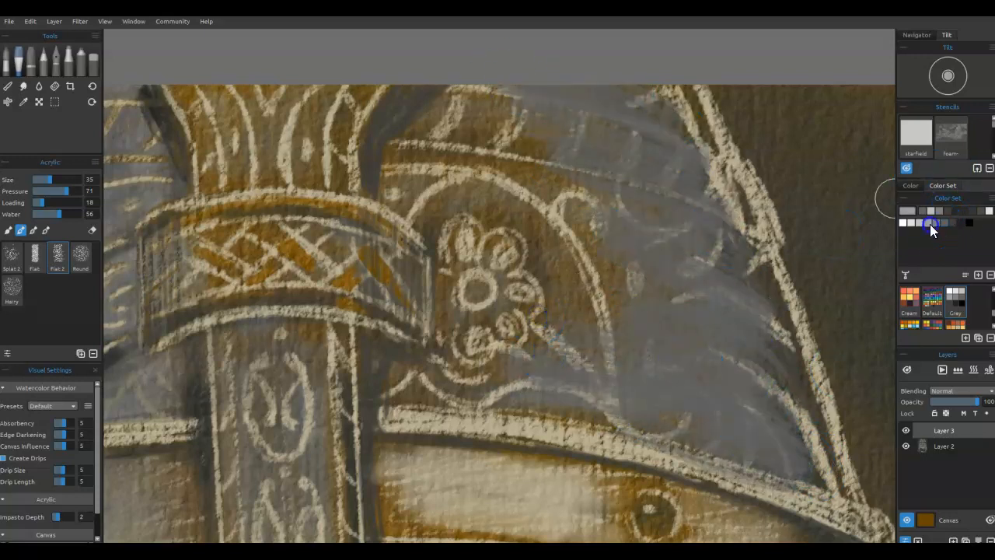
mouse_move(608, 347)
mouse_down()
mouse_move(498, 307)
mouse_move(551, 268)
mouse_move(469, 199)
mouse_move(617, 178)
mouse_move(498, 92)
mouse_up()
mouse_move(503, 357)
mouse_down()
mouse_move(578, 342)
mouse_move(583, 387)
mouse_move(795, 381)
mouse_up()
Step: Paint darker grays along the right-hand dome's outer edge, beside the clasp and over the lower curls
click(962, 223)
mouse_move(826, 471)
mouse_down()
mouse_move(785, 431)
mouse_move(751, 425)
mouse_move(776, 427)
mouse_move(767, 303)
mouse_move(725, 320)
mouse_move(730, 248)
mouse_move(692, 118)
mouse_move(658, 79)
mouse_up()
click(950, 222)
mouse_move(443, 114)
mouse_down()
mouse_move(384, 162)
mouse_move(409, 196)
mouse_up()
mouse_move(450, 282)
mouse_down()
mouse_move(418, 382)
mouse_move(473, 391)
mouse_up()
drag(635, 424, 674, 419)
drag(746, 441, 783, 263)
drag(799, 389, 675, 377)
mouse_move(774, 437)
mouse_down()
mouse_move(781, 386)
mouse_move(767, 437)
mouse_up()
Step: Sample grays from the painted dome and touch up the outer curls and the area beside the flower
alt+click(652, 228)
mouse_move(697, 323)
mouse_down()
mouse_move(688, 396)
mouse_move(619, 326)
mouse_move(677, 391)
mouse_move(729, 407)
mouse_up()
alt+click(504, 145)
mouse_move(424, 260)
mouse_down()
mouse_move(566, 306)
mouse_move(492, 349)
mouse_move(467, 286)
mouse_move(396, 337)
mouse_move(460, 296)
mouse_up()
Step: Blend the gray paint across the right-hand dome with the Hard blender at size 63, and set the layer's blending mode to Multiply
key(b)
mouse_move(765, 406)
mouse_down()
mouse_move(638, 334)
mouse_move(710, 389)
mouse_move(398, 295)
mouse_move(388, 304)
mouse_move(437, 291)
mouse_up()
mouse_move(683, 251)
mouse_down()
mouse_move(650, 205)
mouse_move(686, 233)
mouse_move(528, 182)
mouse_move(547, 178)
mouse_up()
mouse_move(584, 141)
mouse_down()
mouse_move(646, 314)
mouse_move(673, 251)
mouse_move(518, 124)
mouse_move(684, 260)
mouse_move(457, 299)
mouse_move(404, 167)
mouse_up()
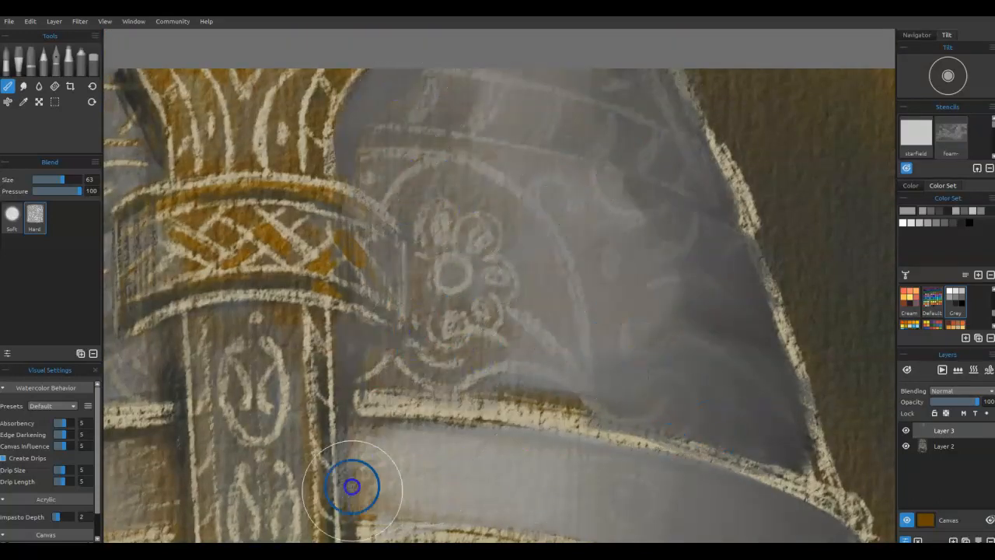
click(962, 391)
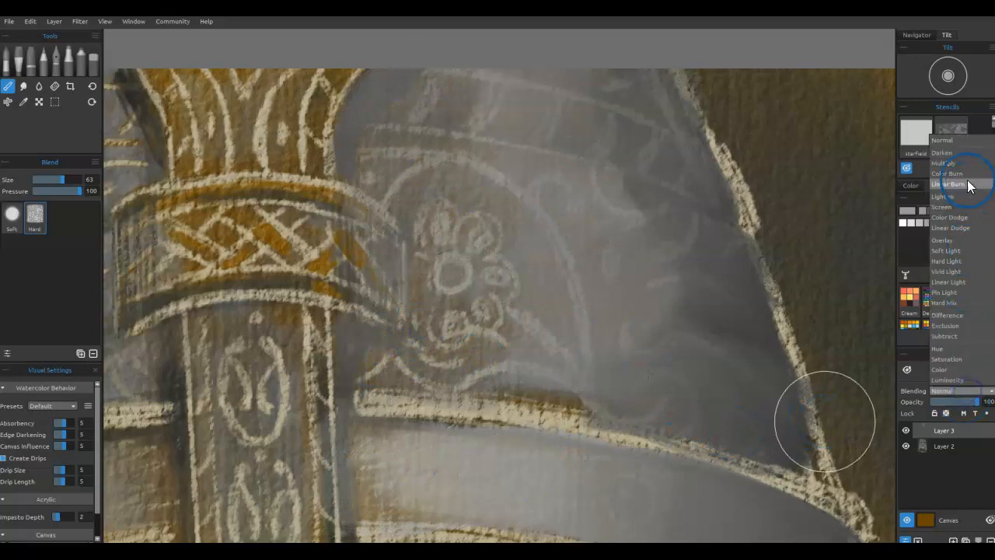
click(953, 145)
Step: Erase the Multiply shading at size 12 along the right-hand dome's outer edge, thick lower rim and the leaf line above it
key(e)
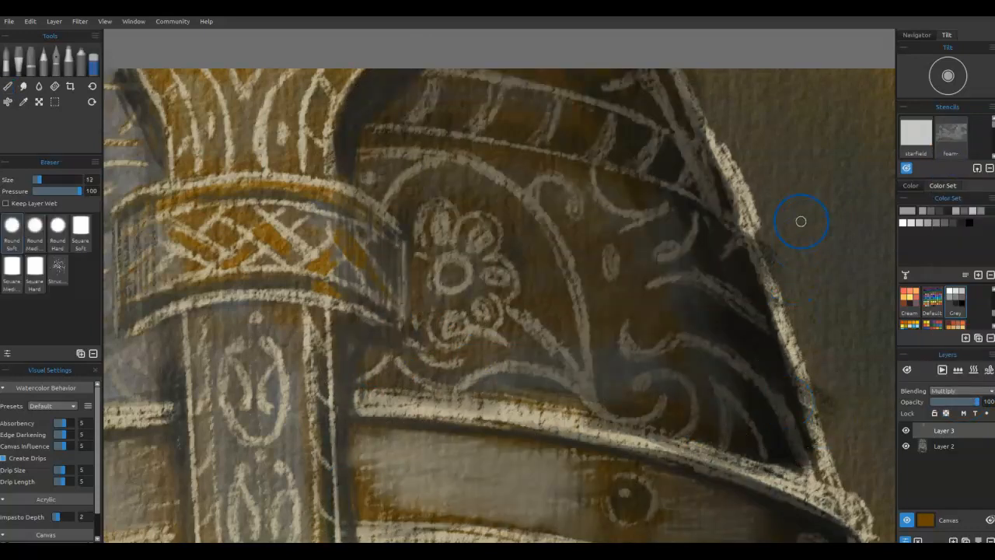
drag(749, 211, 786, 313)
mouse_move(703, 451)
mouse_down()
mouse_move(782, 478)
mouse_move(628, 428)
mouse_move(373, 401)
mouse_up()
mouse_move(396, 360)
mouse_down()
mouse_move(442, 389)
mouse_move(507, 368)
mouse_move(575, 379)
mouse_move(595, 413)
mouse_up()
Step: Erase the shading along the right-hand dome's arched scroll, flower petals, flower center and stem, undoing one stray petal stroke
mouse_move(586, 363)
mouse_down()
mouse_move(557, 246)
mouse_move(474, 163)
mouse_move(380, 203)
mouse_move(389, 218)
mouse_move(378, 257)
mouse_move(337, 216)
mouse_move(386, 215)
mouse_up()
mouse_move(452, 317)
mouse_down()
mouse_move(453, 349)
mouse_move(469, 307)
mouse_move(490, 299)
mouse_move(479, 329)
mouse_move(508, 299)
mouse_move(495, 221)
mouse_move(470, 234)
mouse_move(499, 240)
mouse_up()
key(ctrl+z)
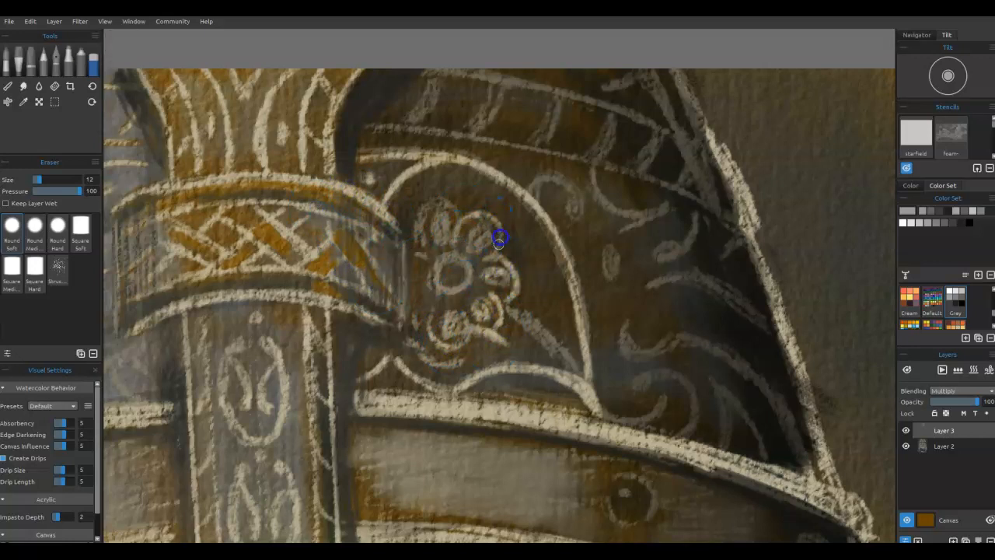
drag(419, 252, 467, 275)
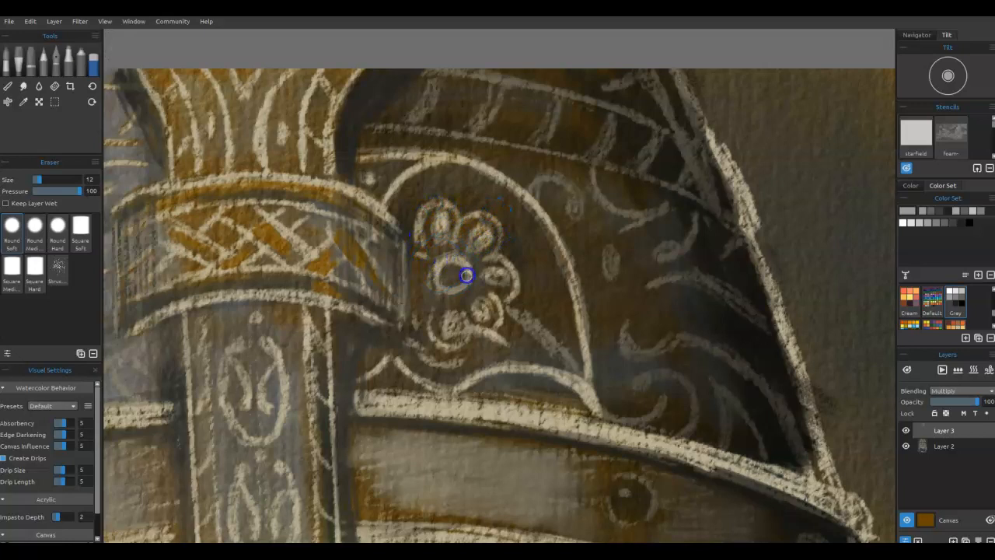
drag(432, 319, 429, 360)
drag(514, 315, 561, 359)
Step: Erase the shading along the curls and leaf lines between the arched scroll and the right-hand dome's outer edge
drag(656, 345, 671, 359)
drag(694, 316, 684, 339)
drag(628, 330, 646, 352)
mouse_move(800, 455)
mouse_down()
mouse_move(764, 436)
mouse_move(763, 457)
mouse_move(721, 394)
mouse_up()
mouse_move(632, 385)
mouse_down()
mouse_move(642, 430)
mouse_move(595, 405)
mouse_move(643, 418)
mouse_up()
mouse_move(766, 328)
mouse_down()
mouse_move(742, 302)
mouse_move(667, 278)
mouse_move(664, 253)
mouse_up()
drag(736, 255, 728, 219)
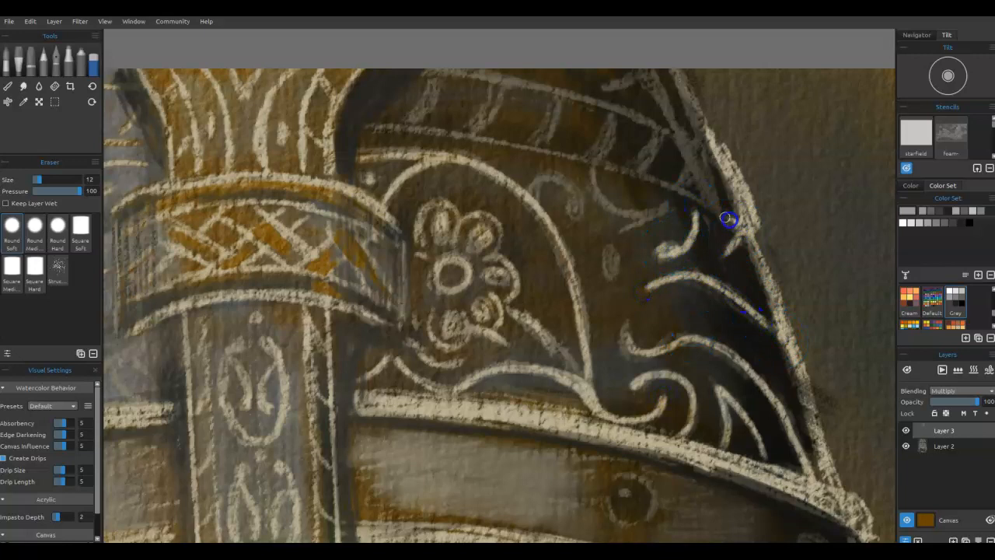
Step: Erase the shading along the right-hand dome's upper curls, small oval and upper band, and merge the layer into the portrait layer
drag(653, 213, 594, 169)
drag(575, 213, 530, 195)
drag(612, 266, 614, 251)
mouse_move(623, 98)
mouse_down()
mouse_move(648, 175)
mouse_move(679, 116)
mouse_move(655, 142)
mouse_move(582, 137)
mouse_move(539, 100)
mouse_move(432, 90)
mouse_move(426, 111)
mouse_move(701, 198)
mouse_up()
mouse_move(691, 144)
mouse_down()
mouse_move(497, 71)
mouse_move(417, 58)
mouse_move(366, 74)
mouse_up()
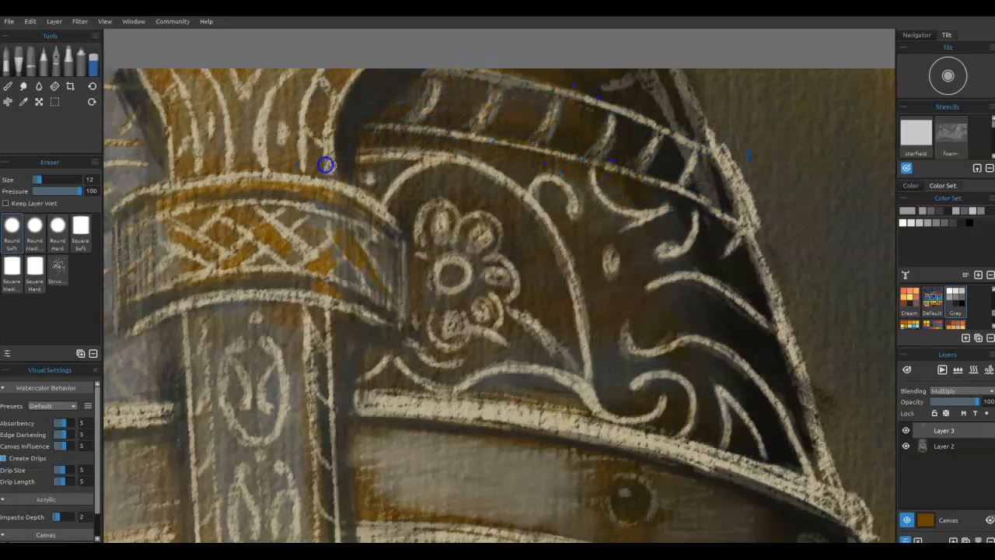
click(977, 540)
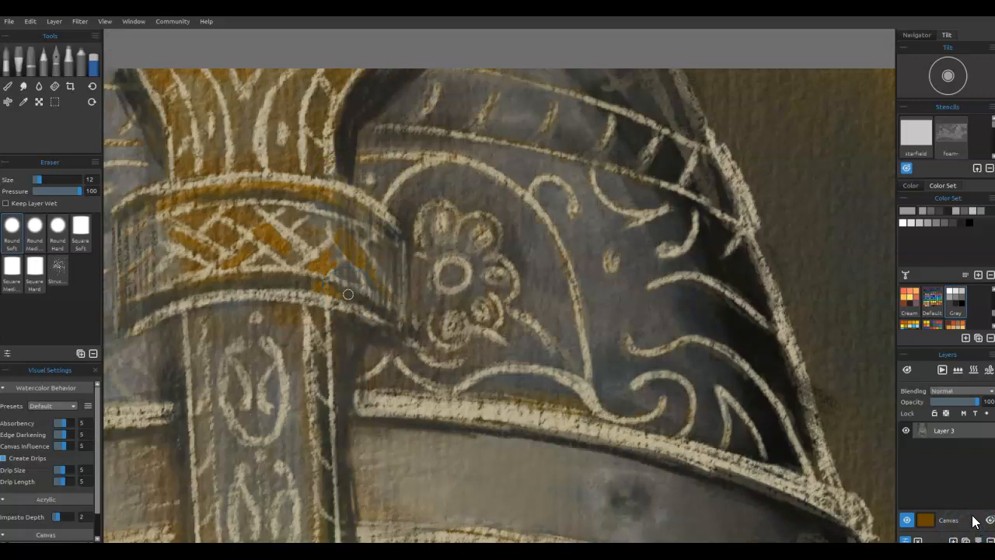
Step: Smooth the gray shading between the ornament lines on both dome halves with the Hard blender at size 20, and save the painting
key(n)
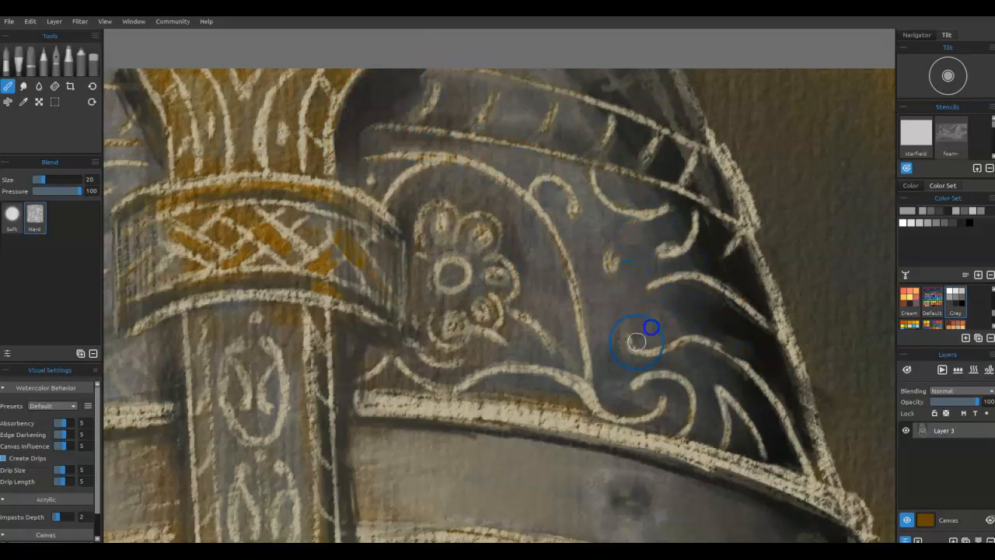
drag(579, 369, 885, 380)
drag(566, 395, 776, 305)
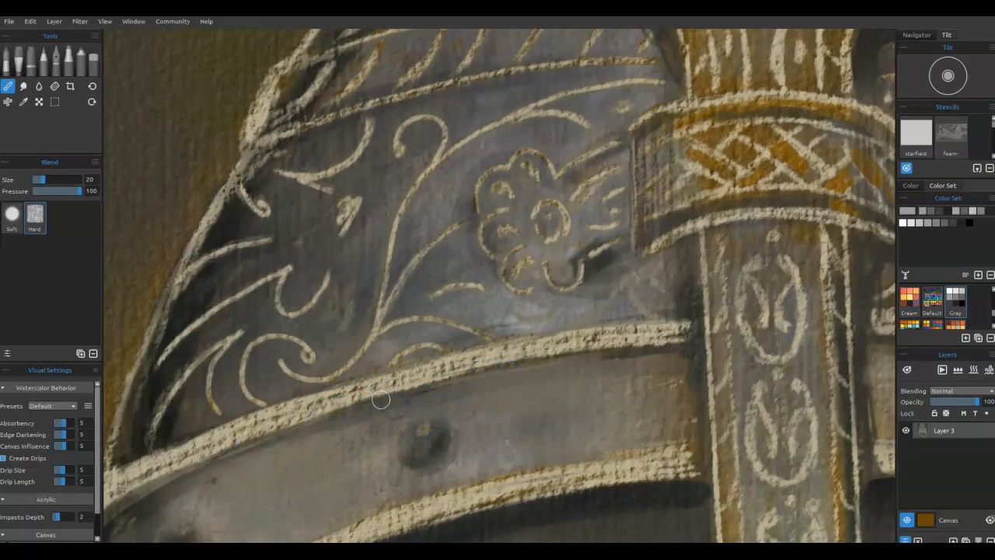
drag(380, 399, 578, 399)
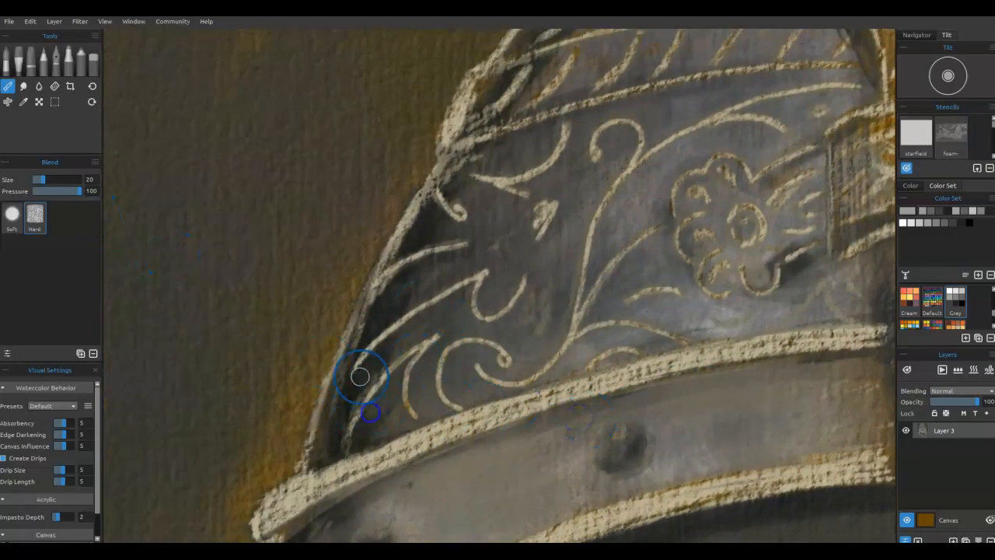
drag(787, 290, 412, 390)
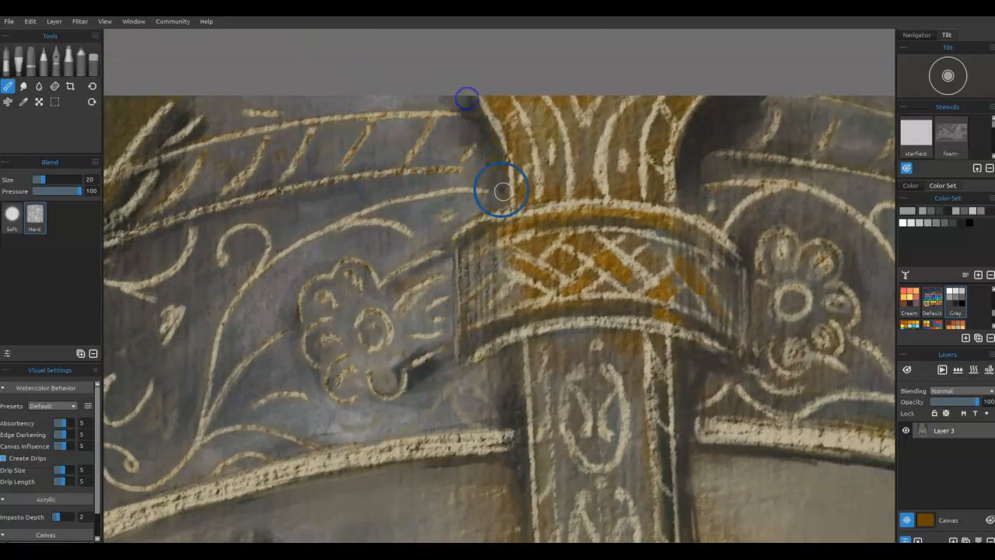
drag(421, 383, 447, 380)
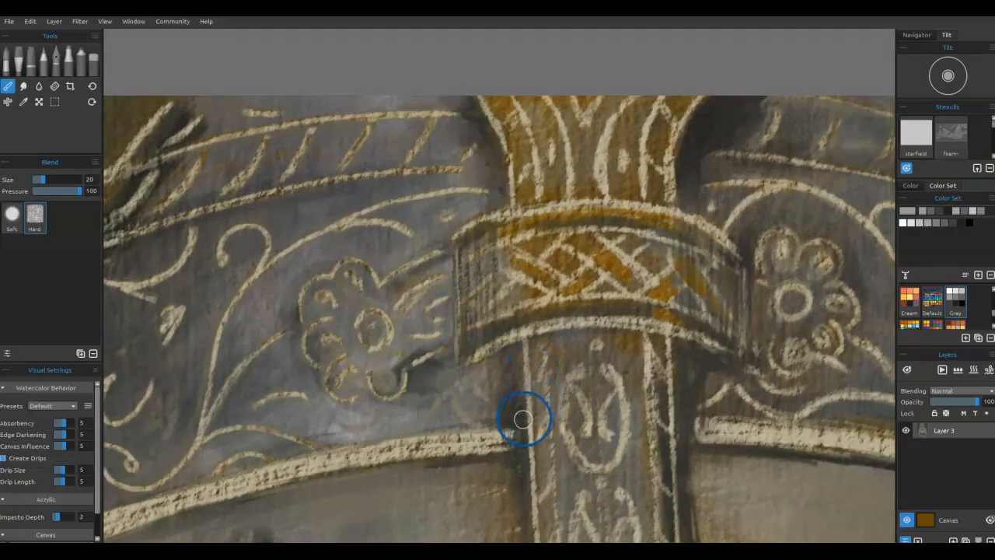
key(ctrl+s)
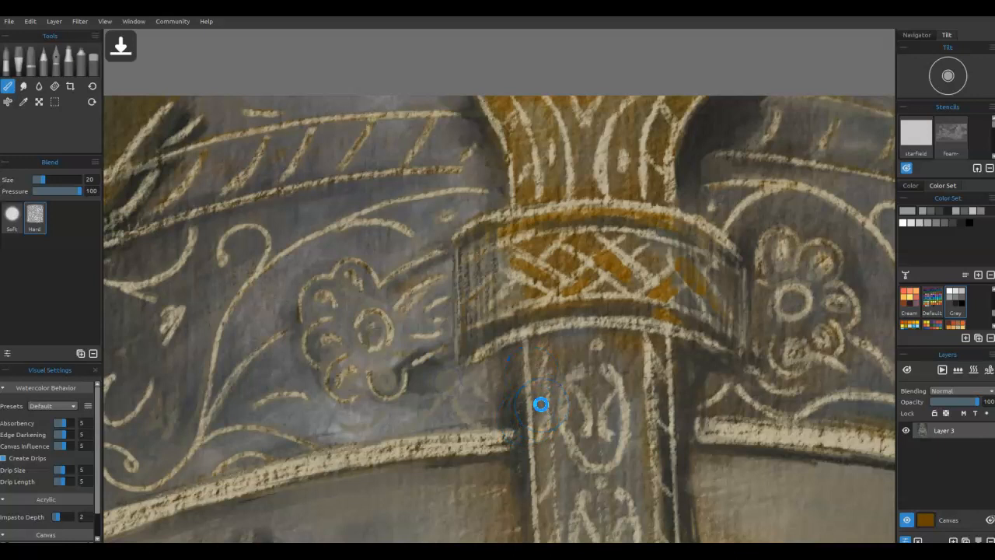
Step: Smooth the gray shading across both halves of the brow band with the Hard blender at size 20, undoing one stray stroke
drag(710, 410, 312, 279)
mouse_move(587, 410)
mouse_down()
mouse_move(558, 368)
mouse_move(482, 314)
mouse_up()
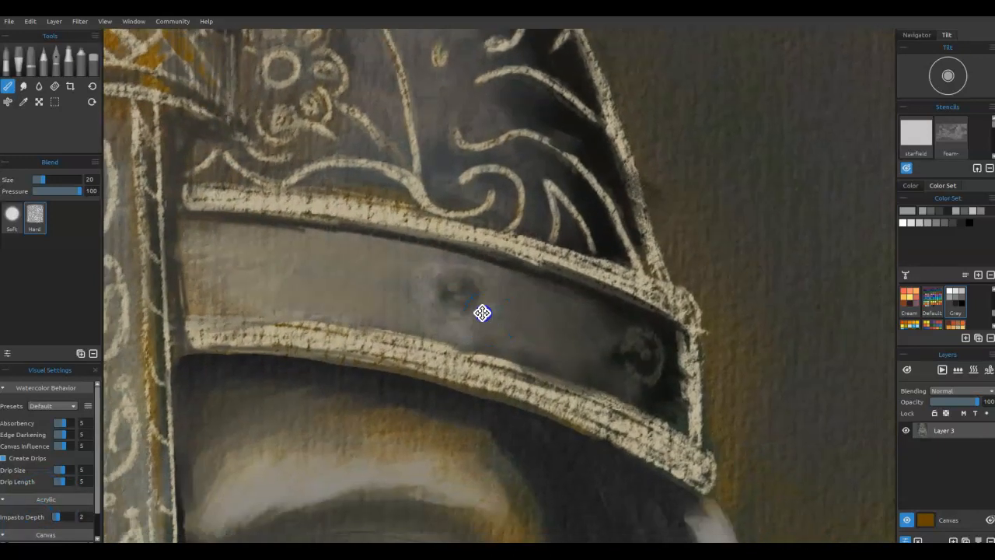
mouse_move(597, 397)
mouse_down()
mouse_move(641, 401)
mouse_move(625, 309)
mouse_up()
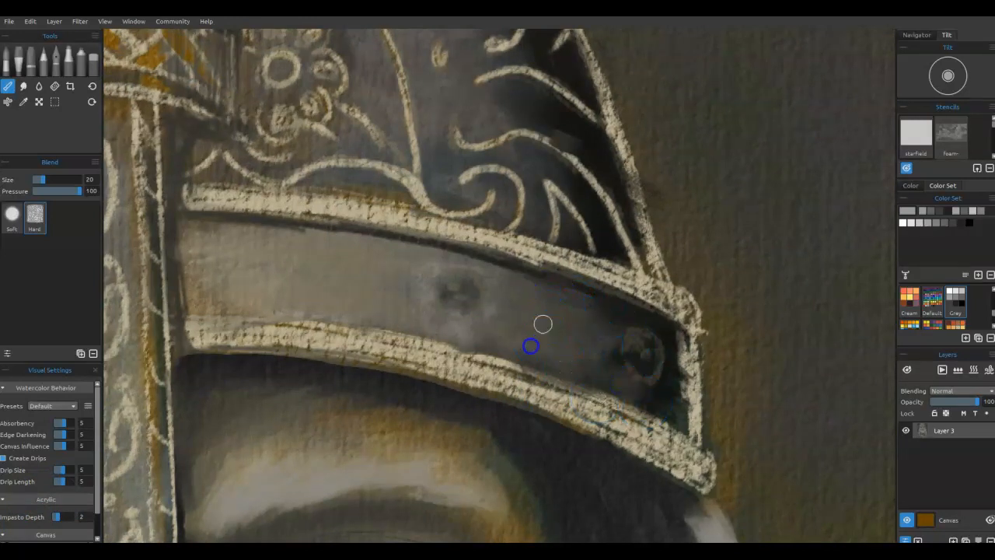
drag(394, 265, 458, 285)
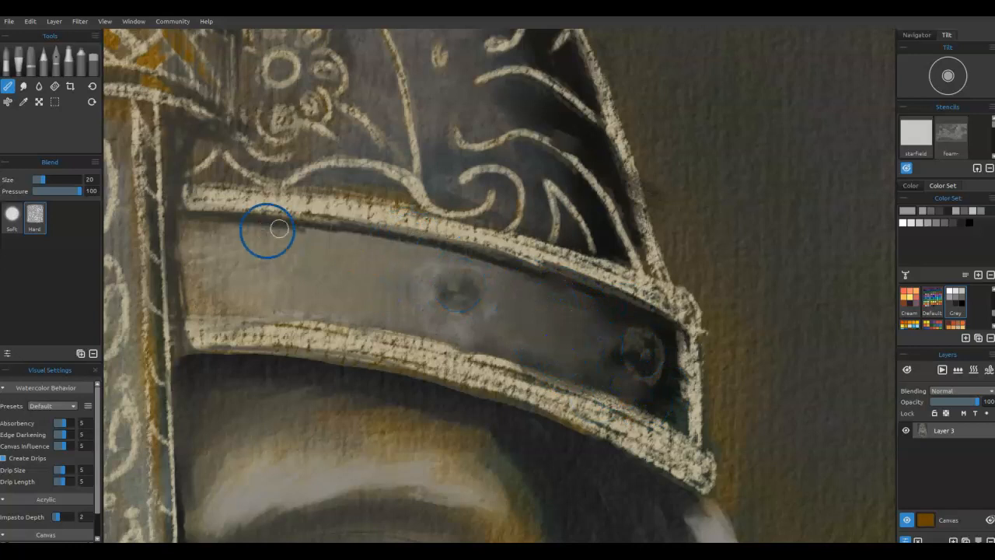
drag(286, 218, 185, 209)
key(ctrl+z)
mouse_move(242, 244)
mouse_down()
mouse_move(555, 266)
mouse_move(879, 265)
mouse_up()
drag(440, 315, 626, 308)
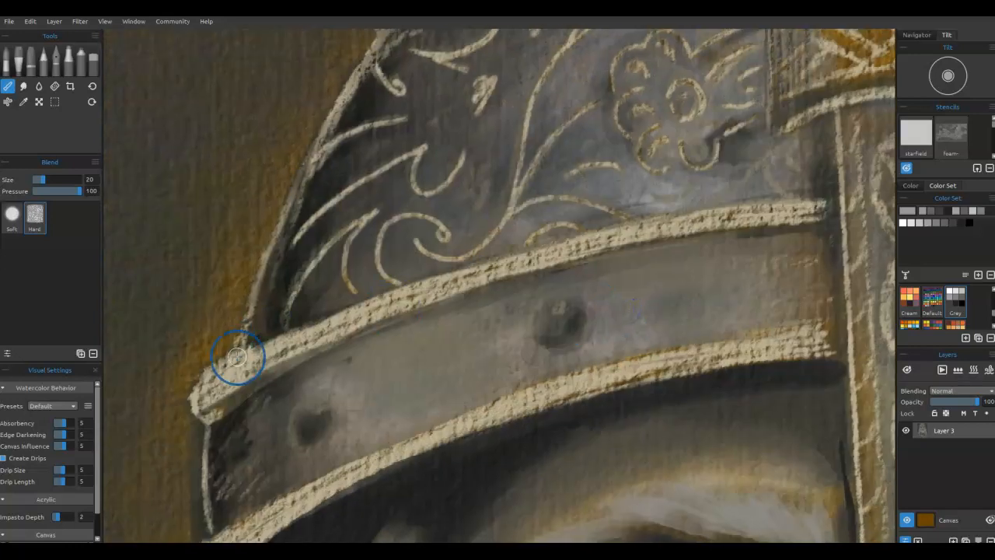
Step: Splatter a sampled dark gray over the left-hand brow band with the Splat watercolor brush at size 30, and check the wet areas
click(7, 61)
click(34, 288)
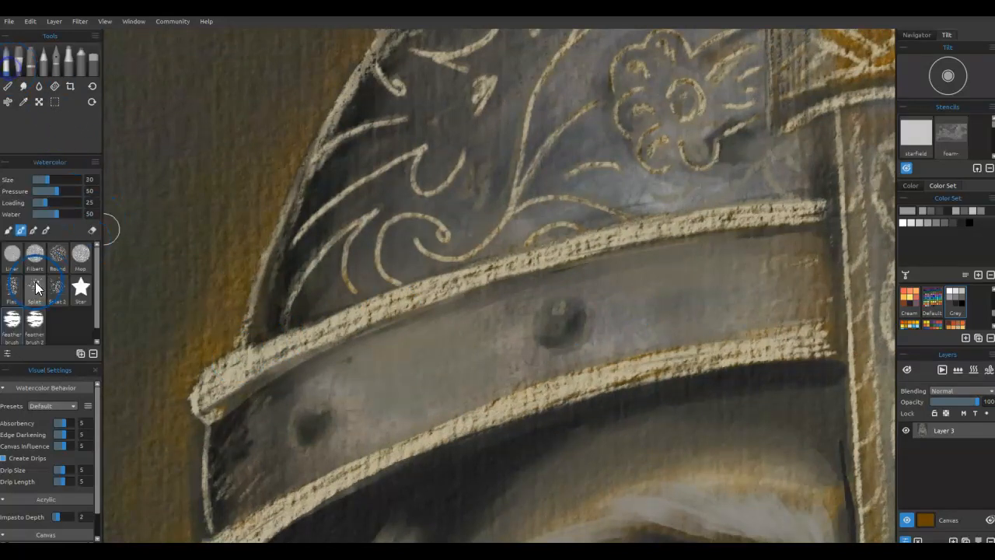
alt+click(275, 312)
mouse_move(413, 339)
mouse_down()
mouse_move(453, 333)
mouse_move(428, 392)
mouse_up()
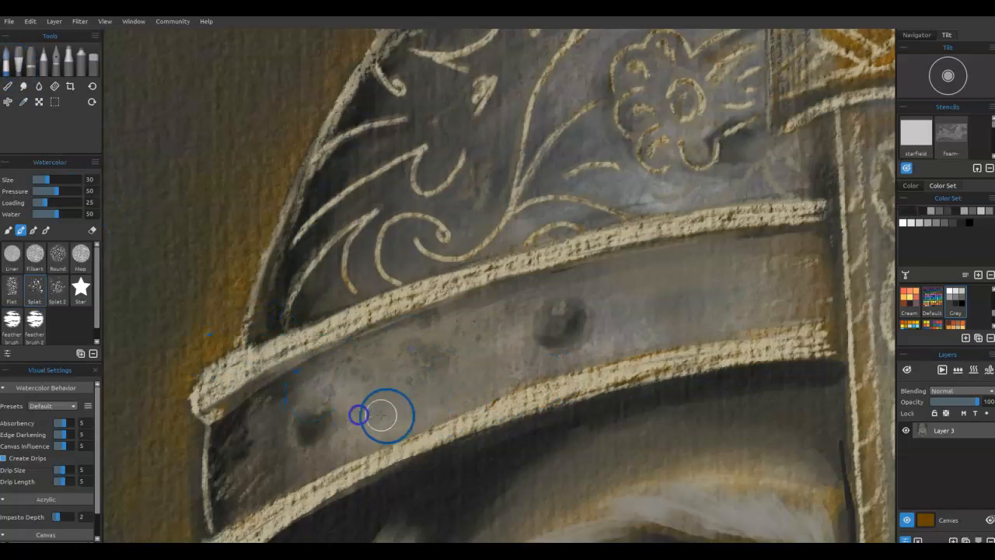
drag(630, 326, 785, 294)
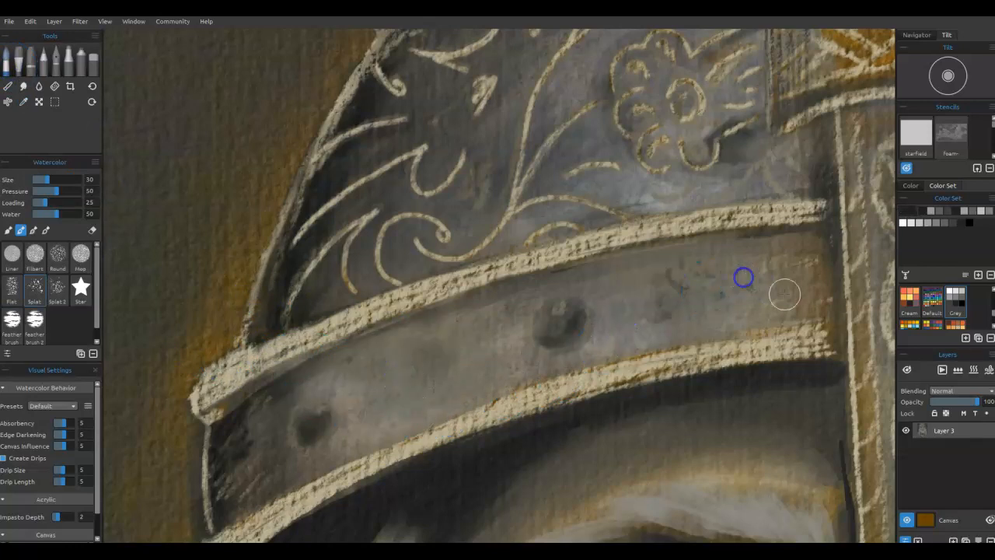
click(906, 370)
click(906, 371)
click(908, 370)
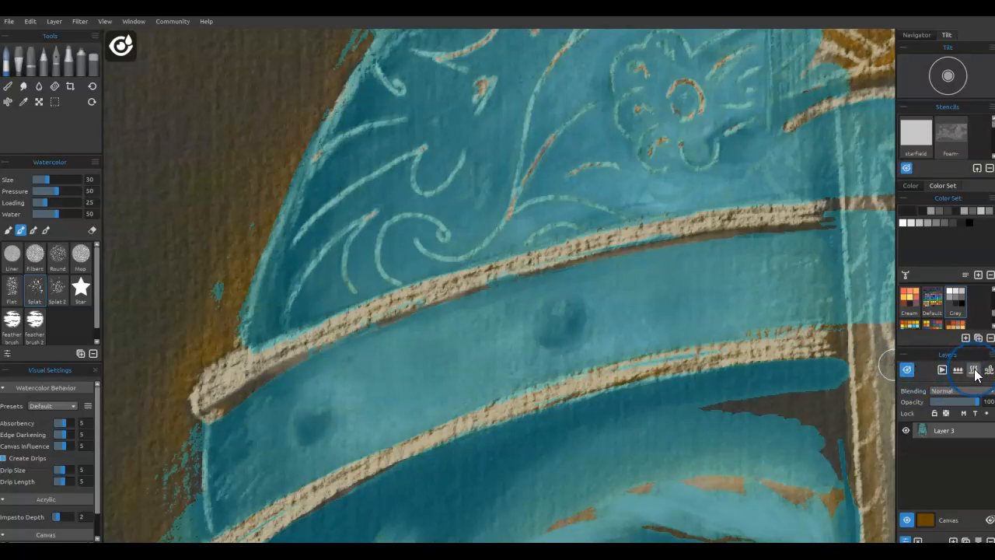
click(906, 371)
Step: Add more dark splatter across the left-hand brow band, then pause the diffusion and wet the layer
click(462, 374)
click(433, 360)
click(367, 404)
click(393, 353)
click(359, 415)
click(462, 333)
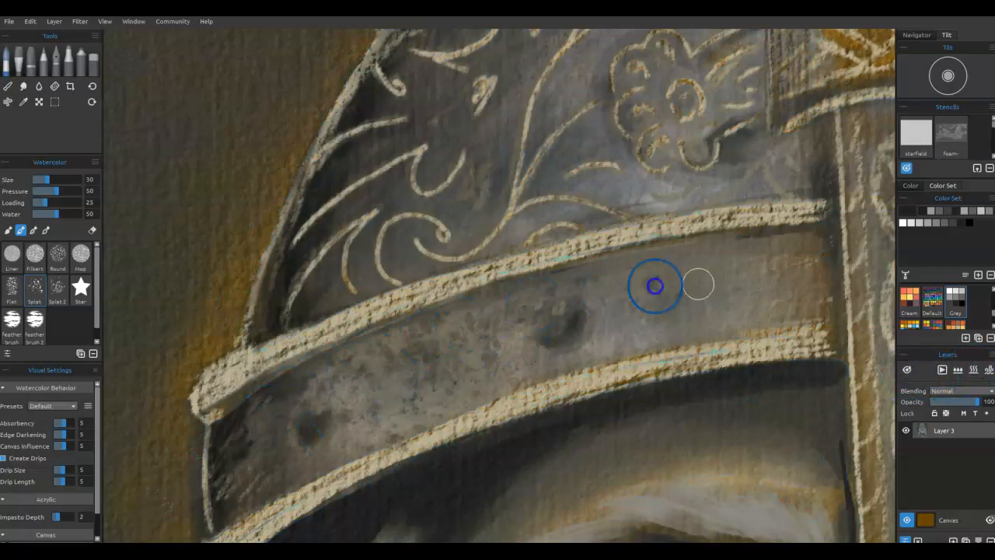
click(941, 371)
click(956, 370)
click(903, 364)
Step: Splatter dark gray texture along the right-hand half of the brow band with the Splat brush
drag(776, 404, 362, 438)
drag(664, 396, 458, 410)
click(795, 393)
click(729, 360)
click(749, 319)
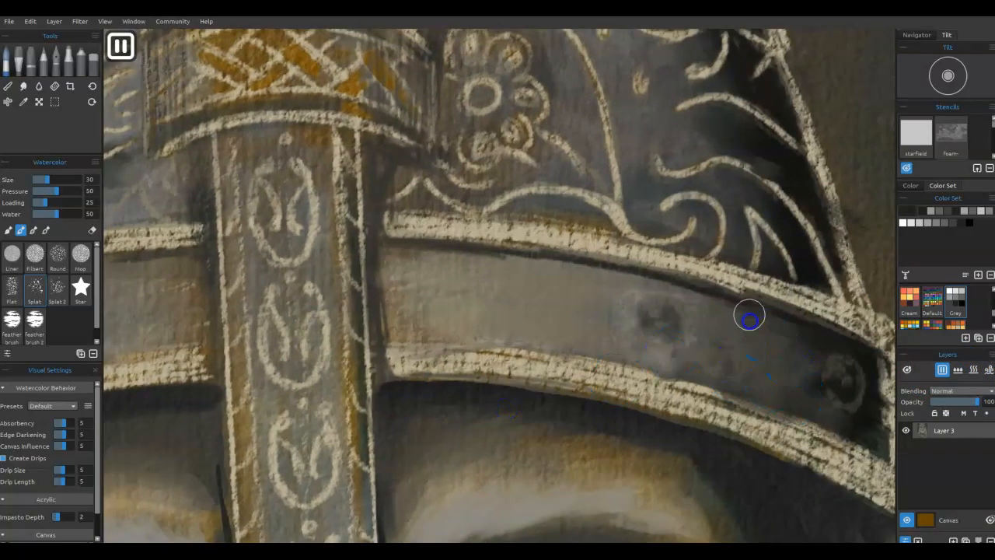
click(472, 280)
click(464, 318)
click(604, 337)
Step: Splatter dark gray texture over the right-hand dome between its ornament lines
drag(579, 273, 559, 521)
click(686, 440)
click(597, 395)
click(595, 304)
click(583, 393)
Step: Splatter dark gray texture over the left-hand dome, around the flower, scrolls and upper band
drag(495, 402, 882, 455)
drag(467, 425, 660, 315)
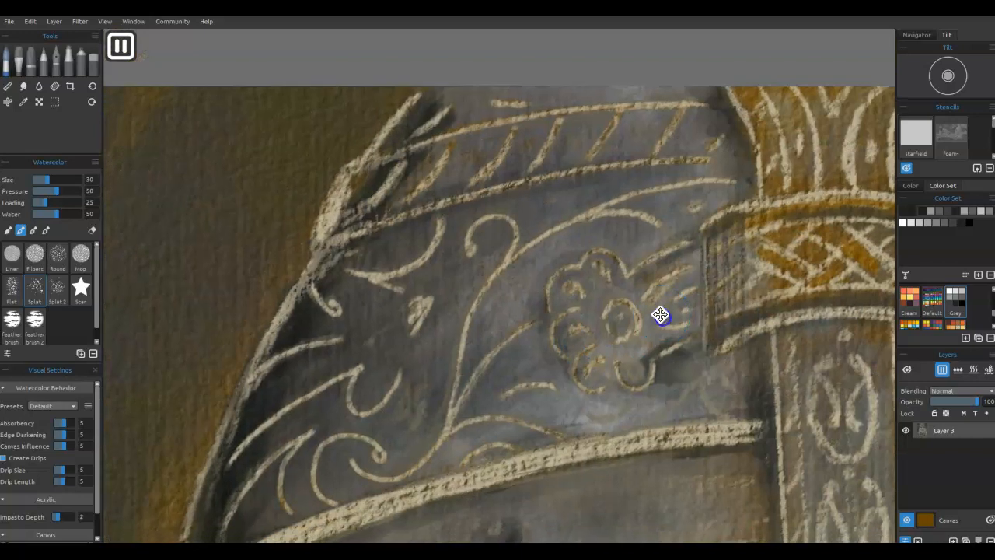
click(592, 420)
click(440, 454)
click(602, 151)
click(538, 236)
click(418, 416)
Step: Wet the layer, let the splattered paint diffuse into the helmet, pause the diffusion and dry the layer
click(954, 370)
scroll(644, 348, down, 3)
mouse_move(737, 388)
mouse_down()
mouse_move(503, 295)
mouse_move(538, 254)
mouse_up()
click(539, 248)
click(943, 371)
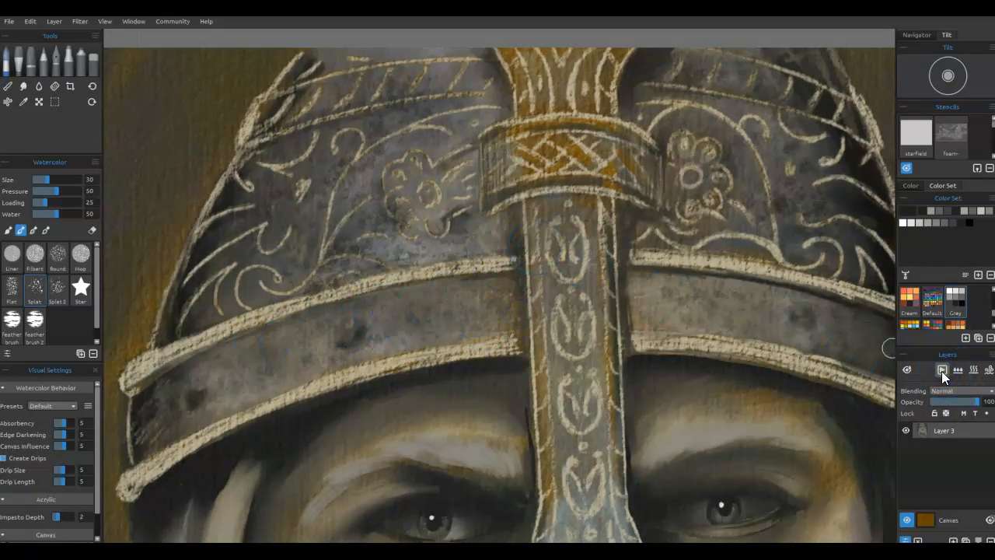
click(941, 370)
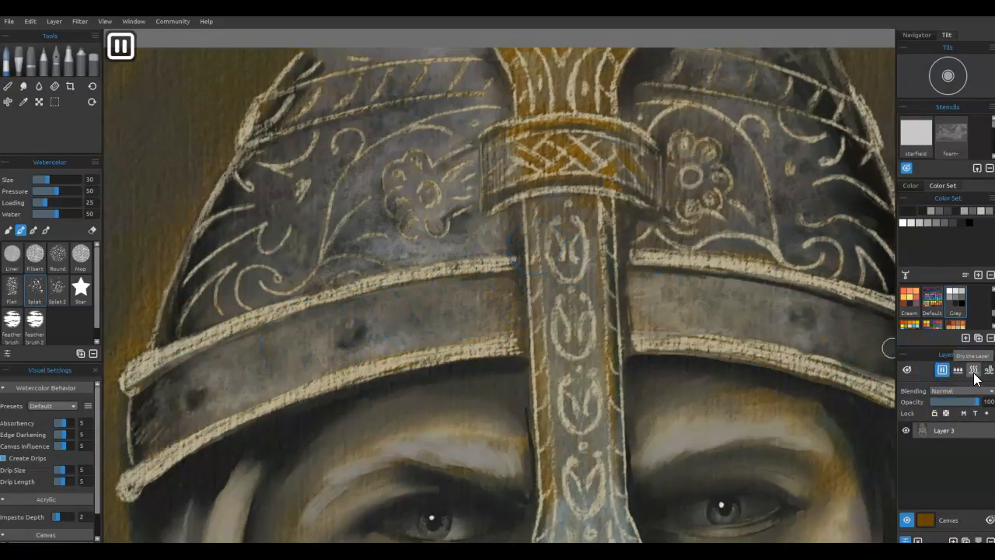
click(973, 370)
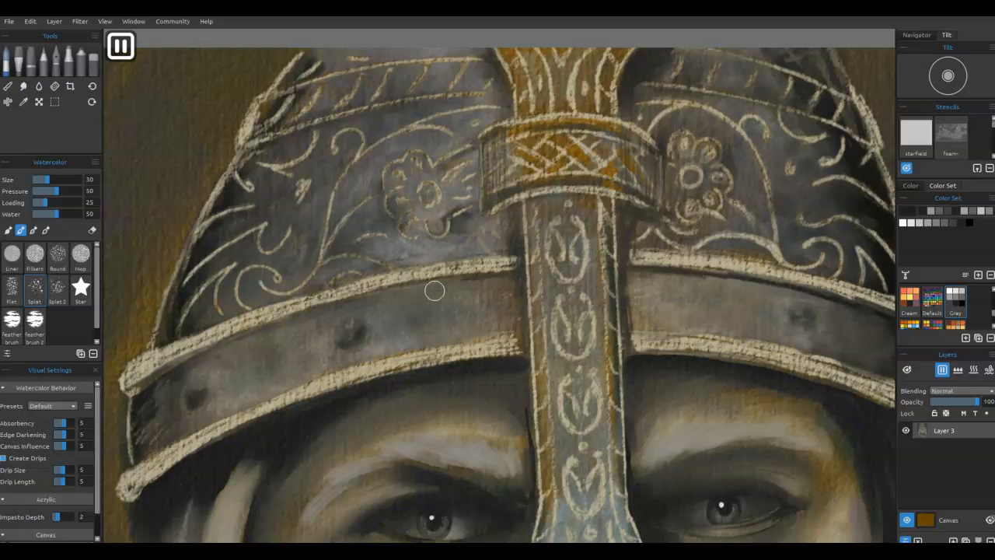
Step: Cover the light outline of the left-hand dome's lower edge with sampled dark color, using the Ink Pen and the size 18 charcoal pencil
drag(184, 281, 331, 387)
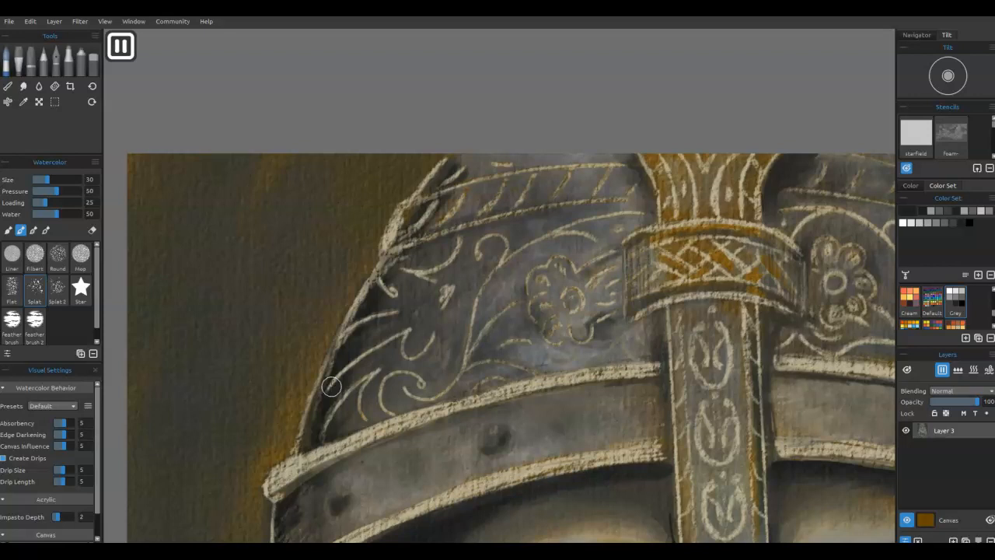
key(i)
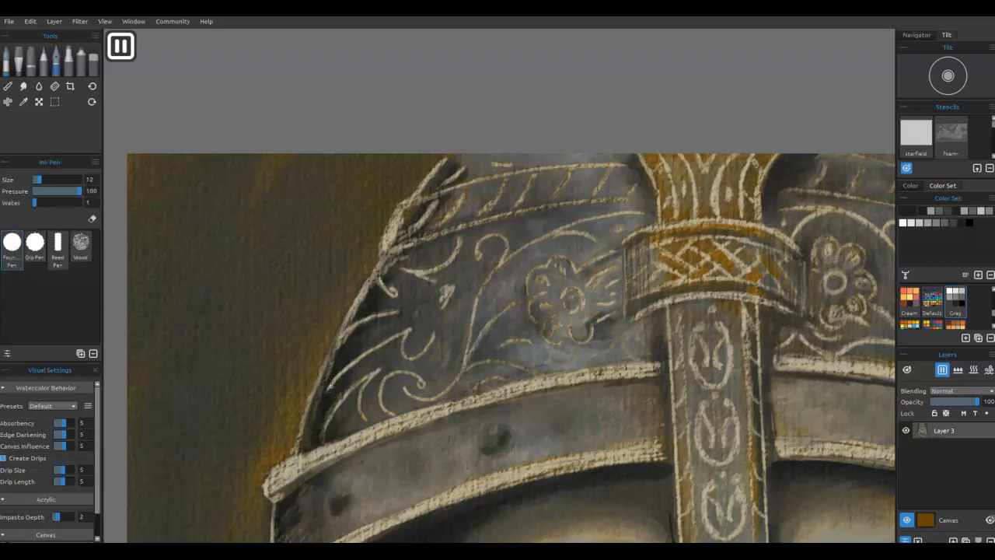
alt+click(321, 406)
mouse_move(320, 406)
mouse_down()
mouse_move(298, 439)
mouse_move(318, 386)
mouse_up()
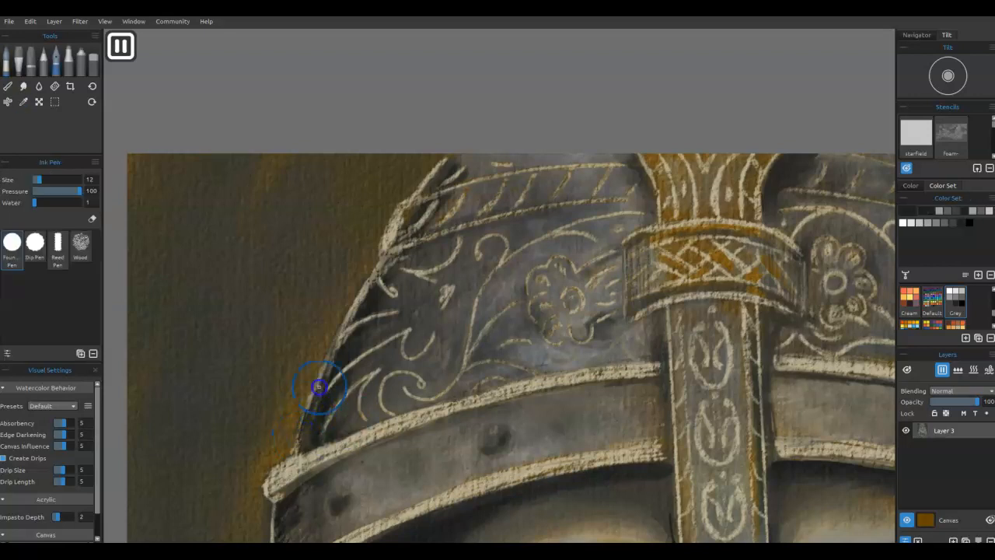
key(p)
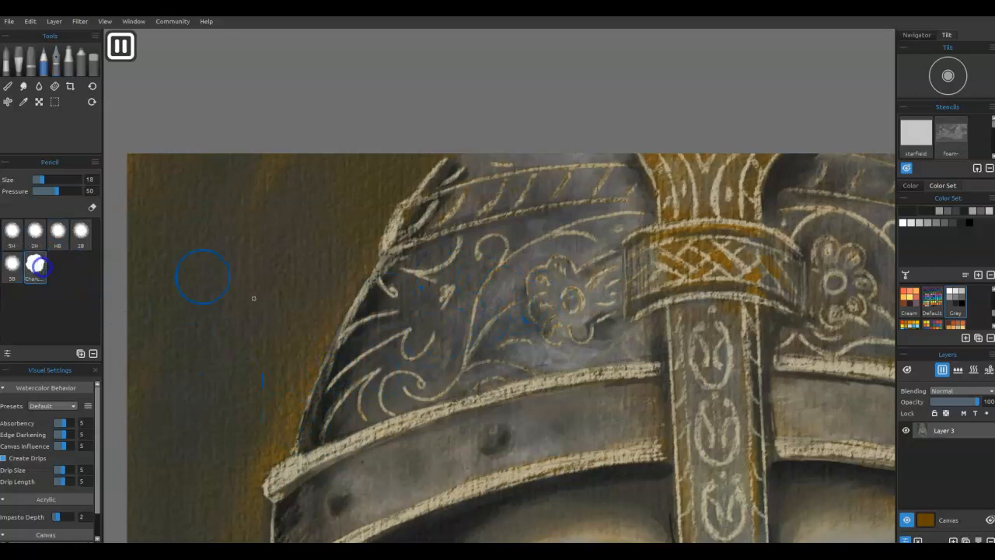
mouse_move(297, 435)
mouse_down()
mouse_move(337, 364)
mouse_move(331, 353)
mouse_move(300, 444)
mouse_move(345, 423)
mouse_move(304, 437)
mouse_move(329, 358)
mouse_up()
alt+click(338, 430)
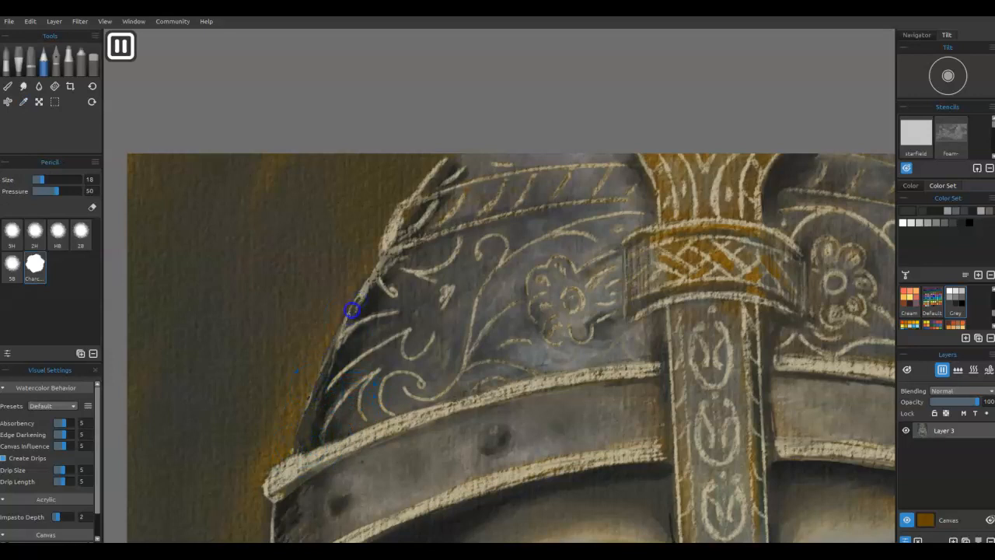
Step: Draw light charcoal tips where the left-hand dome's lower leaf lines meet its outer edge
drag(313, 402, 321, 382)
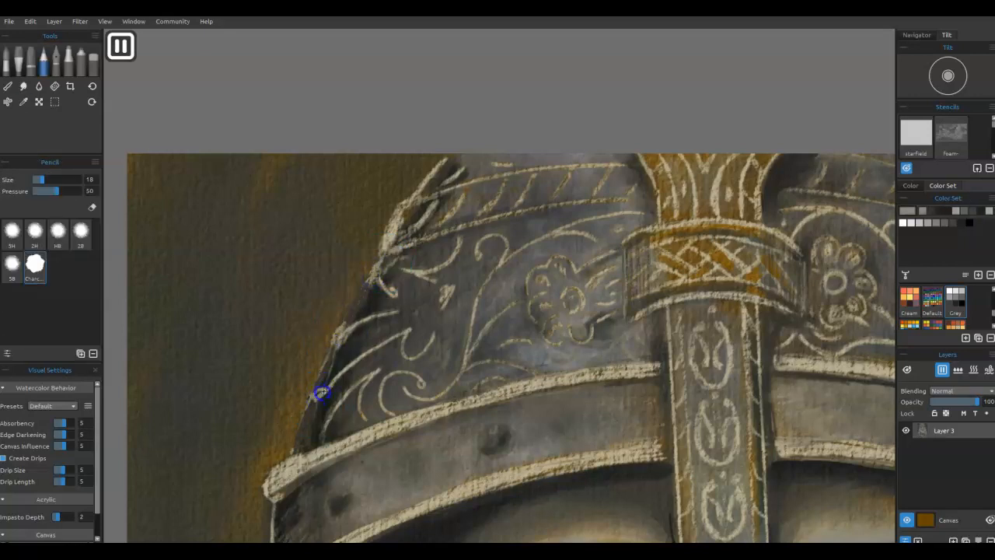
drag(304, 403, 319, 392)
drag(321, 433, 314, 441)
Step: Darken the light vertical line closing the left end of the brow band with a sampled dark tone
drag(469, 443, 565, 347)
alt+click(390, 417)
mouse_move(377, 444)
mouse_down()
mouse_move(377, 464)
mouse_move(378, 406)
mouse_move(375, 463)
mouse_up()
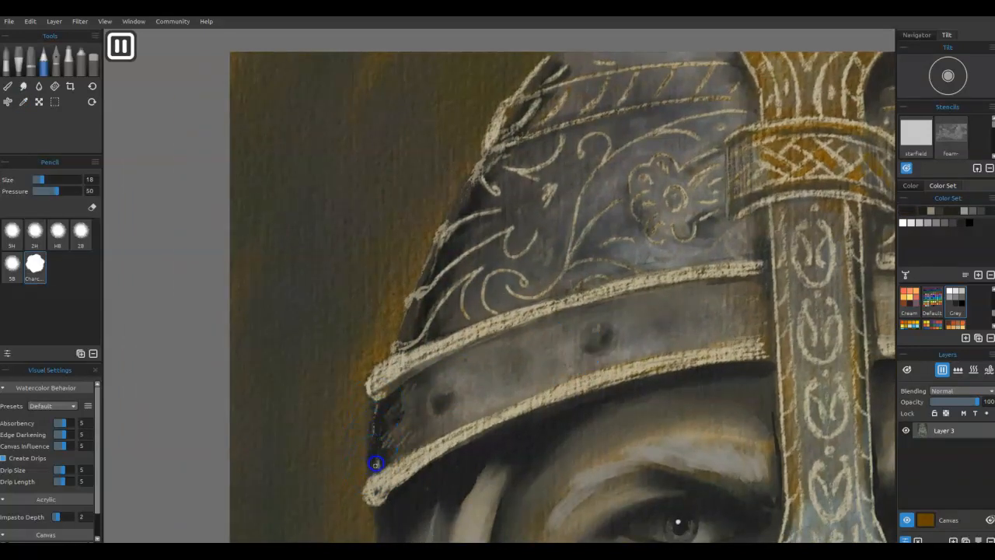
drag(371, 422, 374, 464)
Step: Refine the left end of the upper rim and the lowest leaf tip with charcoal colors sampled from the painting
alt+click(388, 345)
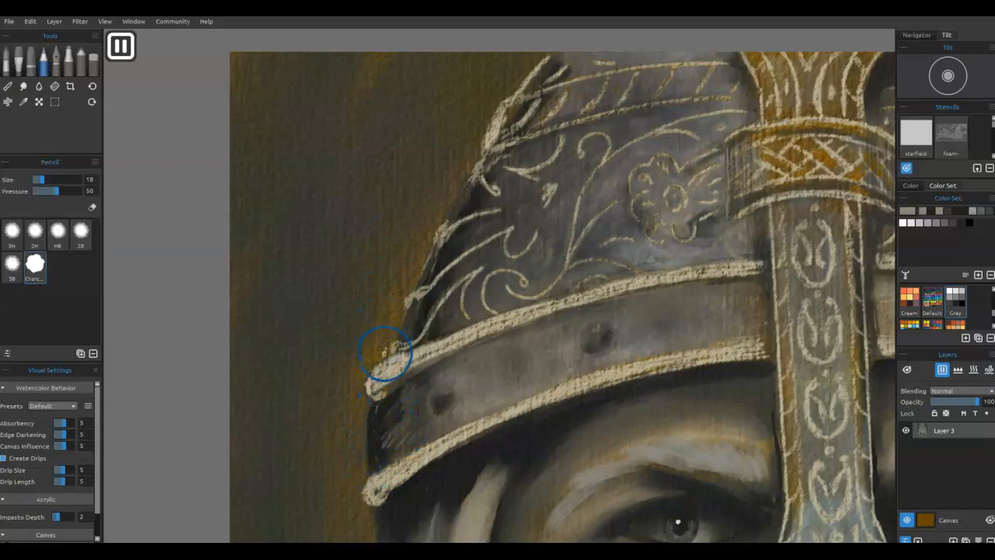
alt+click(403, 340)
mouse_move(392, 347)
mouse_down()
mouse_move(402, 322)
mouse_move(397, 340)
mouse_move(399, 330)
mouse_up()
drag(421, 270, 428, 258)
alt+click(413, 282)
Step: Shape the middle leaf tip on the left-hand dome's outer edge with sampled light and dark charcoal tones
alt+click(454, 213)
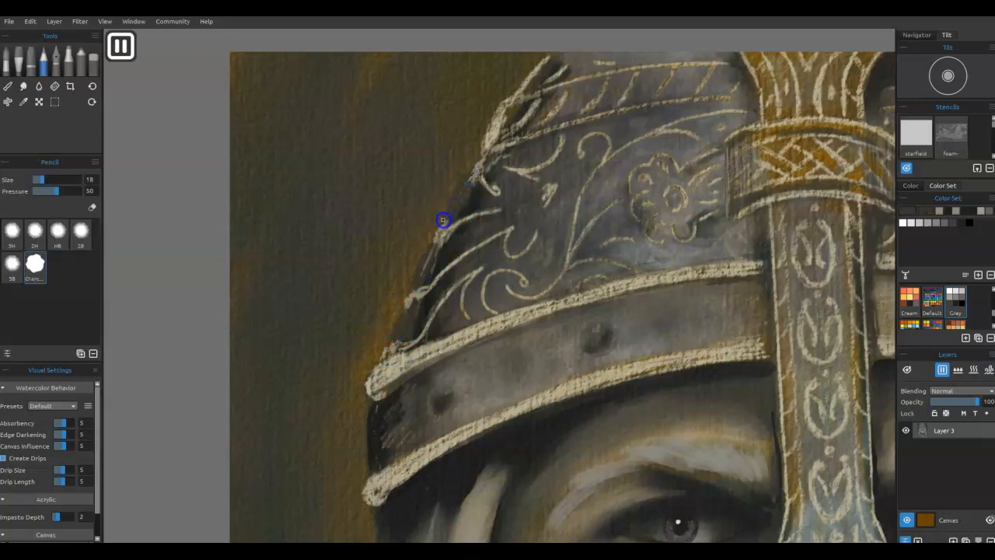
alt+click(440, 232)
drag(429, 240, 442, 227)
alt+click(440, 235)
alt+click(452, 227)
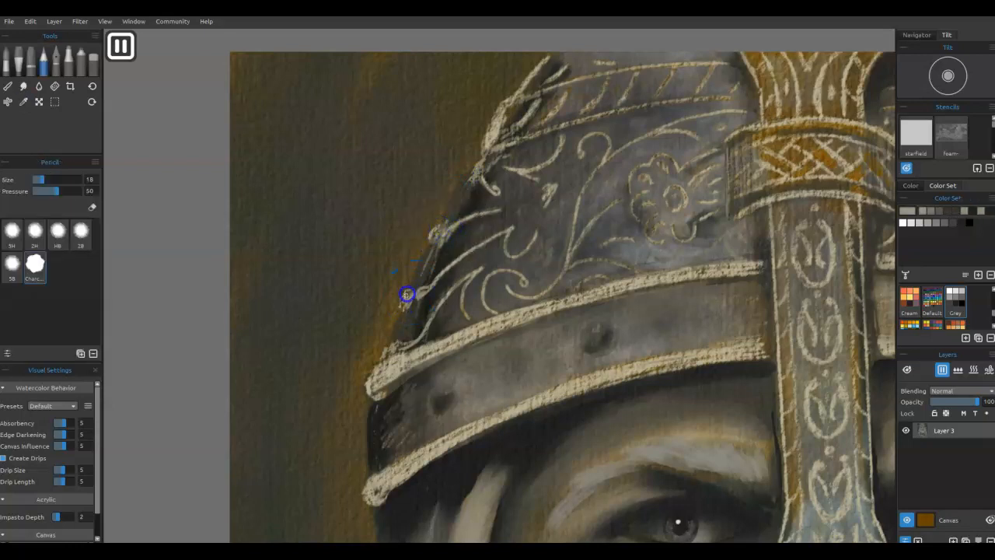
Step: Darken the left-hand dome's outer edge between the leaf tips and up past the upper band
alt+click(422, 312)
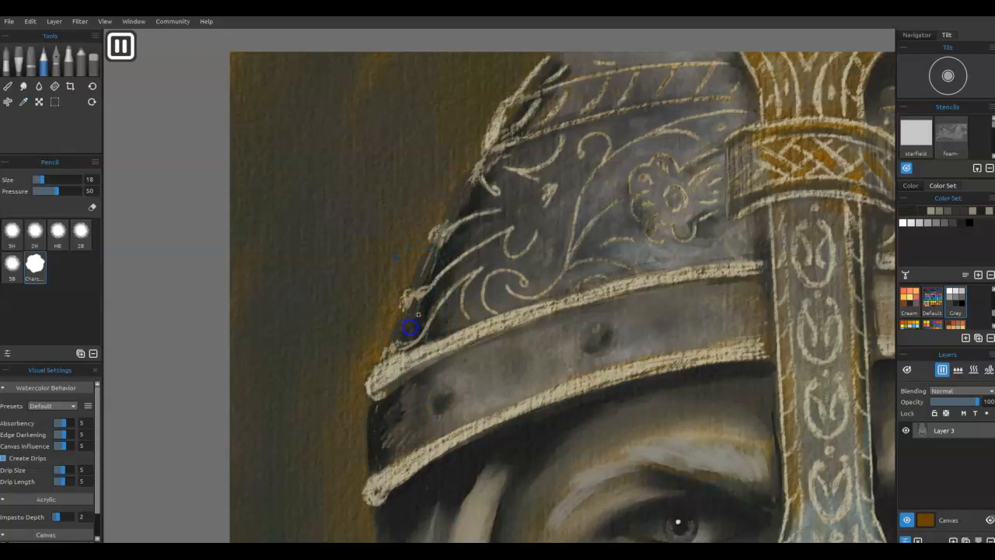
drag(404, 334, 432, 265)
drag(464, 176, 479, 159)
drag(483, 111, 526, 87)
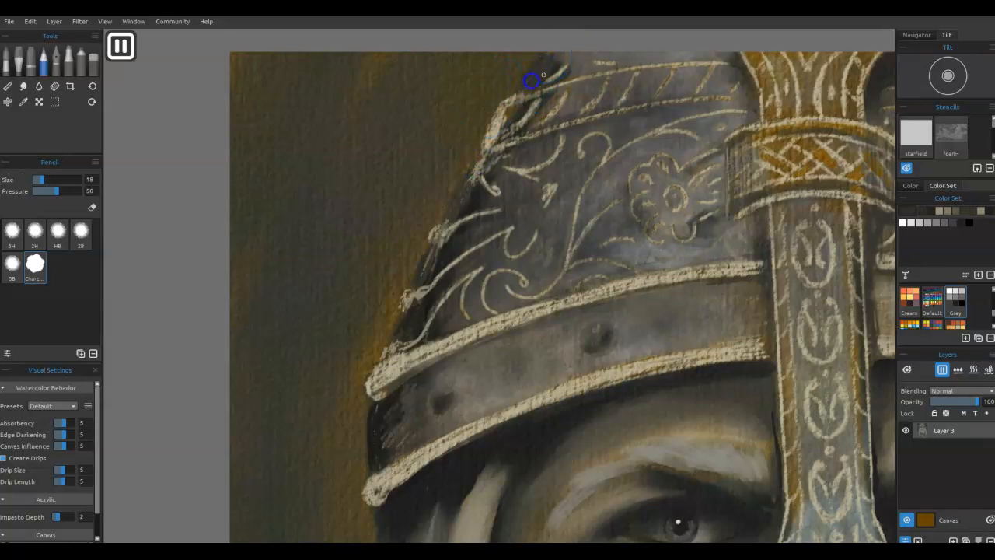
Step: Cover the light outline along the right-hand dome's outer edge with dark charcoal sampled from the adjacent shading
drag(777, 263, 497, 211)
mouse_move(730, 286)
mouse_down()
mouse_move(547, 318)
mouse_move(507, 336)
mouse_up()
alt+click(630, 238)
mouse_move(633, 267)
mouse_down()
mouse_move(641, 227)
mouse_move(666, 301)
mouse_move(656, 261)
mouse_move(649, 253)
mouse_move(652, 271)
mouse_move(635, 247)
mouse_move(666, 301)
mouse_up()
alt+click(642, 265)
alt+click(639, 220)
alt+click(619, 167)
mouse_move(625, 160)
mouse_down()
mouse_move(628, 195)
mouse_move(617, 178)
mouse_move(634, 206)
mouse_move(616, 155)
mouse_move(651, 237)
mouse_up()
Step: Thicken the leaf tips on the right-hand dome's outer edge with sampled light charcoal, down to the upper rim
alt+click(628, 211)
alt+click(630, 212)
alt+click(644, 222)
alt+click(624, 210)
drag(670, 301, 652, 301)
alt+click(686, 297)
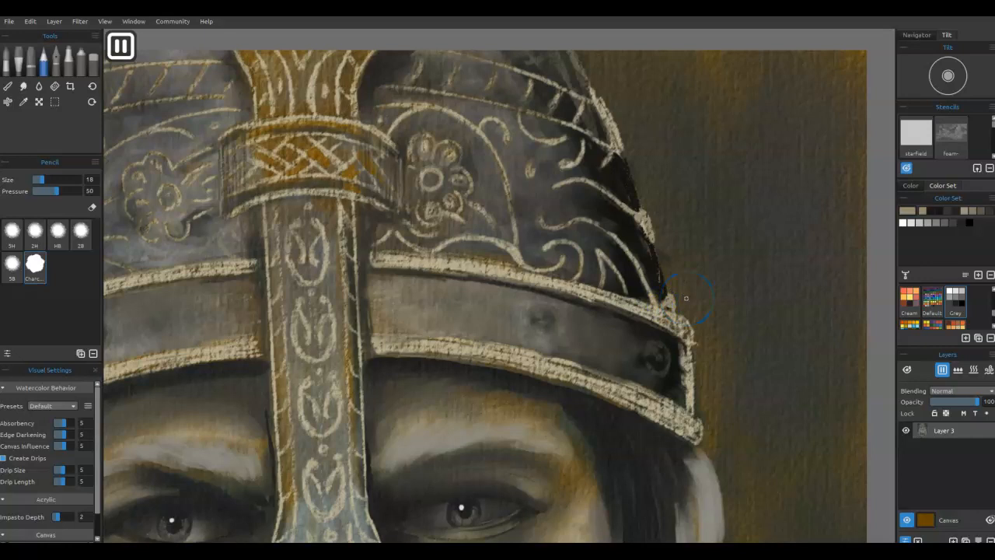
Step: Retouch the right-hand dome's upper outline and add light tips at the upper band's end and the leaf line below
drag(613, 133, 617, 211)
alt+click(610, 258)
drag(592, 143, 597, 171)
alt+click(580, 150)
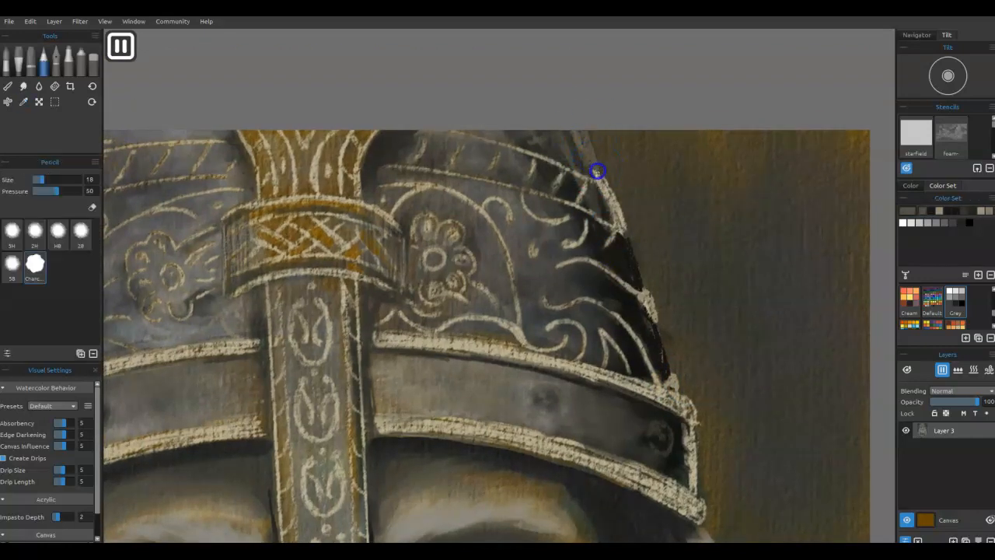
drag(621, 224, 627, 237)
alt+click(618, 224)
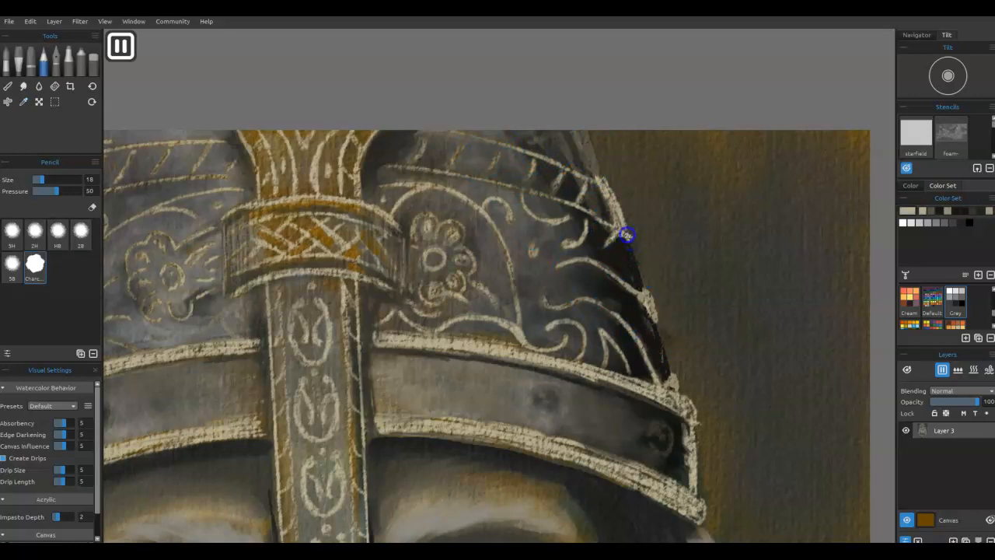
drag(657, 286, 655, 292)
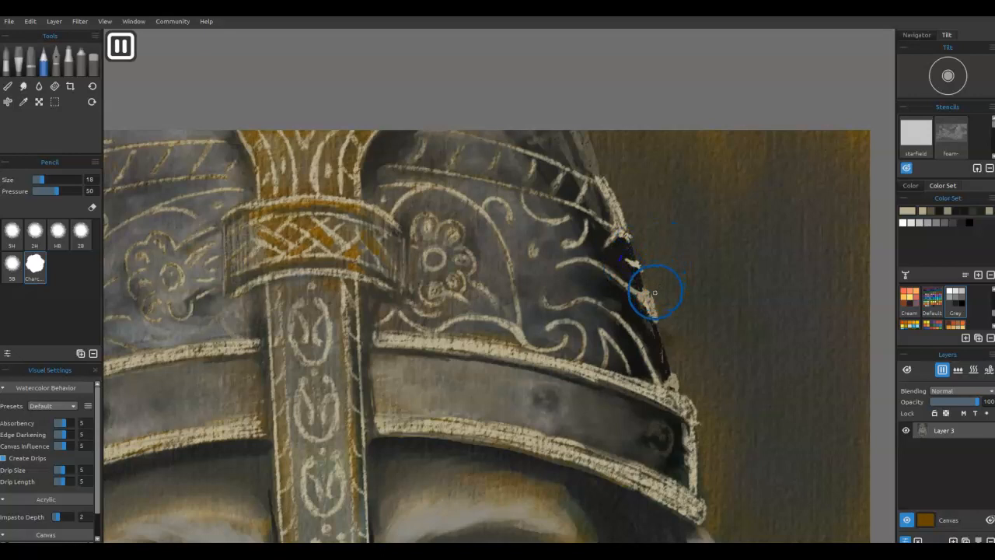
Step: Brighten the right-hand dome's scroll, flower and upper band ornament with light charcoal strokes
mouse_move(524, 342)
mouse_down()
mouse_move(512, 267)
mouse_move(517, 305)
mouse_up()
mouse_move(464, 259)
mouse_down()
mouse_move(464, 285)
mouse_move(428, 251)
mouse_move(435, 248)
mouse_move(444, 257)
mouse_move(410, 244)
mouse_move(433, 216)
mouse_move(414, 182)
mouse_up()
mouse_move(426, 139)
mouse_down()
mouse_move(420, 154)
mouse_move(459, 154)
mouse_move(527, 177)
mouse_up()
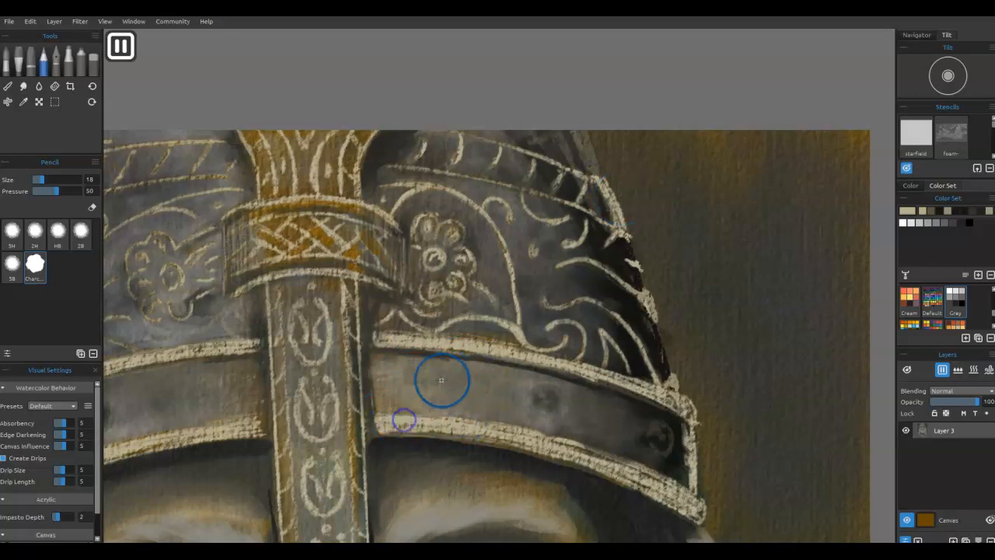
Step: Darken the light vertical line closing the right end of the brow band and clean its outer edge with sampled color
alt+click(673, 451)
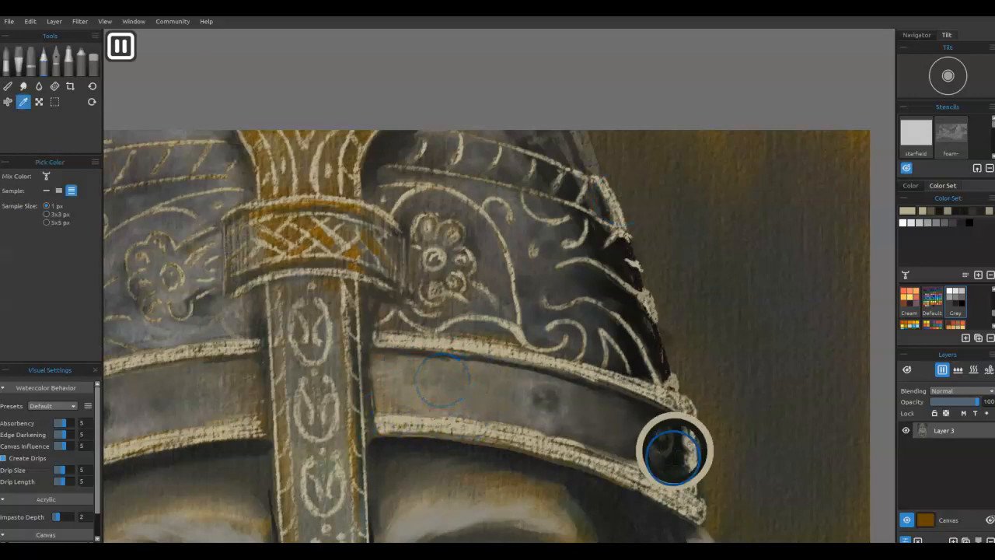
mouse_move(684, 469)
mouse_down()
mouse_move(695, 438)
mouse_move(690, 475)
mouse_move(685, 431)
mouse_move(693, 485)
mouse_move(687, 428)
mouse_move(679, 425)
mouse_move(694, 470)
mouse_up()
alt+click(700, 461)
mouse_move(697, 435)
mouse_down()
mouse_move(701, 480)
mouse_move(696, 437)
mouse_move(708, 515)
mouse_up()
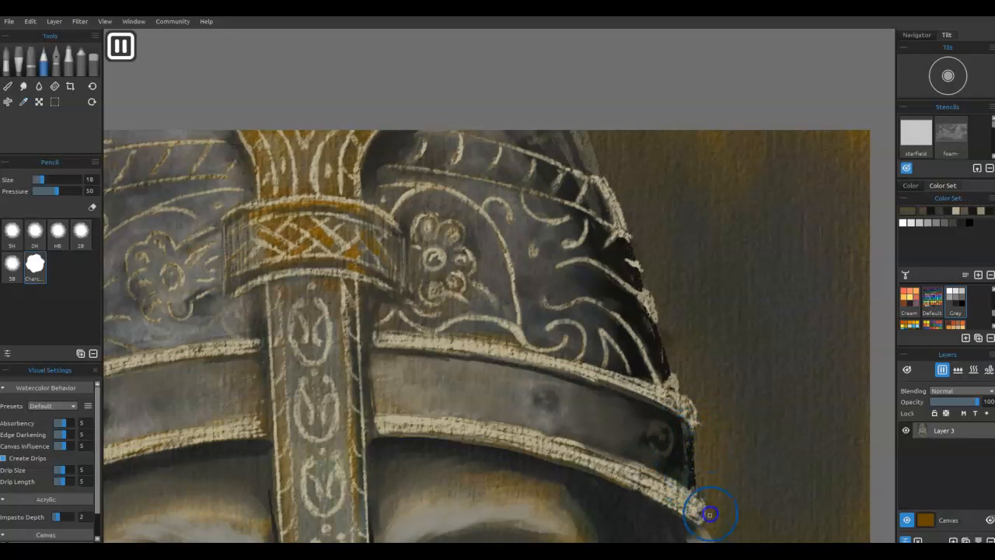
Step: Clean the background edge beside the brow band's left end with sampled brown charcoal, and fit the whole painting in view
mouse_move(258, 404)
mouse_down()
mouse_move(640, 295)
mouse_move(651, 305)
mouse_up()
alt+click(257, 422)
mouse_move(258, 426)
mouse_down()
mouse_move(262, 382)
mouse_move(259, 447)
mouse_move(265, 385)
mouse_move(259, 402)
mouse_move(251, 382)
mouse_move(259, 413)
mouse_move(262, 380)
mouse_move(267, 405)
mouse_move(239, 378)
mouse_move(264, 323)
mouse_move(238, 377)
mouse_up()
alt+click(265, 324)
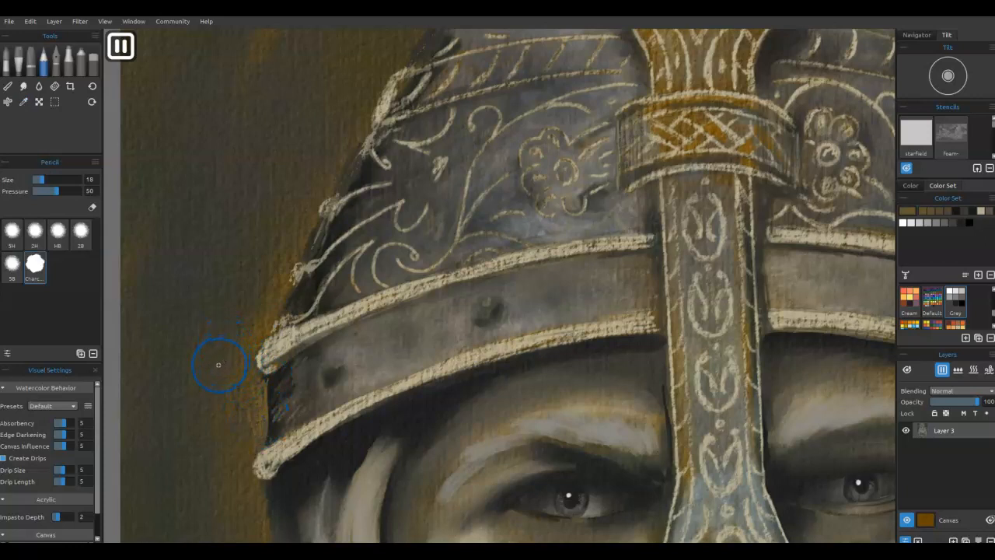
drag(692, 344, 516, 138)
key(ctrl+0)
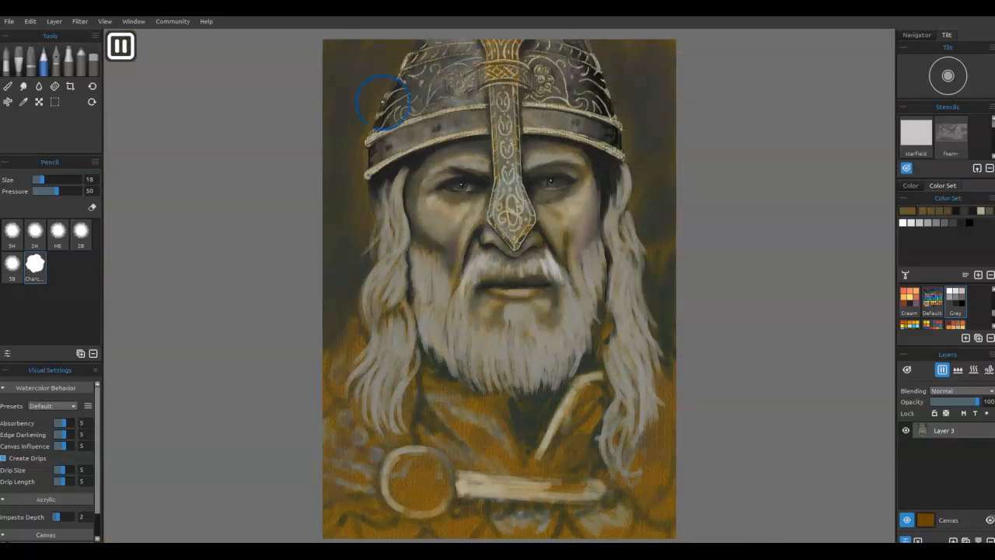
Step: Add a new layer with watercolor diffusion paused and splatter red over both cheeks using the Splat brush
key(w)
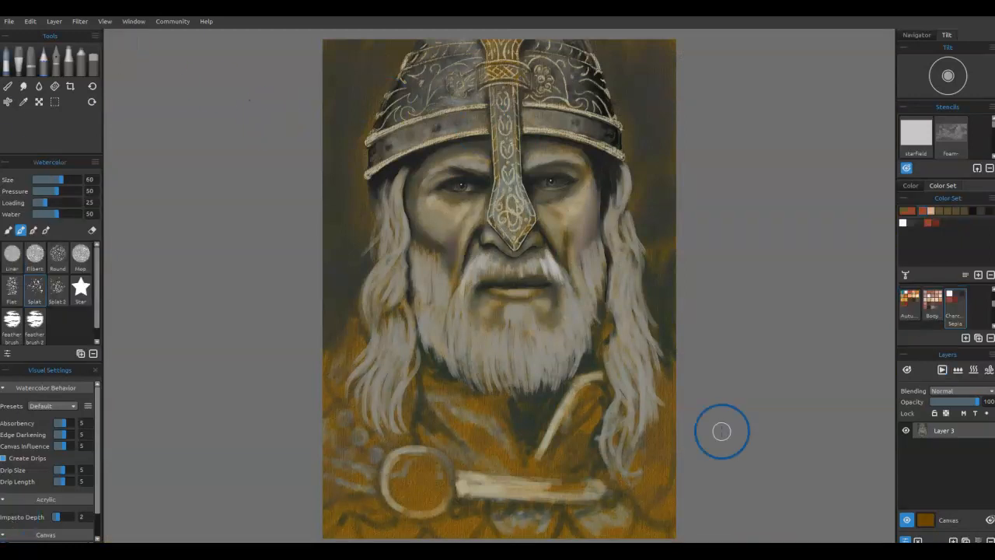
click(953, 540)
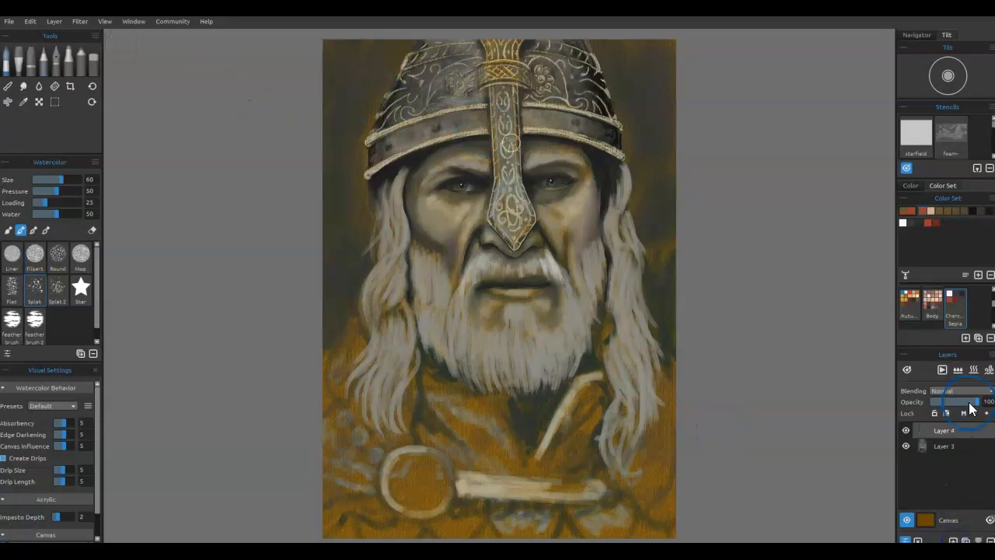
click(942, 370)
click(949, 297)
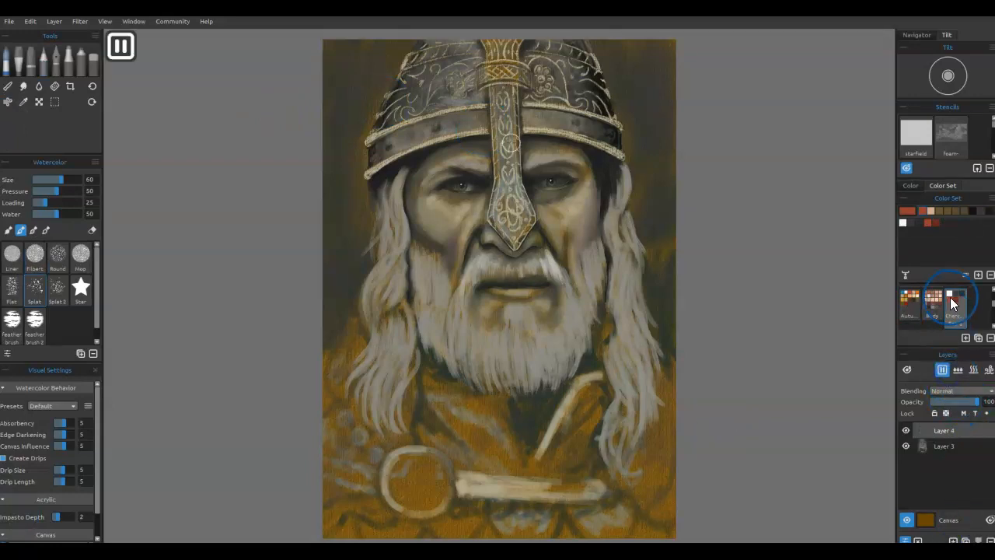
mouse_move(566, 211)
mouse_down()
mouse_move(587, 197)
mouse_move(550, 211)
mouse_up()
mouse_move(450, 209)
mouse_down()
mouse_move(441, 208)
mouse_move(451, 214)
mouse_up()
Step: Reduce the Splat brush to size 40 and splatter red onto the nose, lips and outer parts of both cheeks
key(bracketleft)
key(bracketleft)
mouse_move(522, 242)
mouse_down()
mouse_move(513, 252)
mouse_move(497, 236)
mouse_up()
drag(521, 293, 489, 287)
drag(552, 215, 591, 203)
mouse_move(453, 217)
mouse_down()
mouse_move(444, 202)
mouse_move(428, 226)
mouse_up()
Step: Splatter a light peach skin tone over the eye areas, forehead, cheeks, nose and chin
click(931, 211)
drag(540, 199, 584, 182)
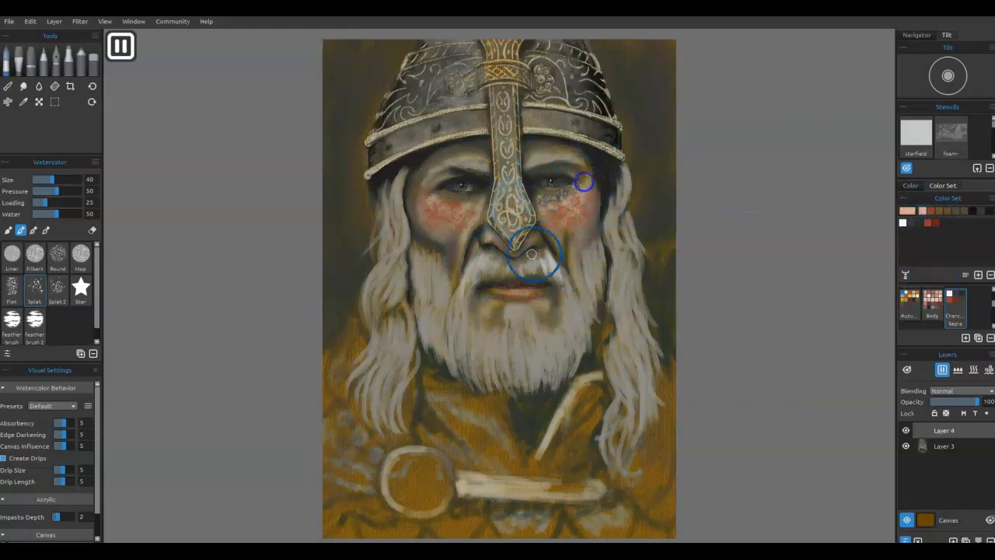
mouse_move(470, 235)
mouse_down()
mouse_move(424, 232)
mouse_move(428, 161)
mouse_move(575, 164)
mouse_move(591, 186)
mouse_up()
mouse_move(489, 333)
mouse_down()
mouse_move(461, 267)
mouse_move(473, 340)
mouse_up()
mouse_move(561, 216)
mouse_down()
mouse_move(568, 277)
mouse_move(585, 234)
mouse_move(539, 238)
mouse_move(488, 259)
mouse_move(478, 241)
mouse_move(505, 240)
mouse_up()
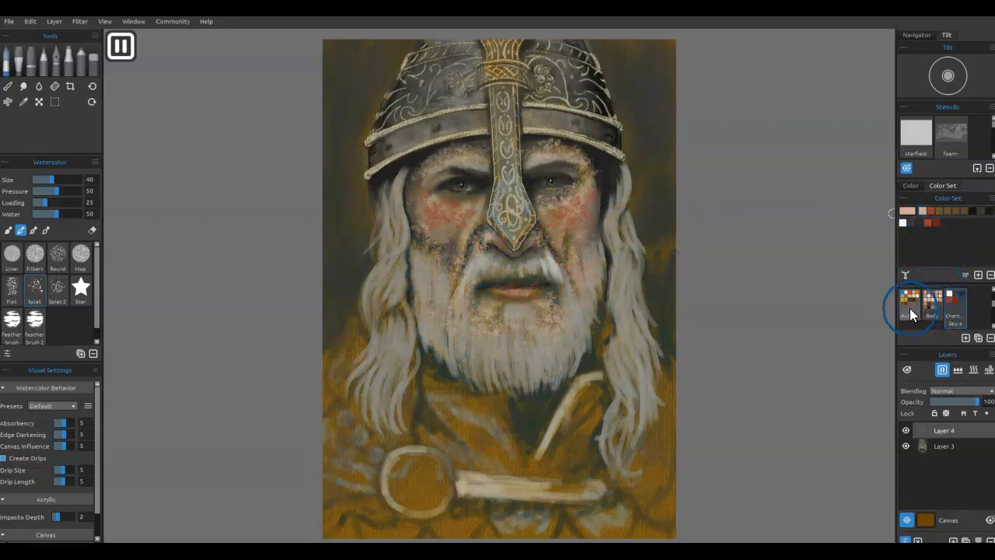
Step: Splatter light periwinkle blue from the Gurney color set around both eyes, beside the nose and along the beard's outer edges
click(909, 308)
click(915, 236)
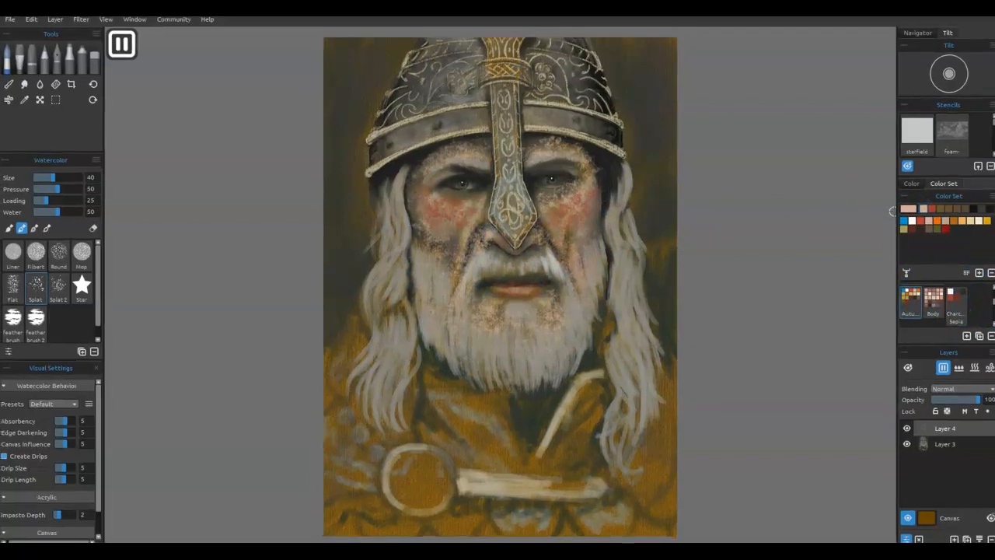
mouse_move(993, 298)
mouse_down()
mouse_move(993, 318)
mouse_move(993, 297)
mouse_up()
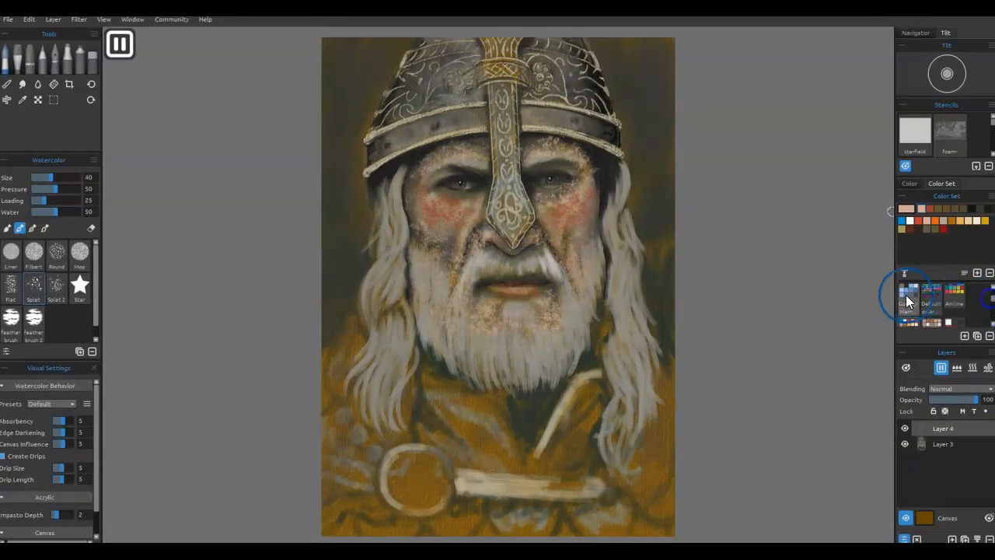
click(907, 301)
click(911, 230)
drag(535, 170, 570, 171)
drag(468, 172, 424, 184)
click(548, 236)
drag(594, 243, 604, 304)
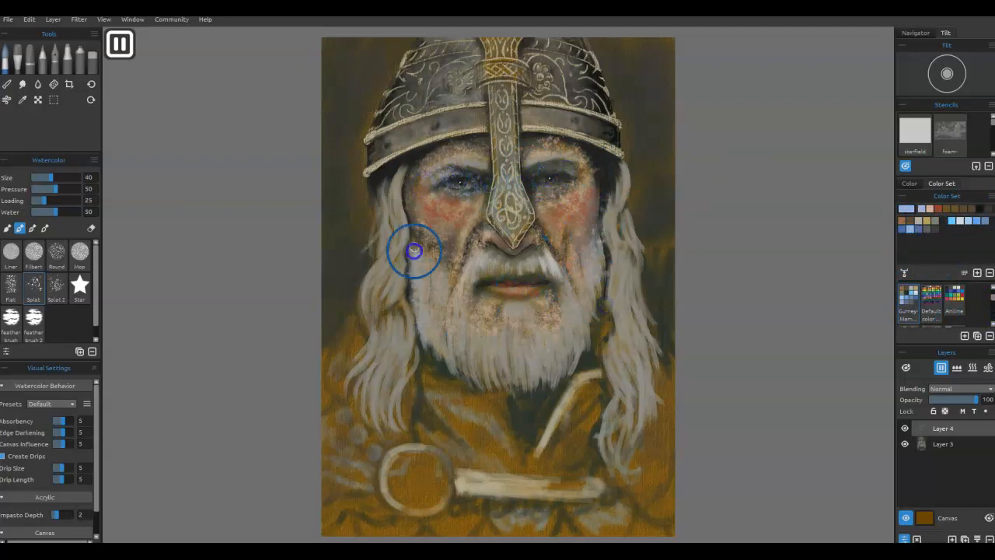
Step: Let the splattered color diffuse into the face and set Layer 4's blending mode to Overlay
click(939, 368)
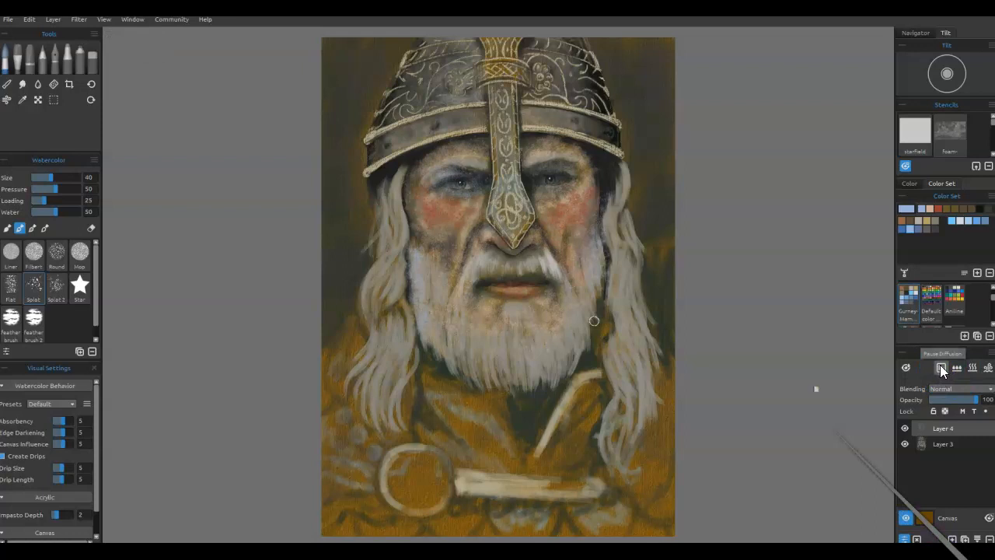
click(940, 367)
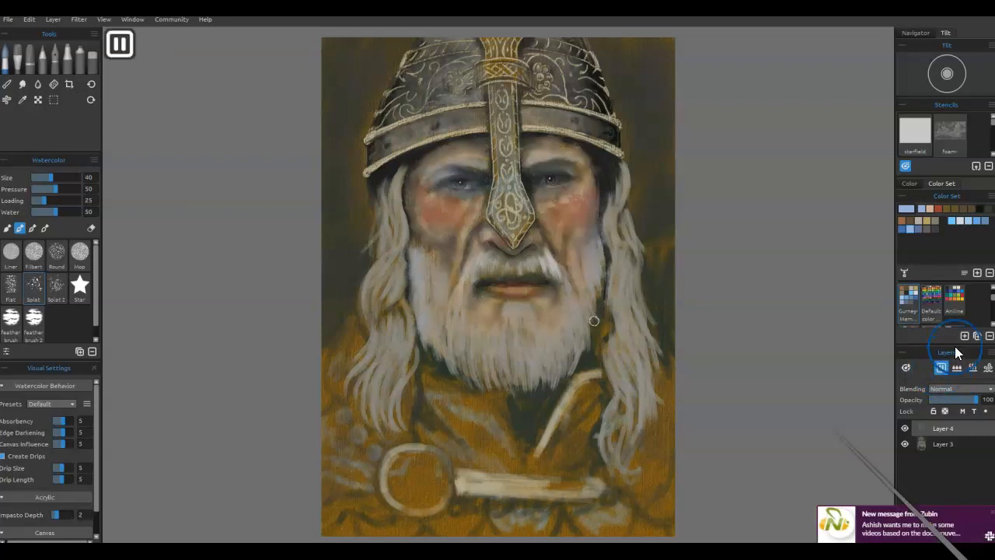
click(958, 390)
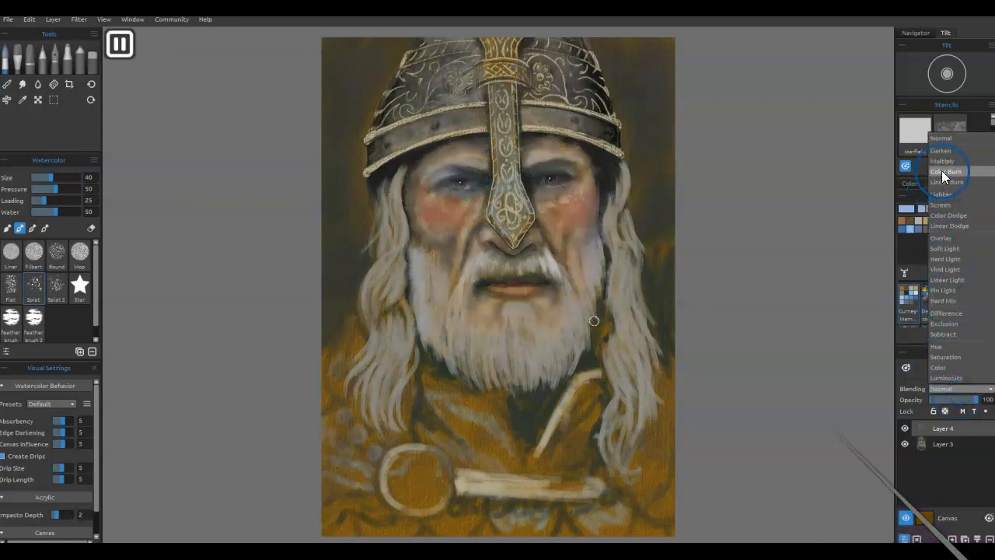
click(945, 243)
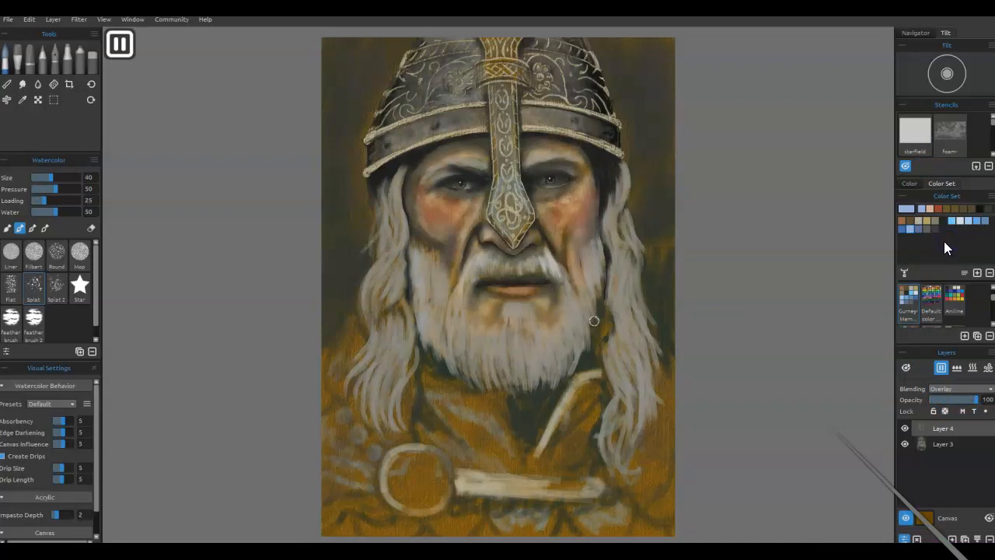
click(938, 369)
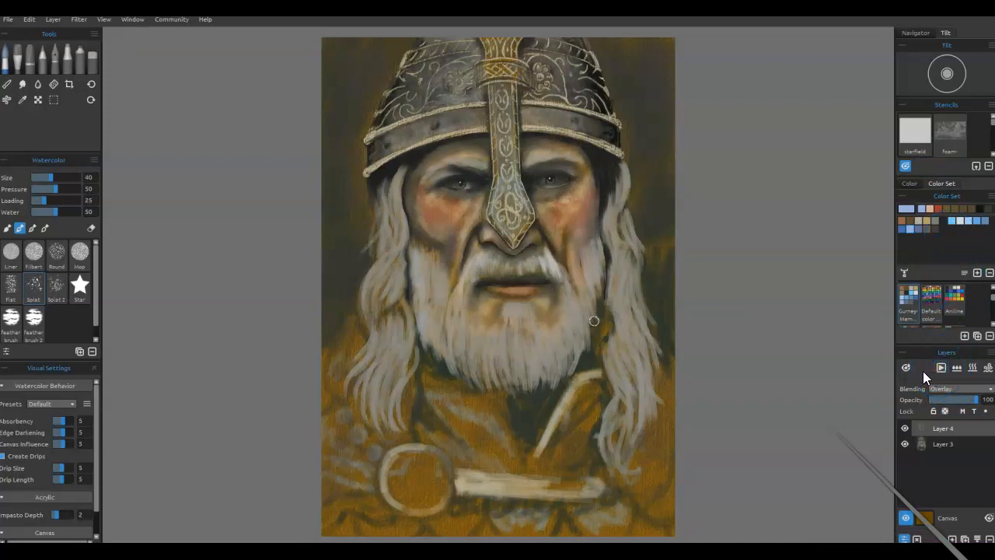
Step: Smooth the color on both cheeks with the Hard blend brush at size 20 and pressure 100
key(b)
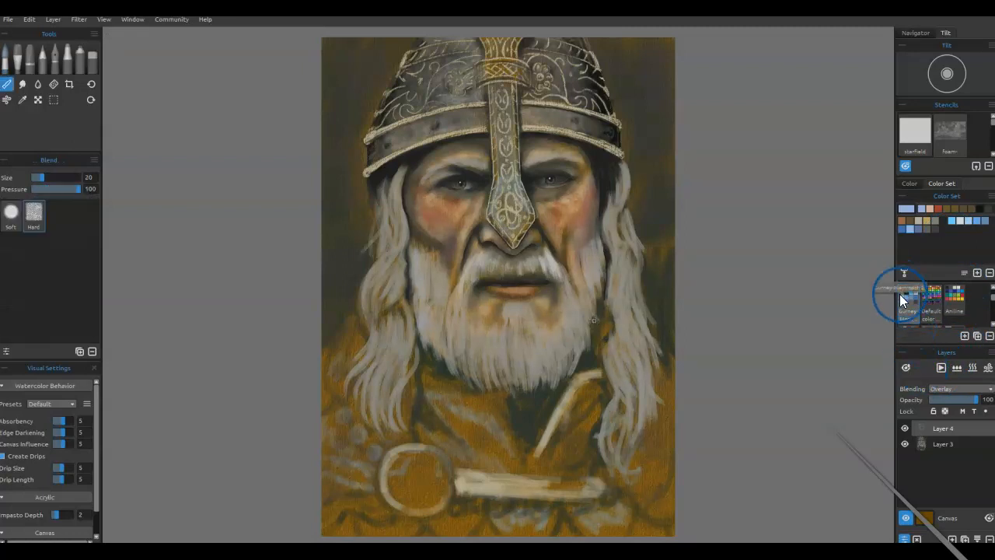
mouse_move(435, 199)
mouse_down()
mouse_move(458, 213)
mouse_move(479, 206)
mouse_move(432, 209)
mouse_move(421, 228)
mouse_move(439, 227)
mouse_move(433, 178)
mouse_move(445, 172)
mouse_move(411, 197)
mouse_move(453, 226)
mouse_up()
drag(547, 205, 577, 241)
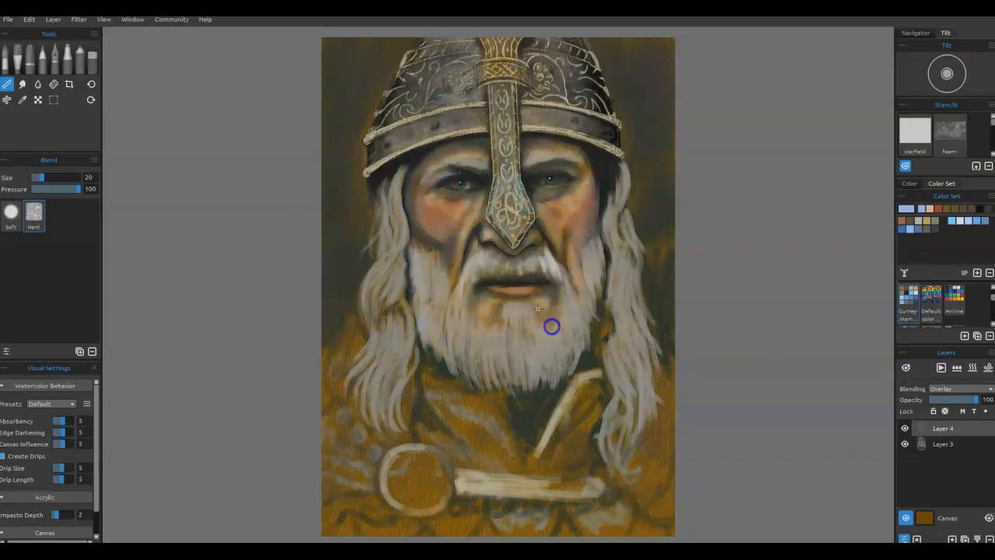
mouse_move(454, 218)
mouse_down()
mouse_move(464, 219)
mouse_move(468, 200)
mouse_up()
mouse_move(569, 205)
mouse_down()
mouse_move(558, 205)
mouse_move(559, 248)
mouse_move(521, 199)
mouse_up()
mouse_move(593, 206)
mouse_down()
mouse_move(573, 240)
mouse_move(582, 248)
mouse_up()
Step: Tint the moustache and beard with muted blue watercolor splatter, let it diffuse briefly and dry the layer
click(939, 371)
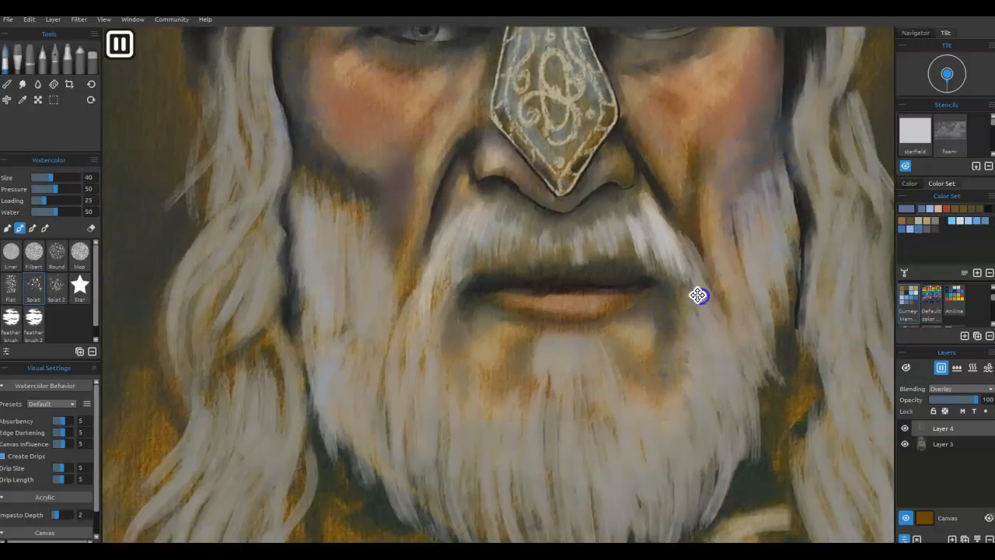
click(939, 367)
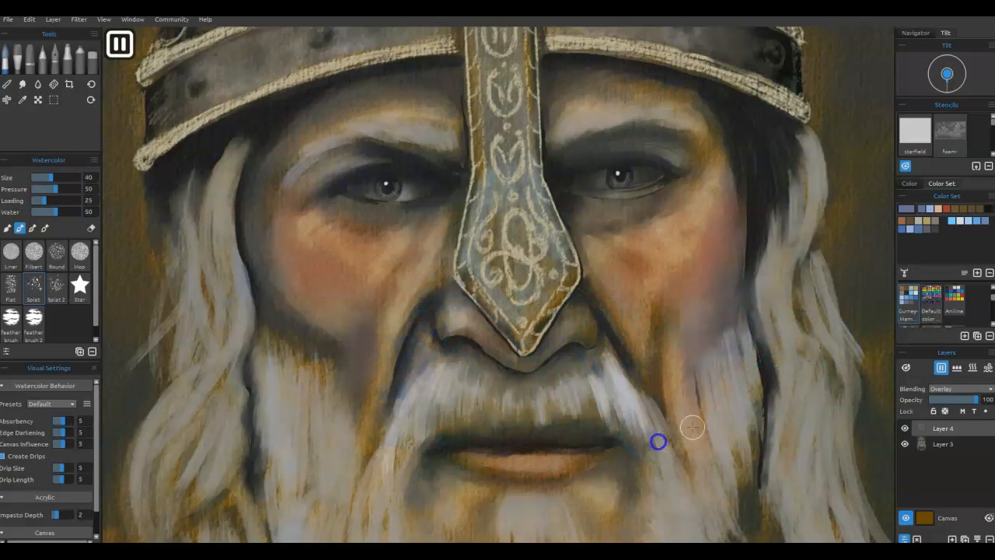
click(942, 368)
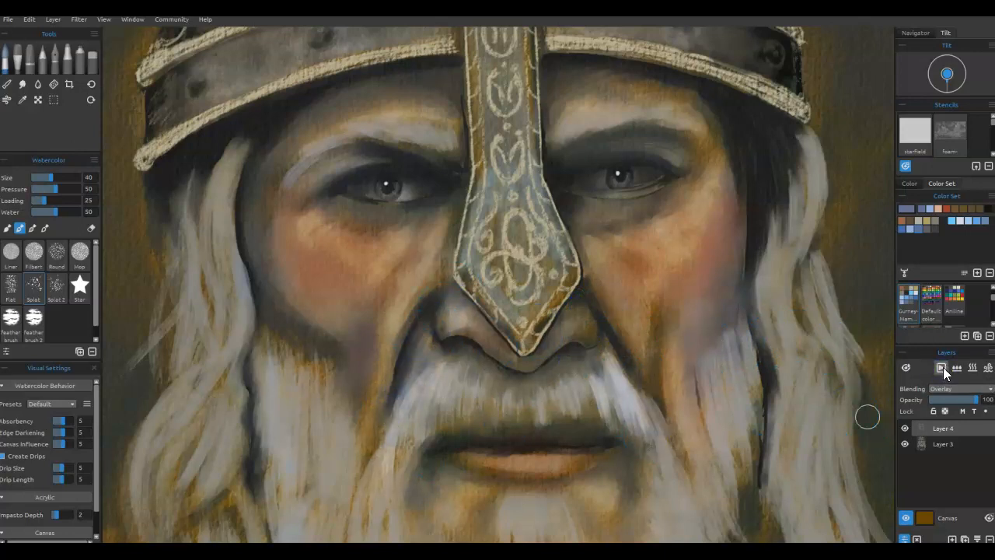
click(938, 372)
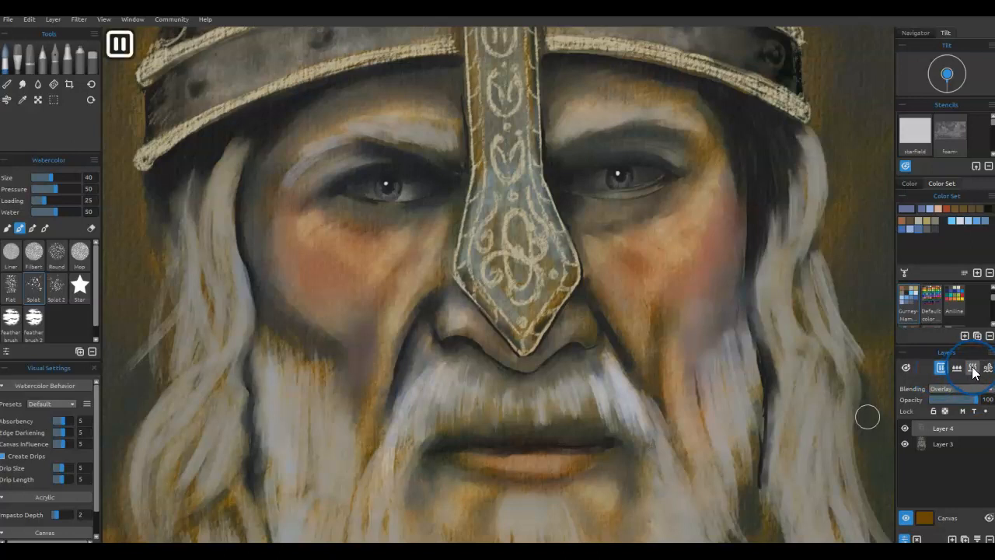
click(985, 368)
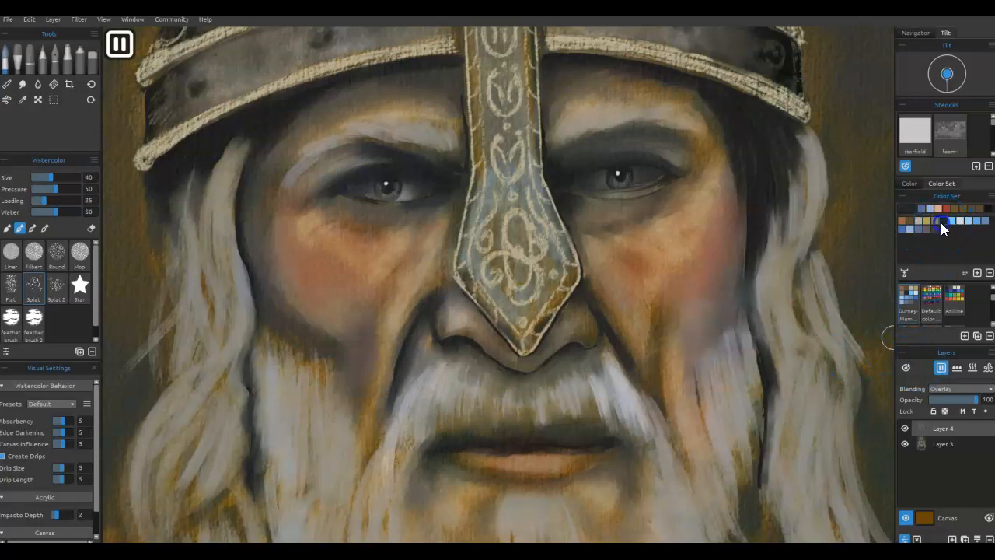
Step: Splatter a near-black tone over the beard and blend it into the strands with the Hard blend brush
drag(720, 394, 773, 240)
mouse_move(684, 396)
mouse_down()
mouse_move(699, 461)
mouse_move(692, 355)
mouse_move(718, 390)
mouse_move(725, 461)
mouse_move(675, 480)
mouse_move(588, 362)
mouse_move(559, 449)
mouse_move(505, 457)
mouse_move(428, 362)
mouse_move(447, 261)
mouse_move(372, 394)
mouse_move(337, 348)
mouse_move(335, 365)
mouse_move(408, 442)
mouse_move(574, 452)
mouse_move(592, 414)
mouse_move(753, 349)
mouse_move(782, 200)
mouse_up()
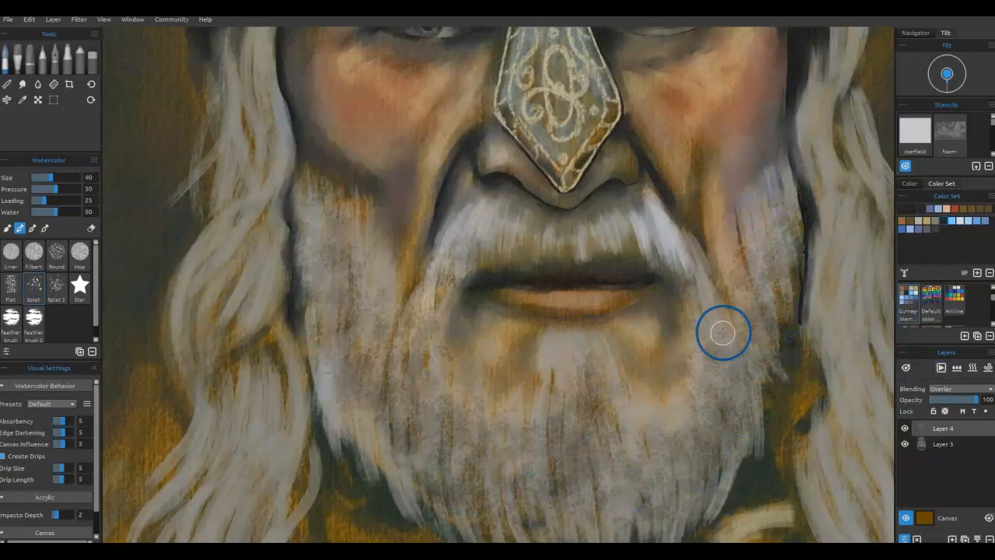
click(8, 84)
mouse_move(511, 467)
mouse_down()
mouse_move(568, 349)
mouse_move(451, 365)
mouse_move(379, 395)
mouse_move(481, 496)
mouse_up()
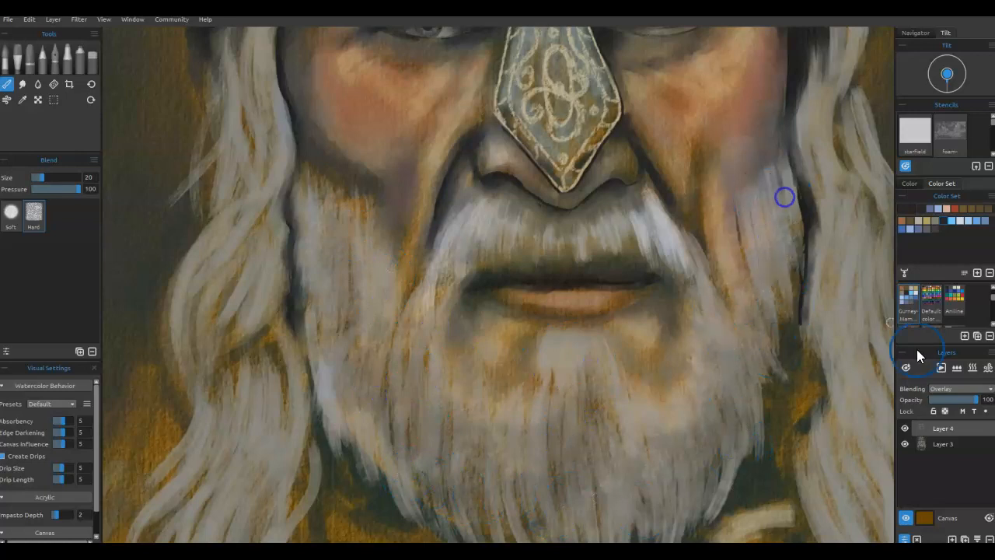
Step: Dry the Overlay layer and merge it down into the portrait layer
click(972, 370)
mouse_move(646, 363)
mouse_down()
mouse_move(628, 429)
mouse_move(608, 441)
mouse_up()
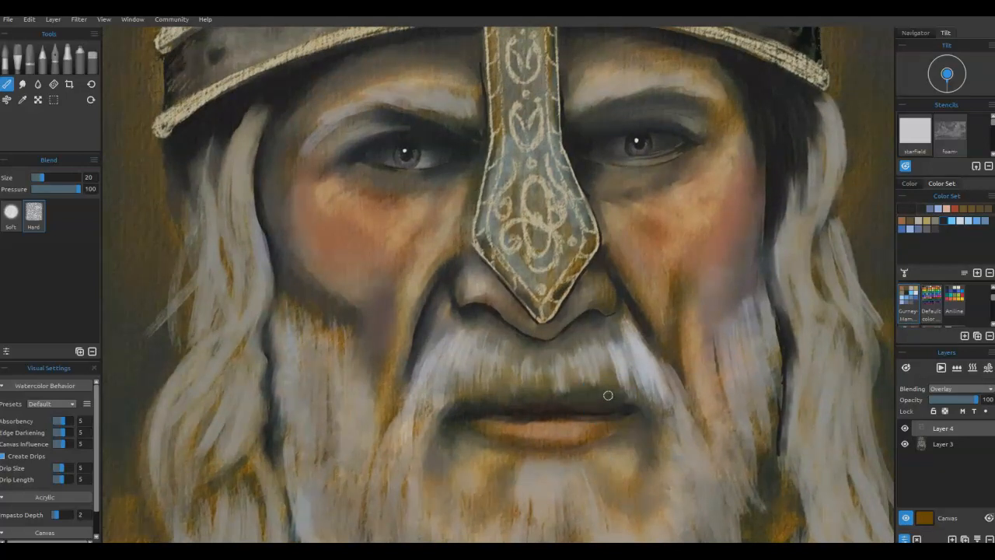
click(977, 537)
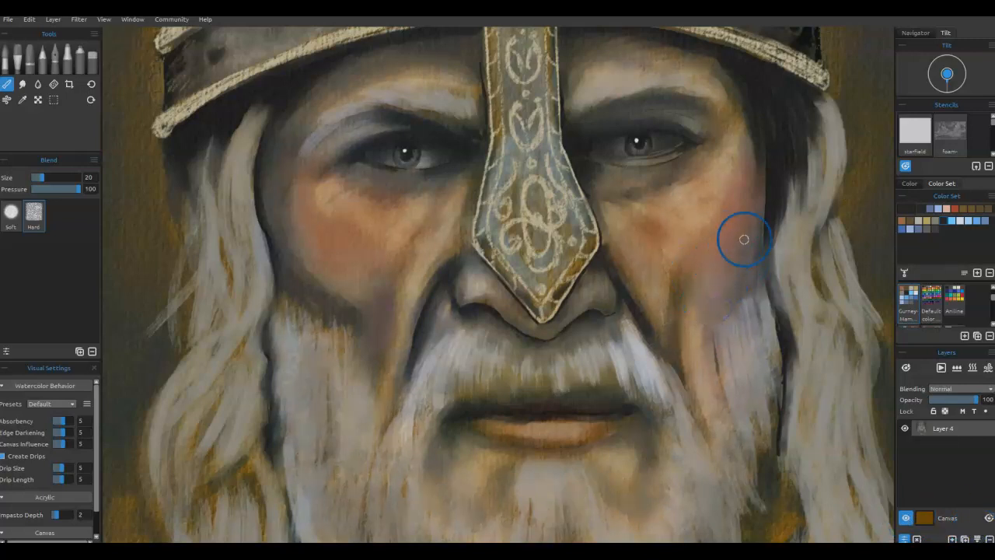
Step: Try to retouch the right-hand cheek and its beard edge with Hexa Soft pastel in sampled skin tones
key(p)
alt+click(725, 244)
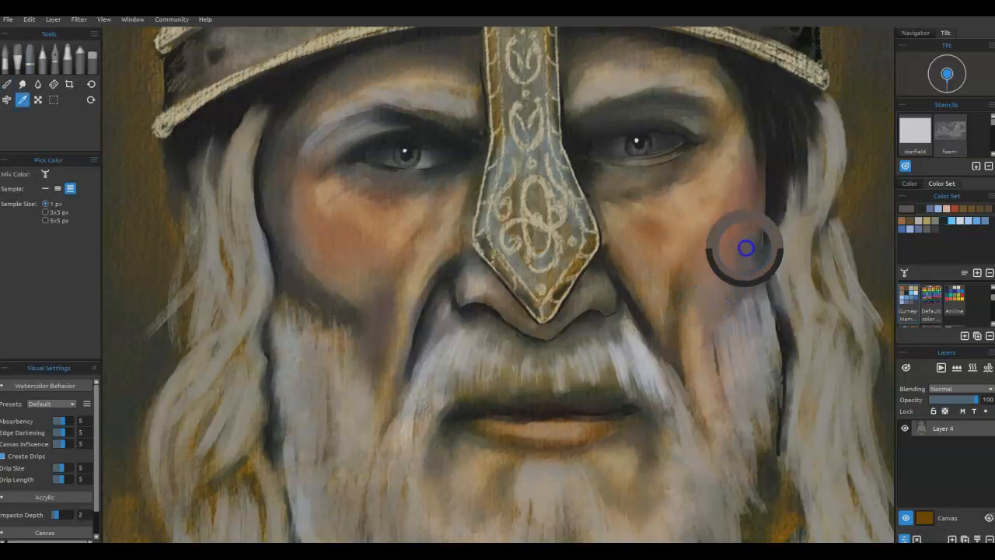
drag(700, 380, 704, 372)
key(ctrl+z)
click(11, 232)
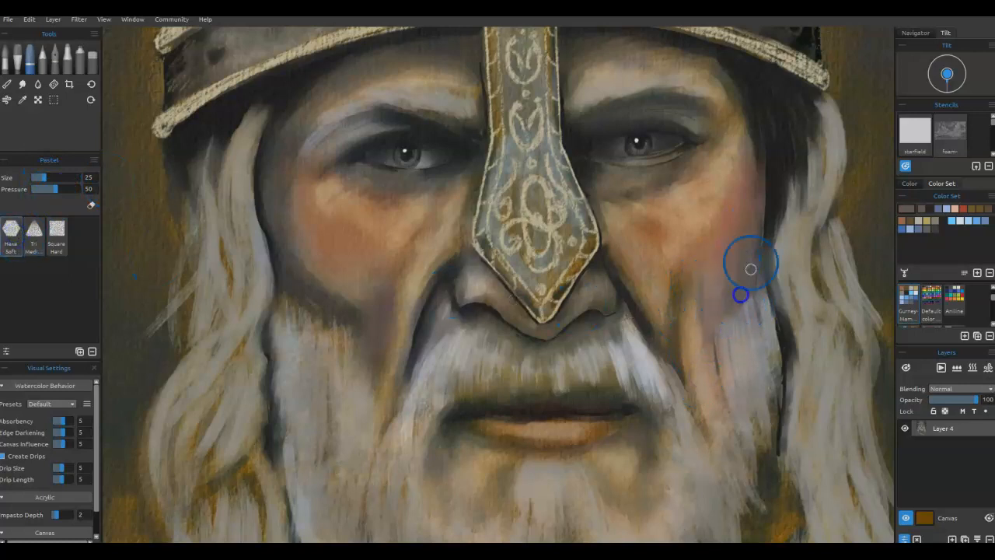
alt+click(700, 201)
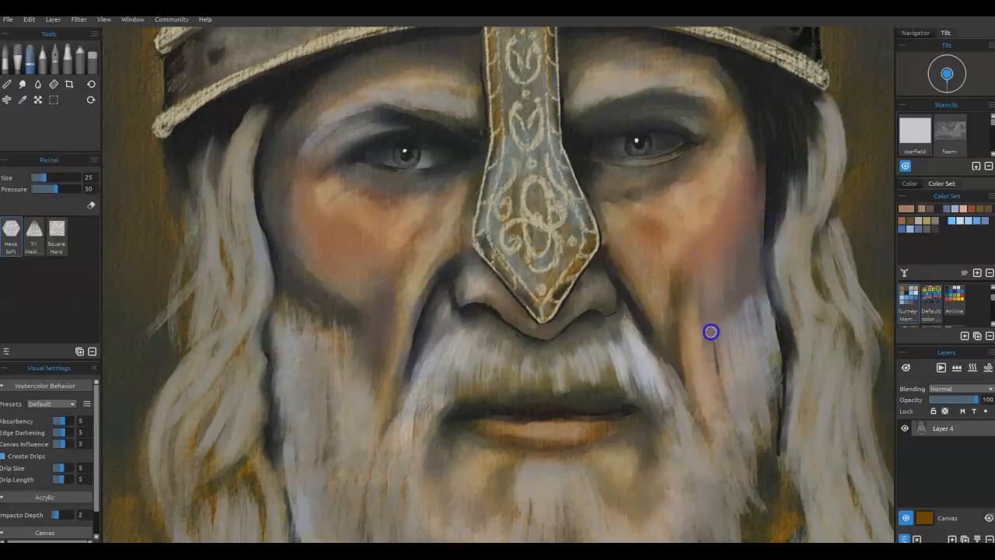
mouse_move(715, 278)
mouse_down()
mouse_move(709, 319)
mouse_move(714, 263)
mouse_move(724, 290)
mouse_move(740, 245)
mouse_up()
key(ctrl+z)
Step: Lightly erase the right-hand cheek's outer area with the soft eraser and blend it toward the eye and beard
key(e)
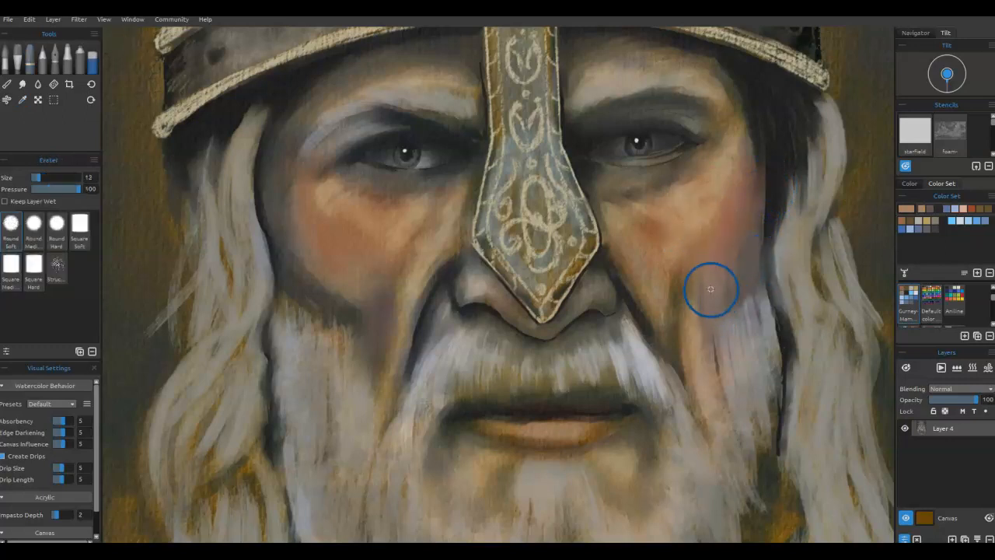
mouse_move(739, 299)
mouse_down()
mouse_move(754, 284)
mouse_move(722, 251)
mouse_move(704, 313)
mouse_move(717, 259)
mouse_move(738, 234)
mouse_up()
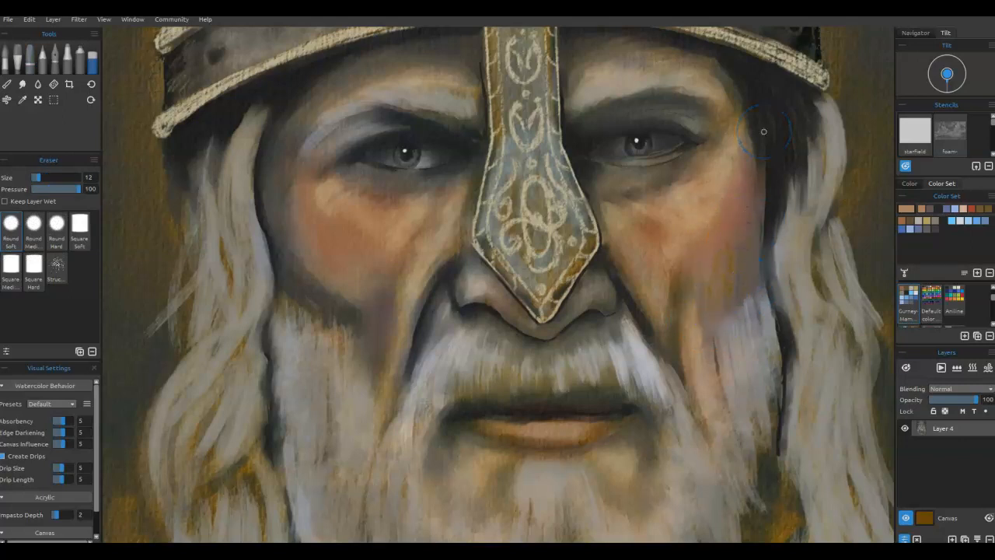
key(n)
drag(707, 319, 695, 340)
mouse_move(734, 235)
mouse_down()
mouse_move(730, 202)
mouse_move(743, 160)
mouse_up()
drag(725, 239, 728, 234)
Step: Soften the left-hand cheek and the fold beside the nose using the eraser and the Hard blend brush at pressure 33
click(55, 189)
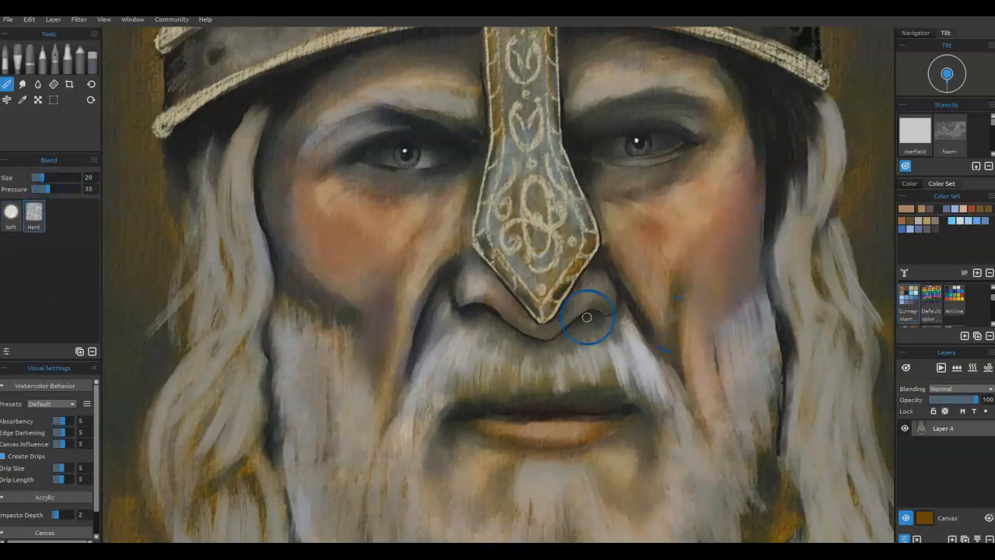
mouse_move(458, 234)
mouse_down()
mouse_move(386, 297)
mouse_move(388, 338)
mouse_up()
key(e)
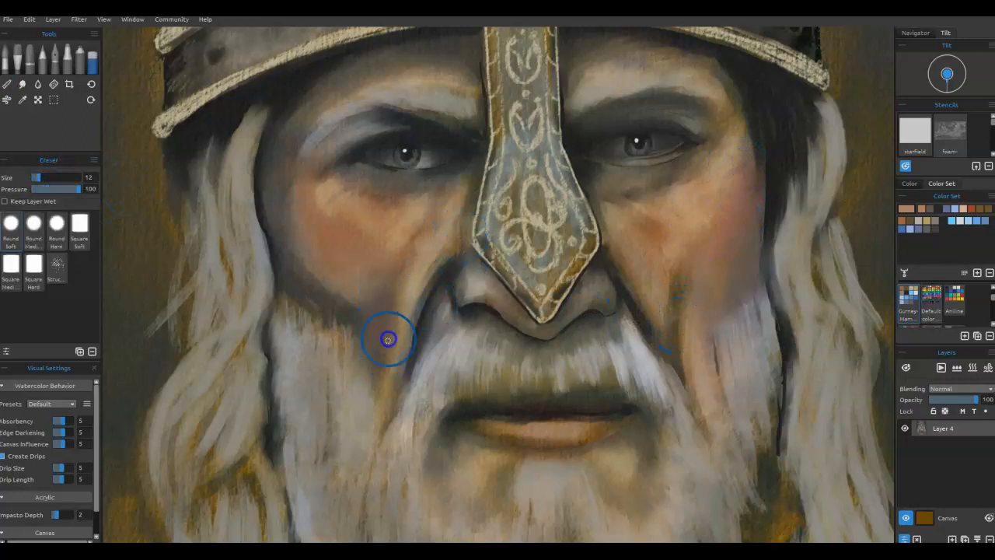
mouse_move(382, 274)
mouse_down()
mouse_move(380, 334)
mouse_move(367, 287)
mouse_move(505, 201)
mouse_move(391, 293)
mouse_up()
click(56, 265)
key(b)
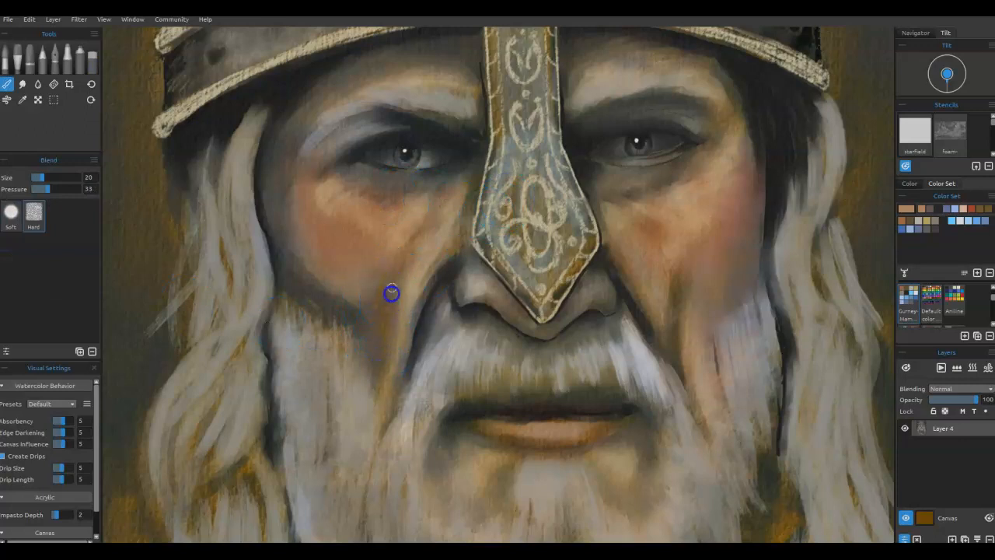
mouse_move(391, 328)
mouse_down()
mouse_move(403, 254)
mouse_move(376, 306)
mouse_move(399, 319)
mouse_up()
drag(858, 247, 827, 254)
Step: Add a new layer above the portrait and choose light peach for the pastel
key(p)
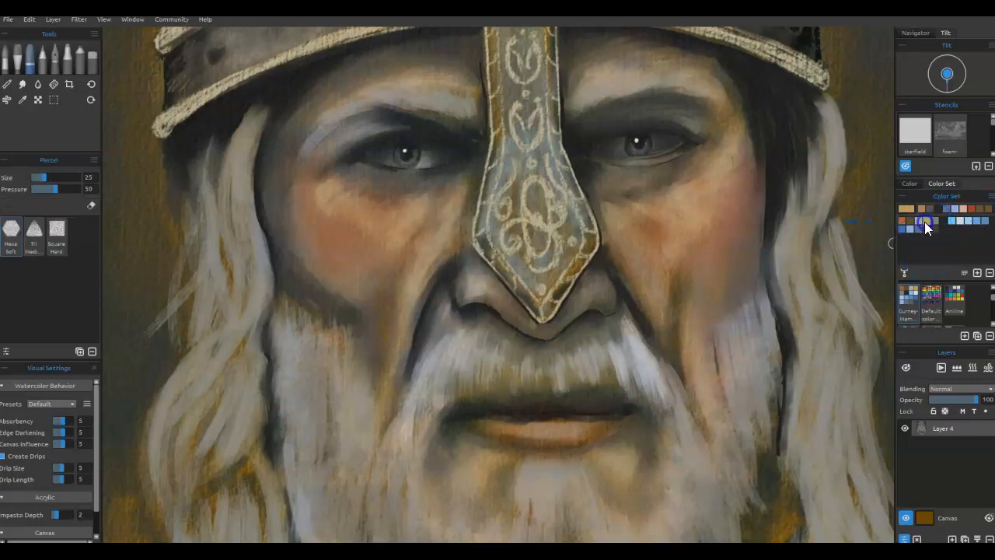
click(963, 209)
click(965, 538)
Step: Try texturing the right-hand cheek with light peach pastel strokes and blending the area below the eye
mouse_move(617, 223)
mouse_down()
mouse_move(641, 285)
mouse_move(639, 230)
mouse_move(663, 268)
mouse_move(680, 231)
mouse_move(663, 218)
mouse_move(631, 235)
mouse_move(659, 204)
mouse_move(709, 182)
mouse_move(720, 205)
mouse_up()
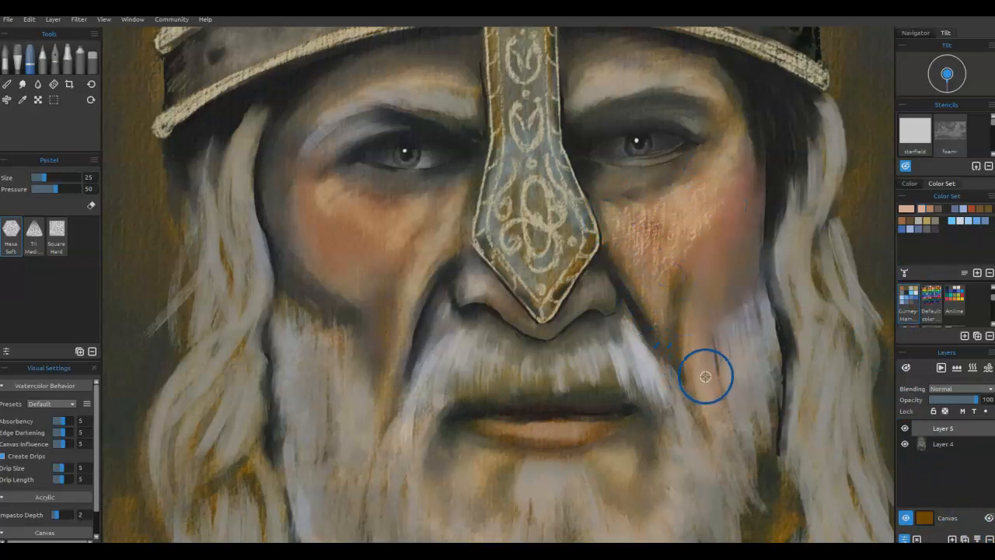
key(ctrl+z)
key(b)
mouse_move(627, 229)
mouse_down()
mouse_move(656, 297)
mouse_move(653, 209)
mouse_move(686, 218)
mouse_move(734, 142)
mouse_move(704, 234)
mouse_move(729, 236)
mouse_move(729, 255)
mouse_move(693, 327)
mouse_move(696, 309)
mouse_move(694, 321)
mouse_move(625, 229)
mouse_move(671, 200)
mouse_up()
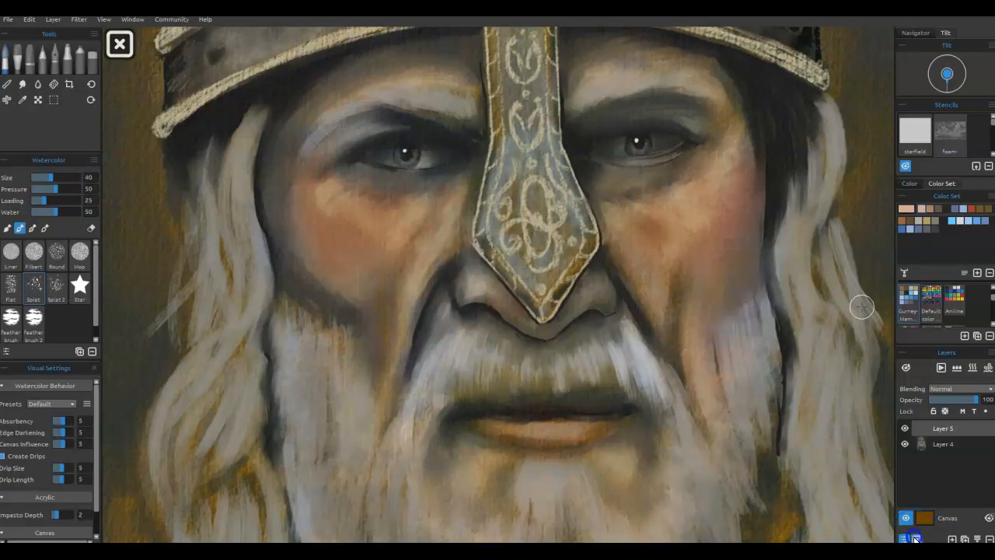
Step: Splatter light peach watercolor across the left-hand cheek and under the eye with the Splat brush at size 40
click(335, 196)
click(332, 187)
click(353, 195)
click(393, 227)
click(440, 199)
click(409, 278)
click(407, 295)
click(377, 228)
click(317, 191)
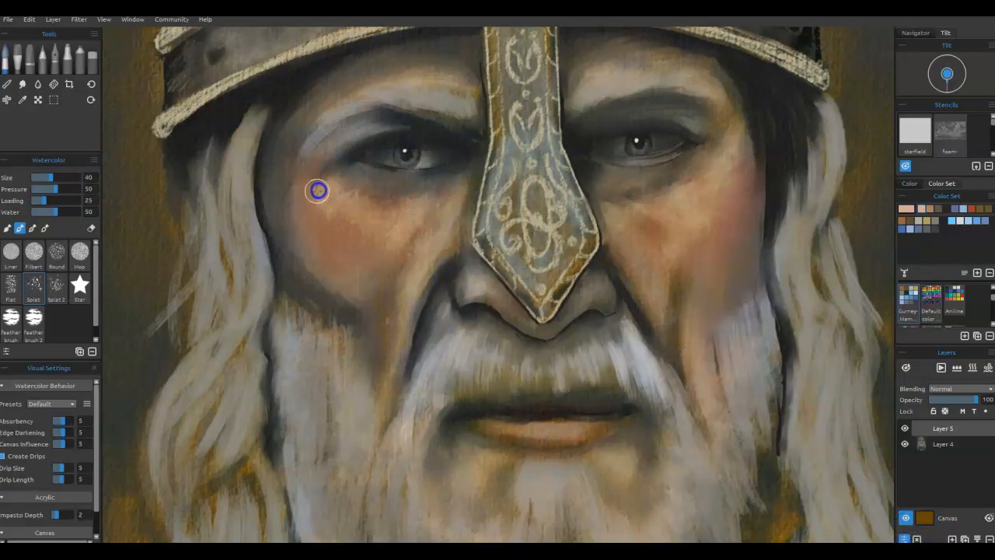
Step: Splatter the same light peach over the right-hand cheek and the area beneath the eye
click(681, 266)
click(633, 222)
click(684, 194)
click(719, 200)
click(648, 280)
click(709, 178)
click(625, 215)
click(611, 199)
click(717, 225)
click(968, 366)
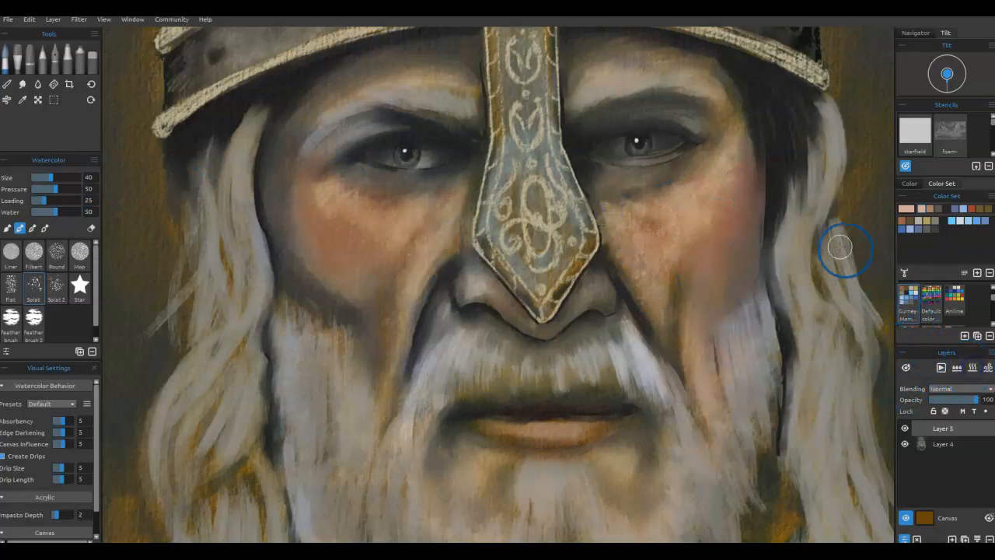
Step: Set the splatter layer's blending mode to Overlay and add more splatters along the right-hand cheek's outer side
click(958, 392)
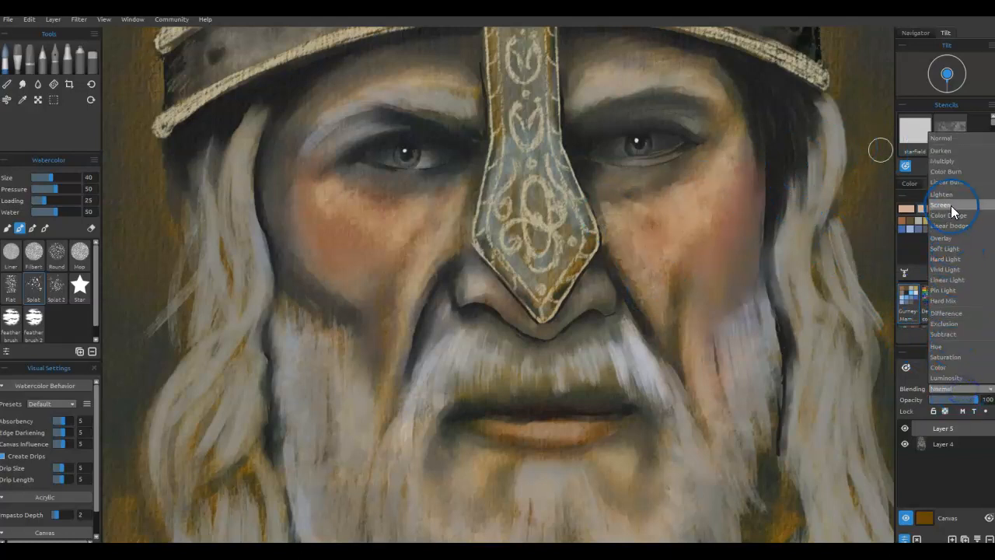
click(955, 244)
click(833, 241)
click(692, 223)
click(708, 256)
click(723, 198)
click(717, 262)
click(739, 182)
click(724, 279)
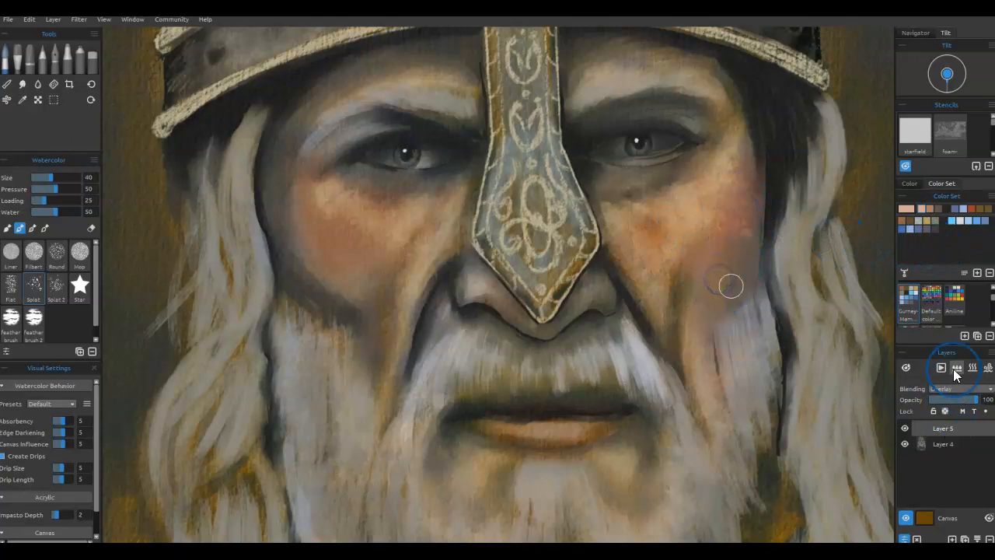
Step: Build up light peach Splat texture on the left-hand cheek, from the outer eye corner to the fold beside the nose
click(365, 239)
click(392, 221)
click(400, 206)
click(413, 209)
click(375, 261)
click(360, 265)
click(348, 220)
click(320, 214)
click(342, 247)
click(284, 168)
click(377, 257)
click(422, 286)
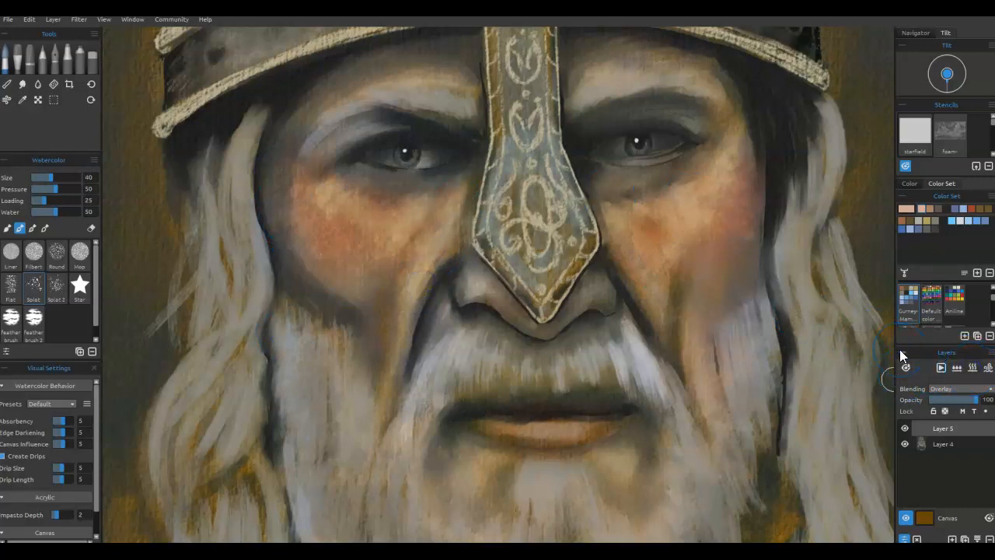
Step: Splatter light peach watercolor over the beard below the lower lip
click(484, 473)
click(480, 464)
click(633, 490)
click(594, 455)
Step: Thin out the splatters on the chin beard and both cheeks with the textured eraser at size 12
key(e)
click(505, 480)
click(489, 507)
click(454, 488)
click(534, 464)
click(632, 446)
click(663, 272)
click(688, 289)
click(649, 264)
click(703, 234)
click(613, 199)
click(432, 213)
click(377, 191)
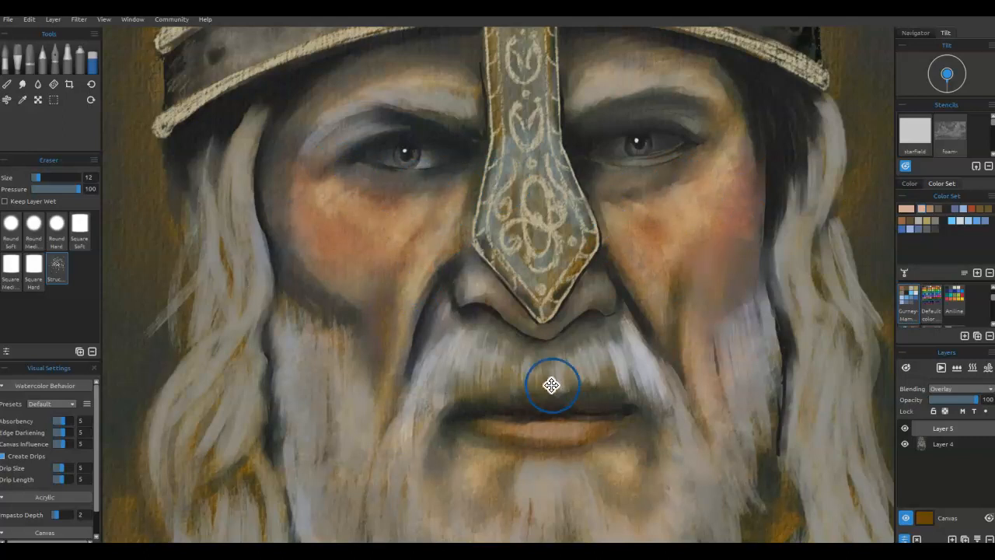
Step: Draw grey-brown Chisel marker strokes at size 35 through the lower and right-hand beard and the hair on both sides
drag(551, 384, 575, 205)
click(551, 196)
click(69, 61)
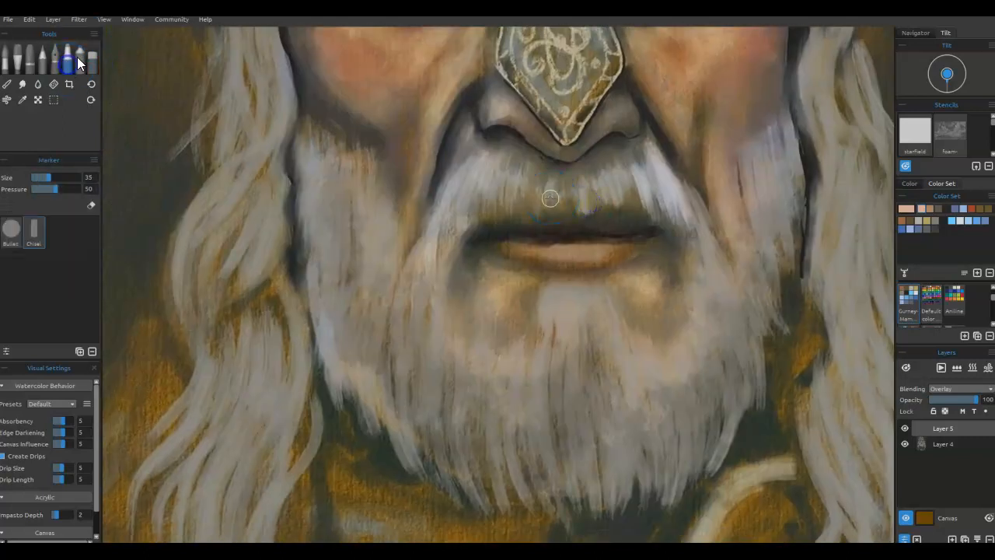
click(943, 212)
mouse_move(648, 394)
mouse_down()
mouse_move(649, 363)
mouse_move(681, 451)
mouse_move(691, 353)
mouse_move(707, 466)
mouse_up()
drag(722, 327, 715, 443)
drag(725, 370, 723, 410)
mouse_move(729, 305)
mouse_down()
mouse_move(734, 348)
mouse_move(694, 426)
mouse_up()
mouse_move(686, 332)
mouse_down()
mouse_move(661, 422)
mouse_move(635, 361)
mouse_move(625, 447)
mouse_move(647, 490)
mouse_move(662, 395)
mouse_move(742, 246)
mouse_up()
drag(750, 315, 768, 218)
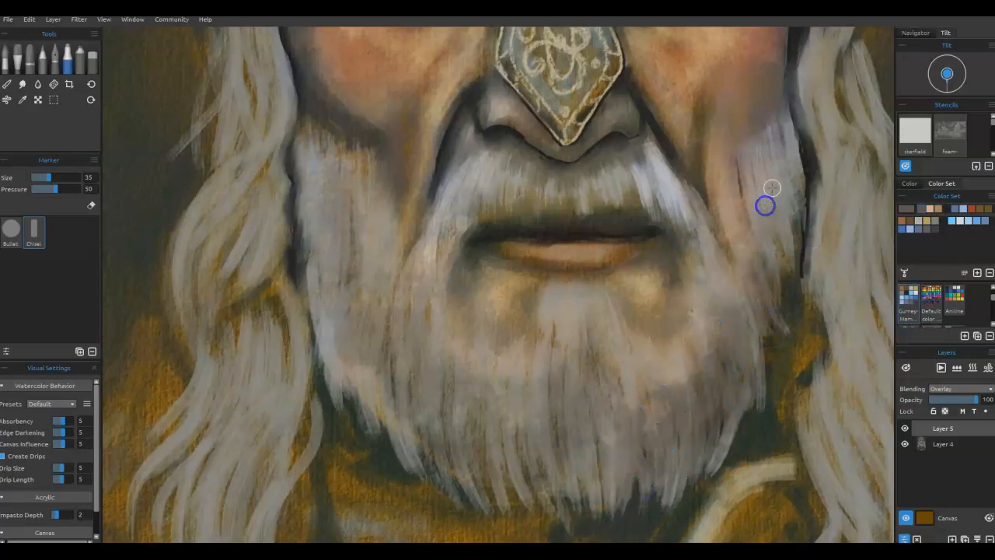
mouse_move(811, 142)
mouse_down()
mouse_move(830, 117)
mouse_move(824, 198)
mouse_up()
mouse_move(280, 280)
mouse_down()
mouse_move(299, 430)
mouse_move(302, 350)
mouse_move(266, 438)
mouse_up()
Step: Merge the overlay layer down, then deepen the whole portrait with a merged-down duplicate set to Multiply at 25 opacity
click(976, 536)
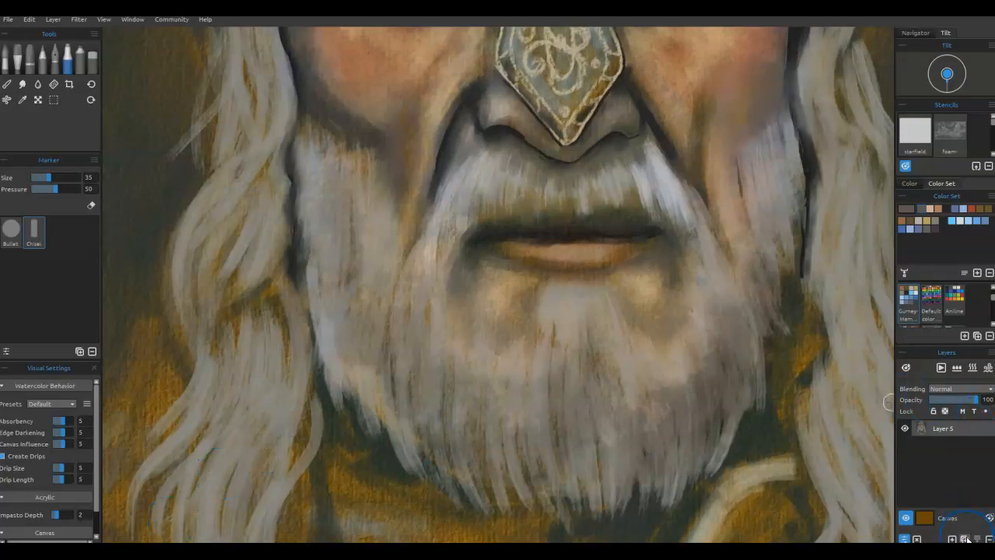
click(964, 537)
click(961, 389)
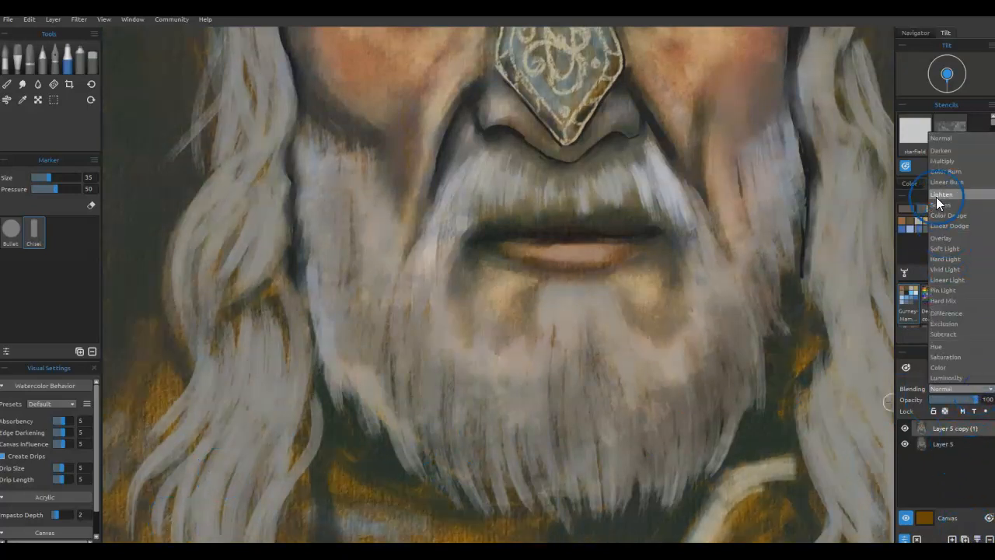
click(944, 161)
drag(955, 401, 943, 400)
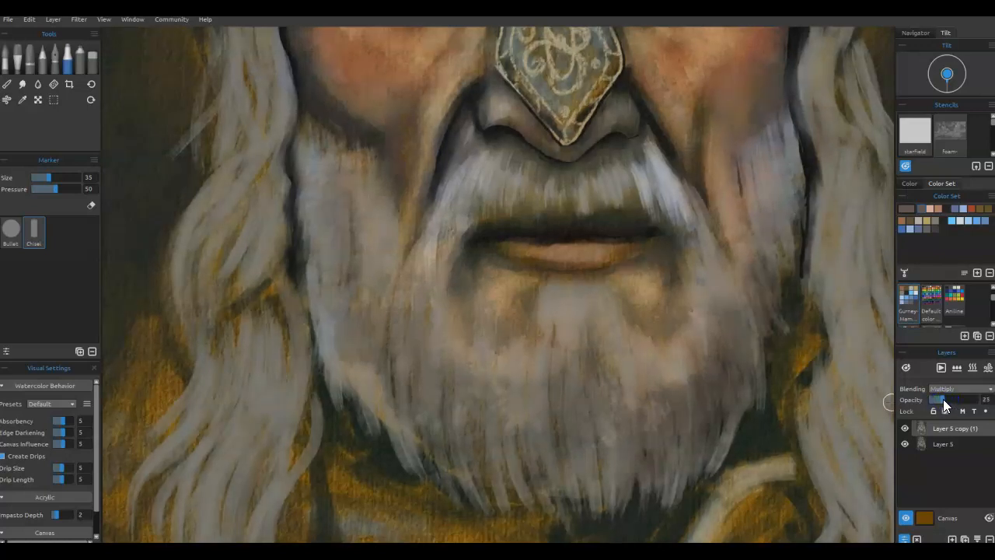
click(978, 538)
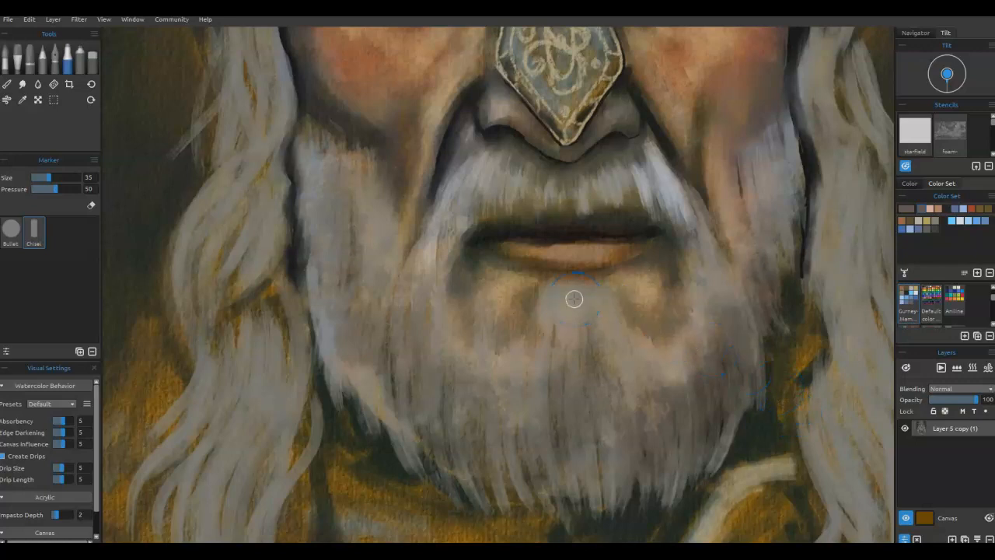
key(ctrl+0)
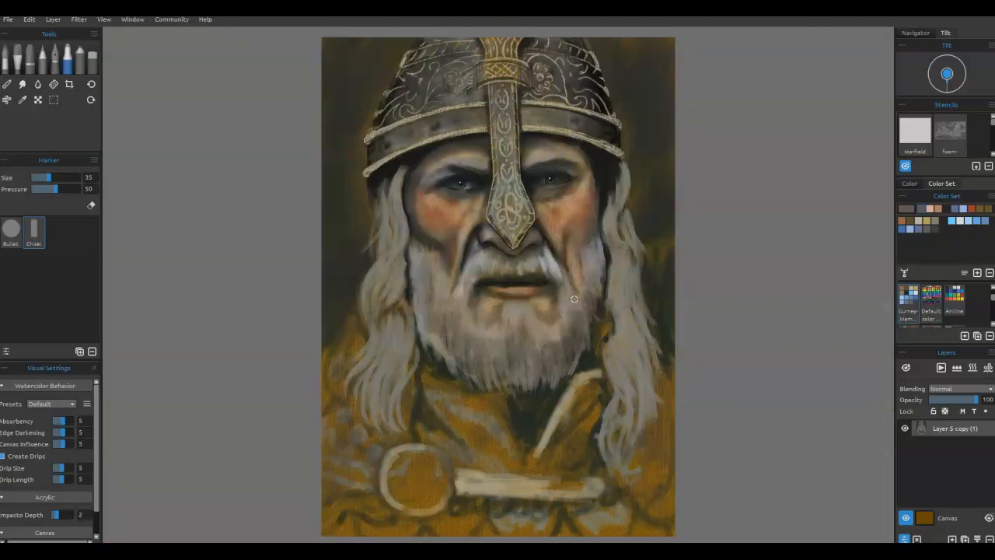